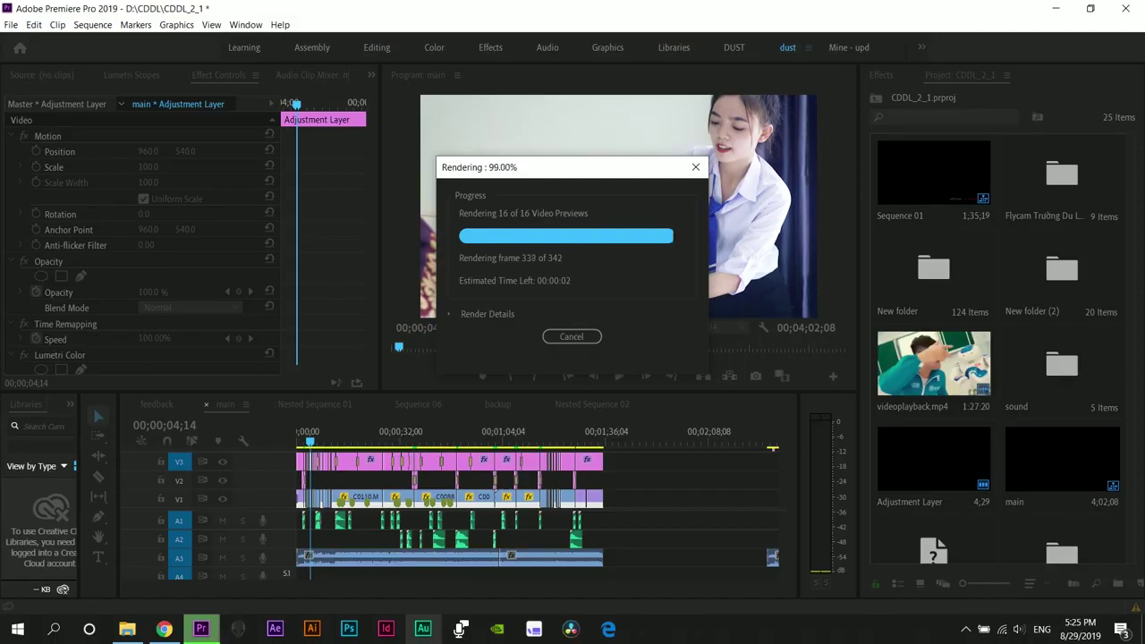
# Play the opening seconds of the main sequence to preview the rendered edit.
pyautogui.press('space')
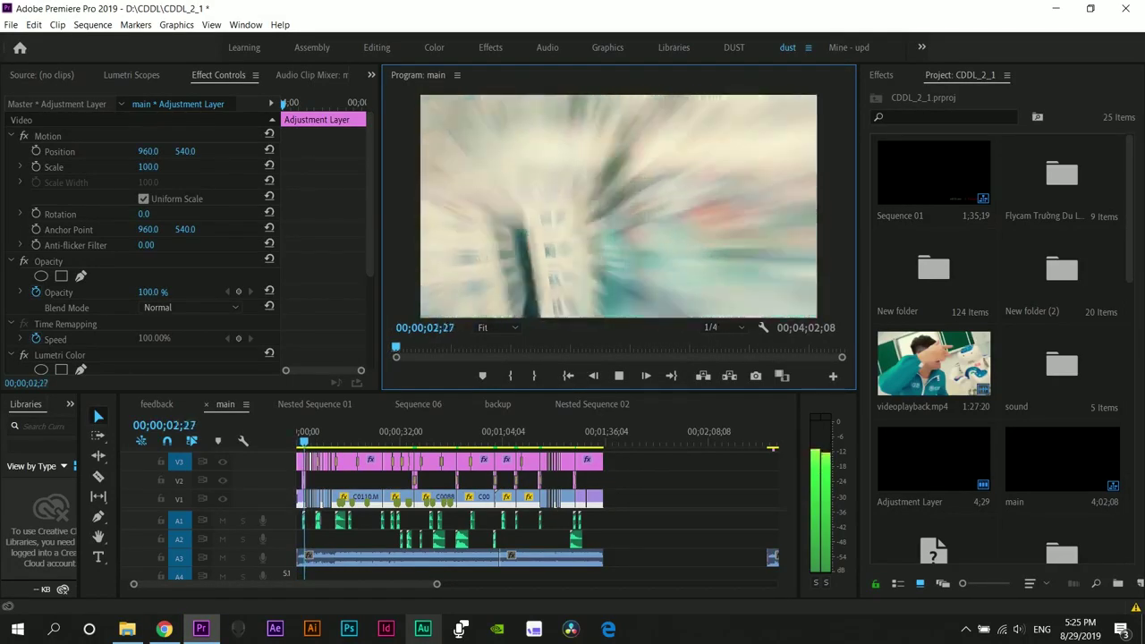
pyautogui.press('space')
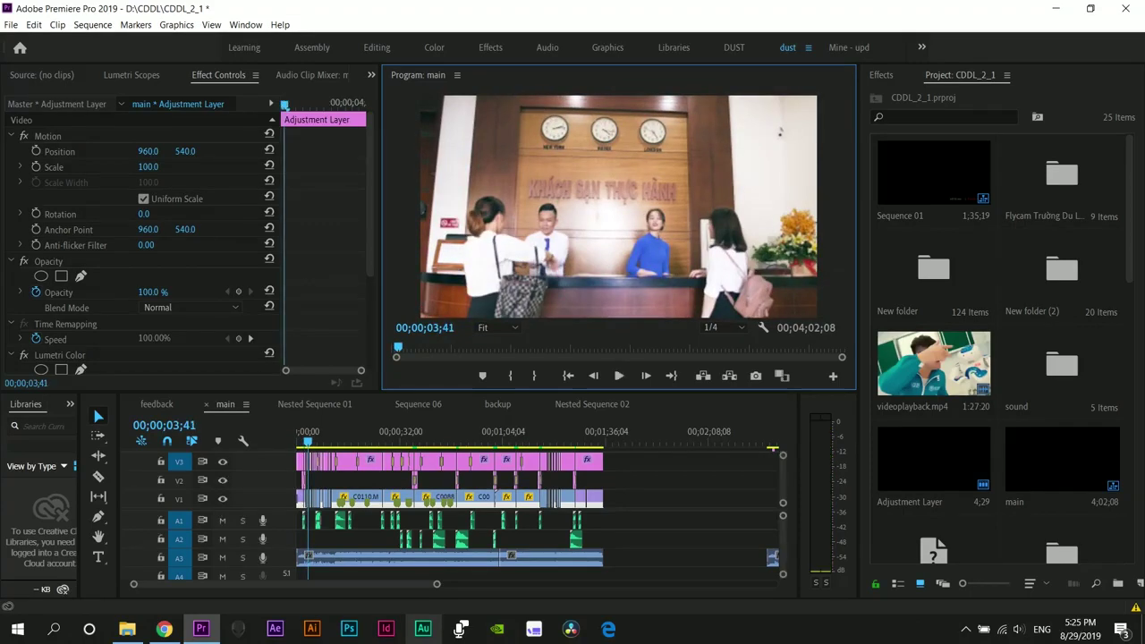
pyautogui.press('Home')
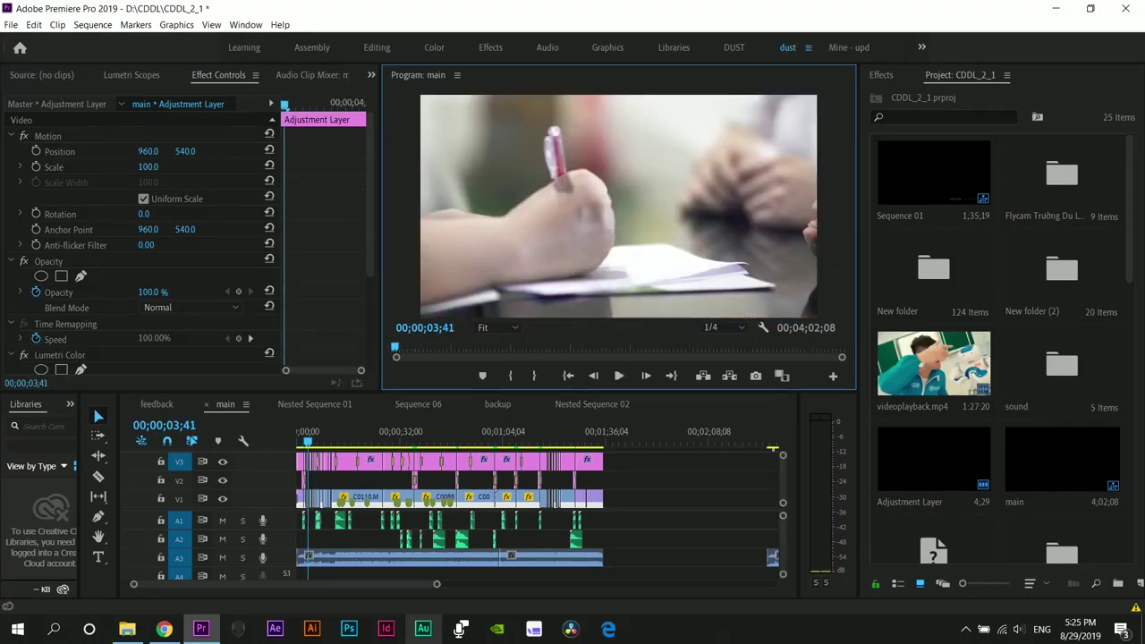
pyautogui.hotkey('ctrl', 's')
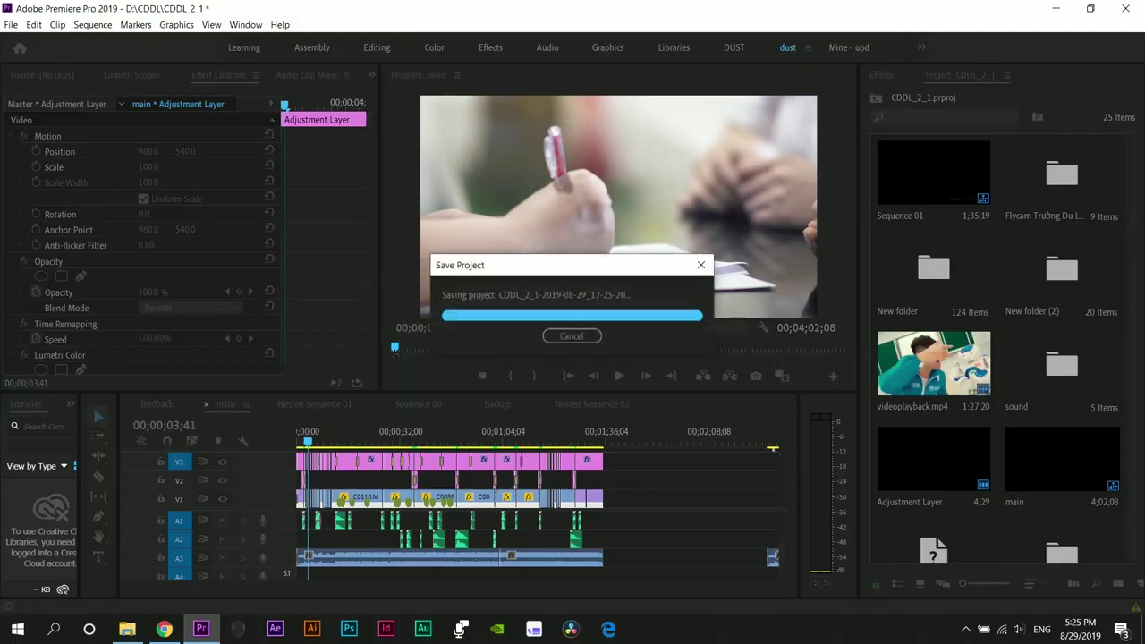
# Preview the sequence from its start with the V3 adjustment layer track hidden, and turn that track's output back on.
pyautogui.click(222, 462)
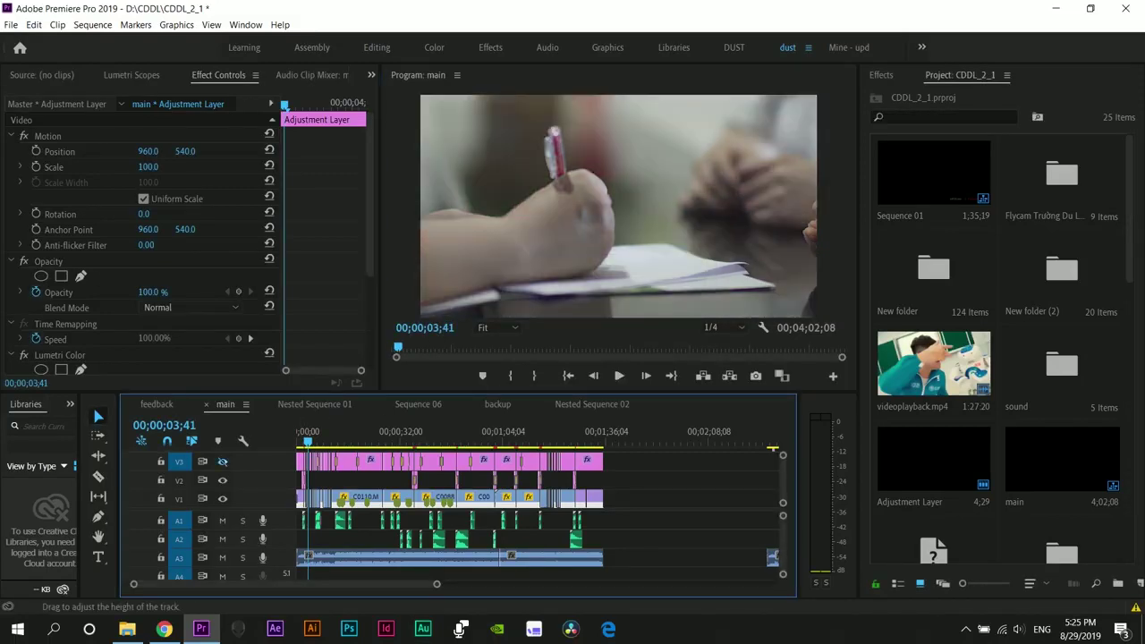
pyautogui.press('Home')
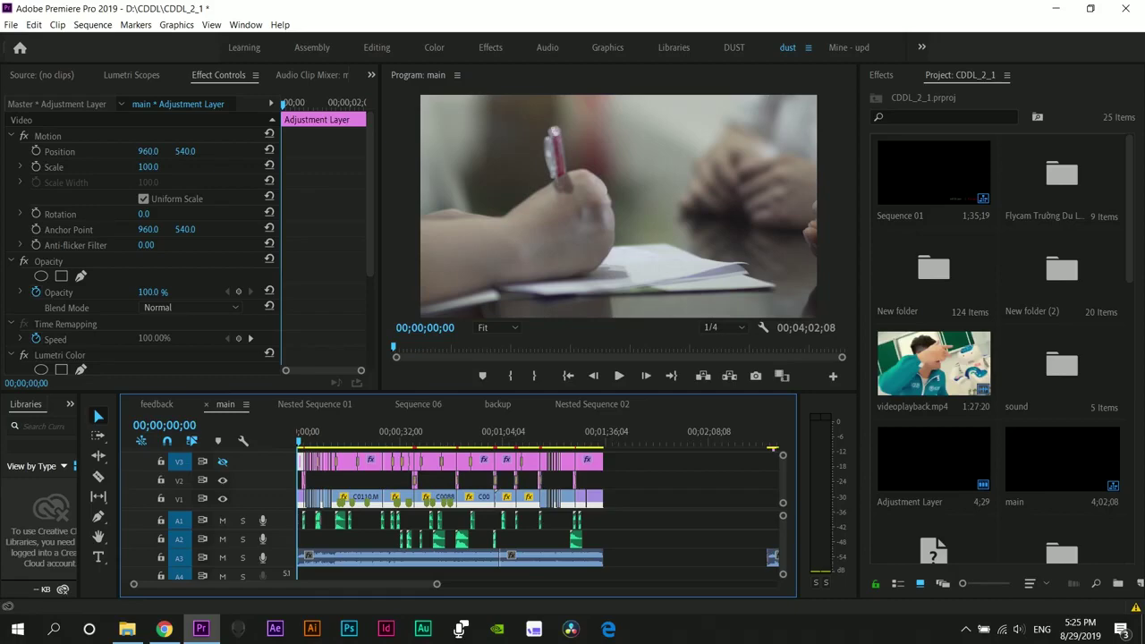
pyautogui.press('space')
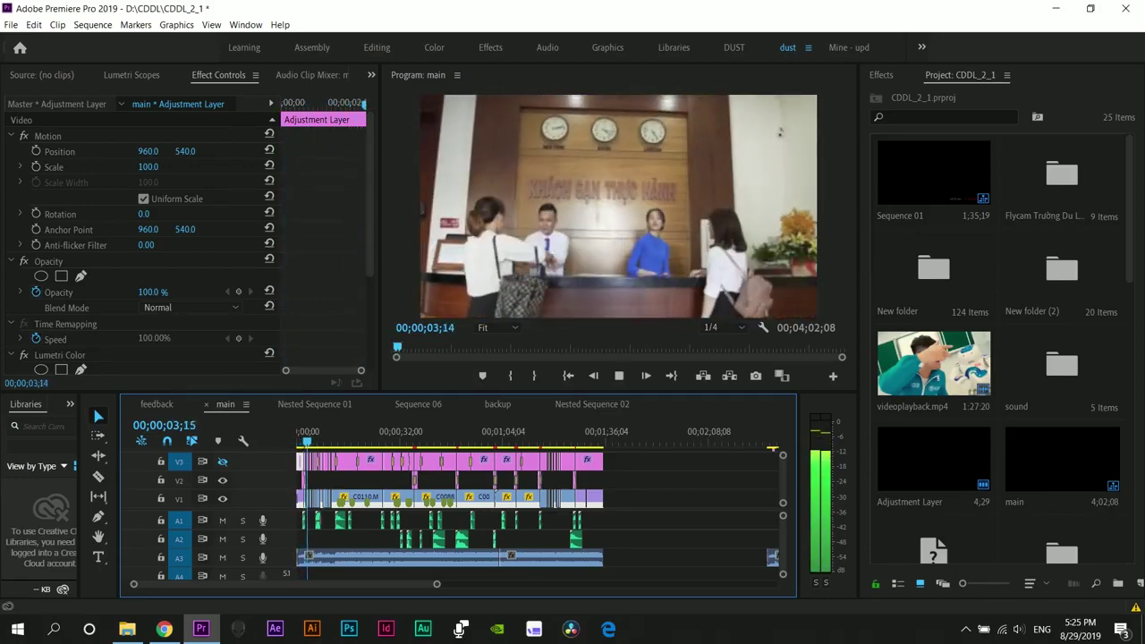
pyautogui.press('space')
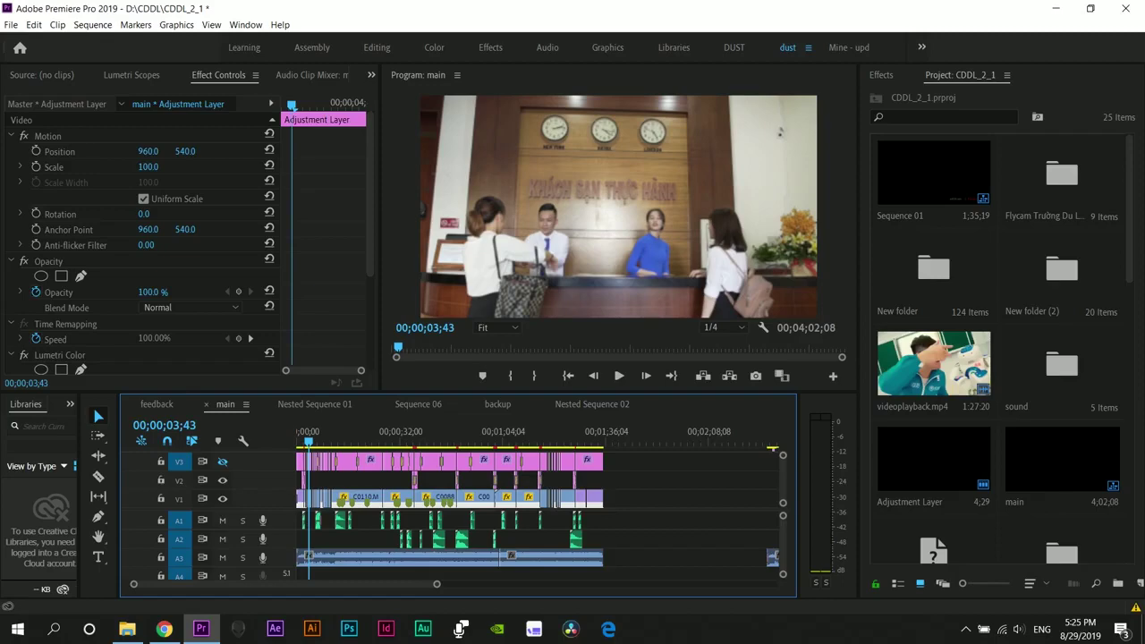
pyautogui.click(222, 461)
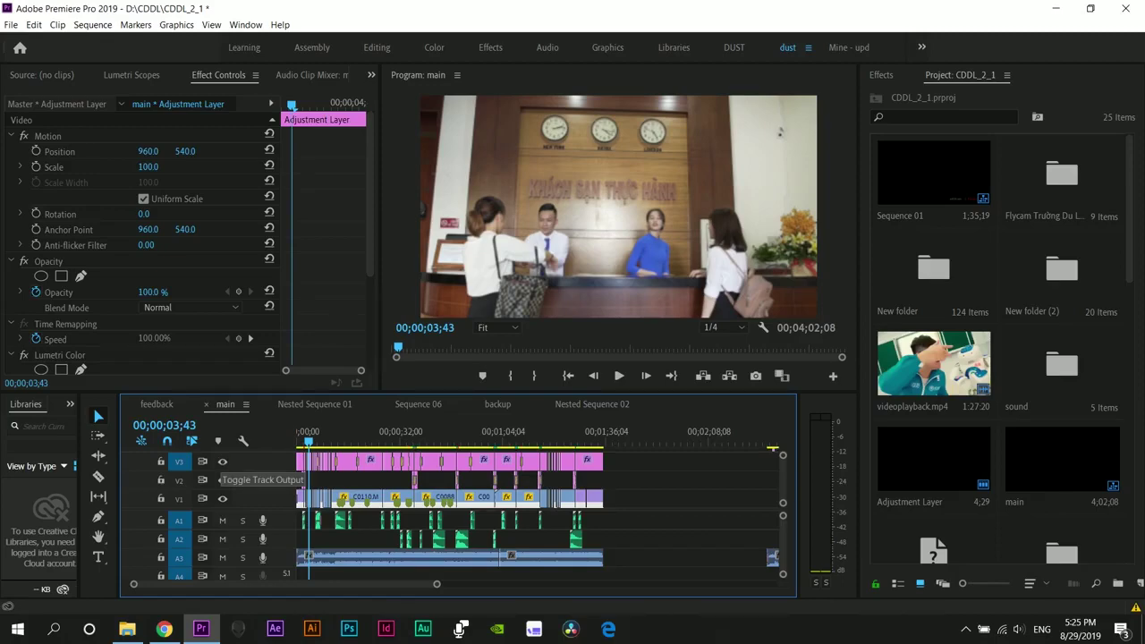
# Switch to File Explorer, open the CDDL folder on drive D and play the video Viral CDDL final.
pyautogui.click(127, 628)
pyautogui.click(617, 358)
pyautogui.press('BackSpace')
pyautogui.press('BackSpace')
pyautogui.press('BackSpace')
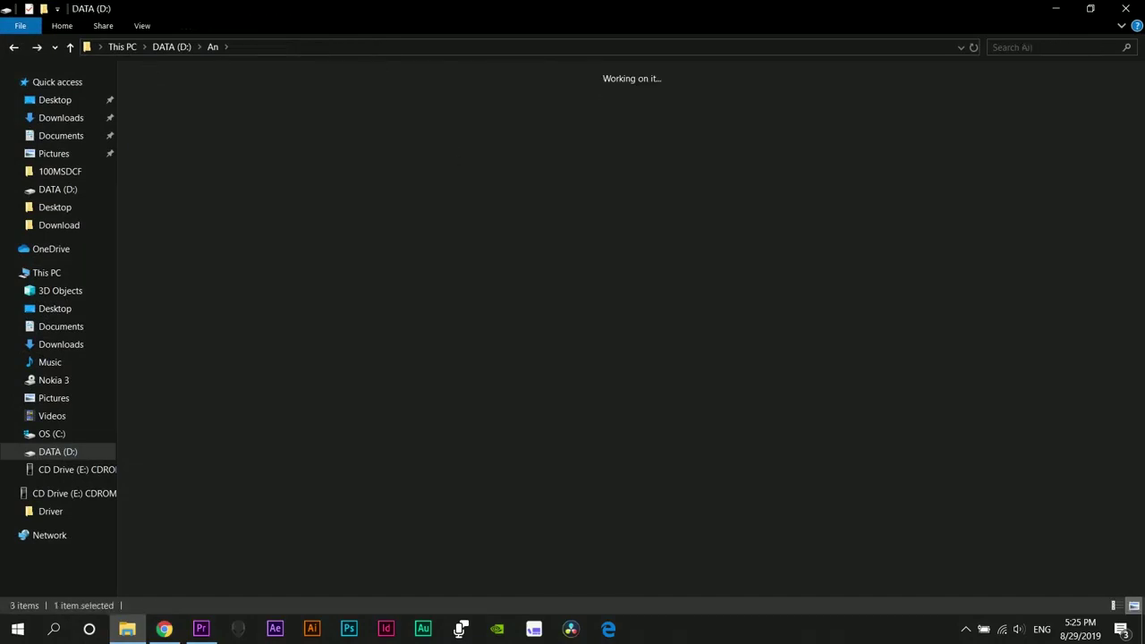
pyautogui.doubleClick(836, 109)
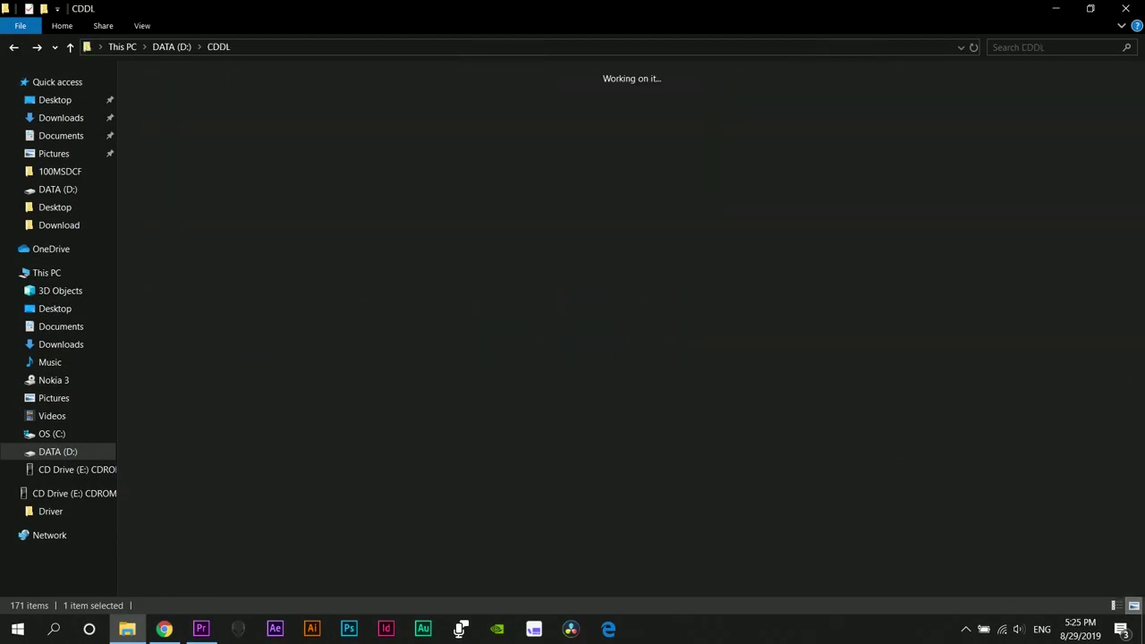
pyautogui.doubleClick(673, 431)
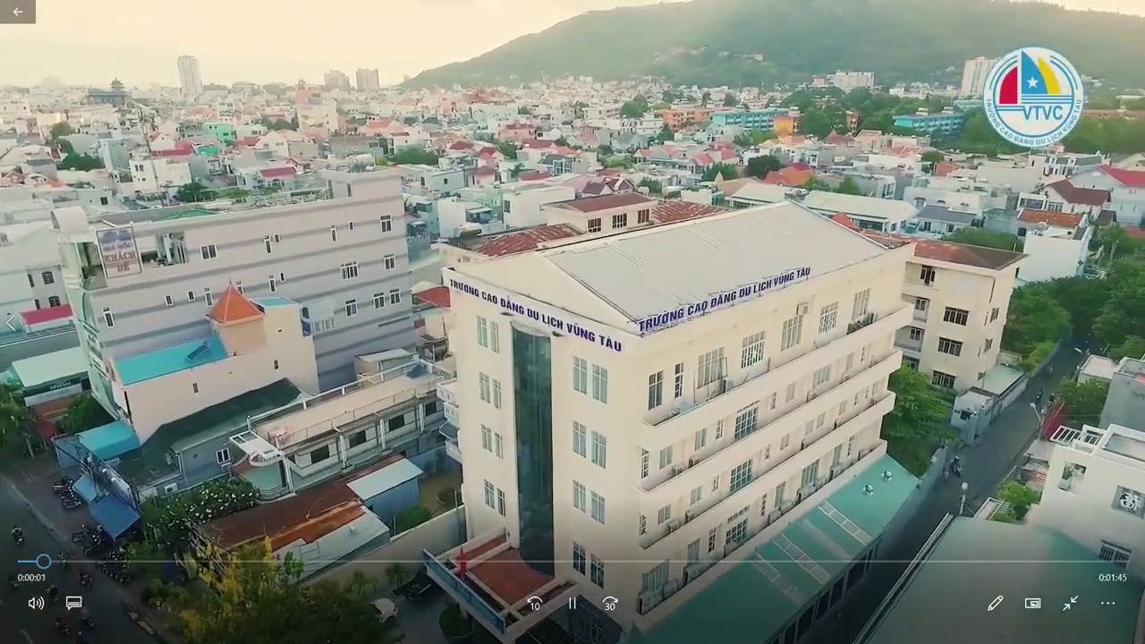
# Replay the exported video from its beginning in a smaller player window and close the player.
pyautogui.press('Escape')
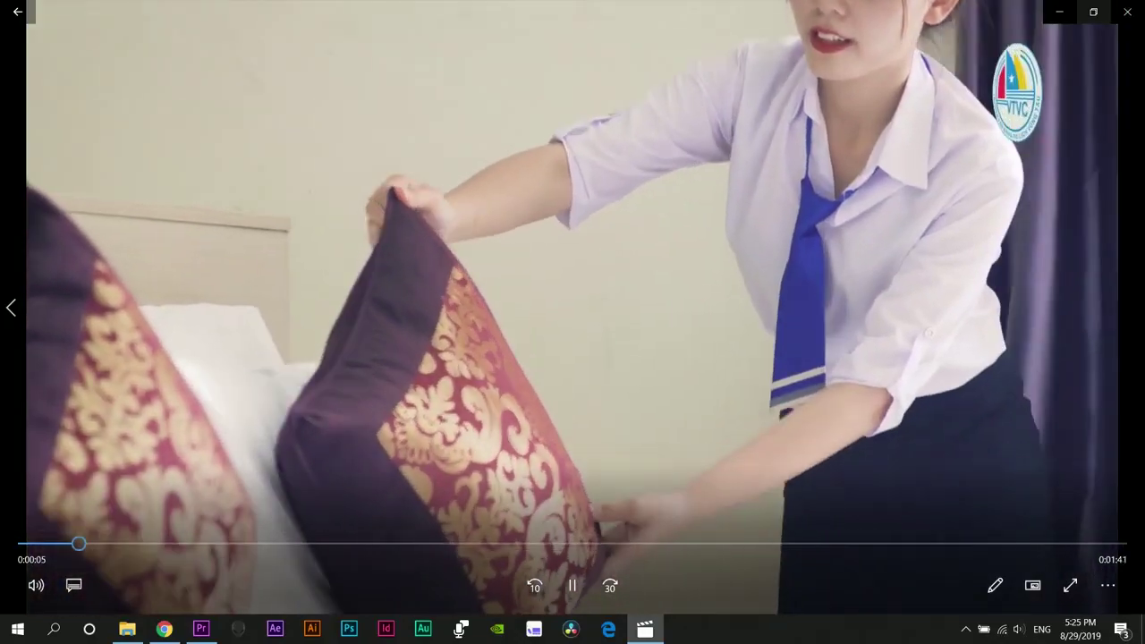
pyautogui.click(1093, 12)
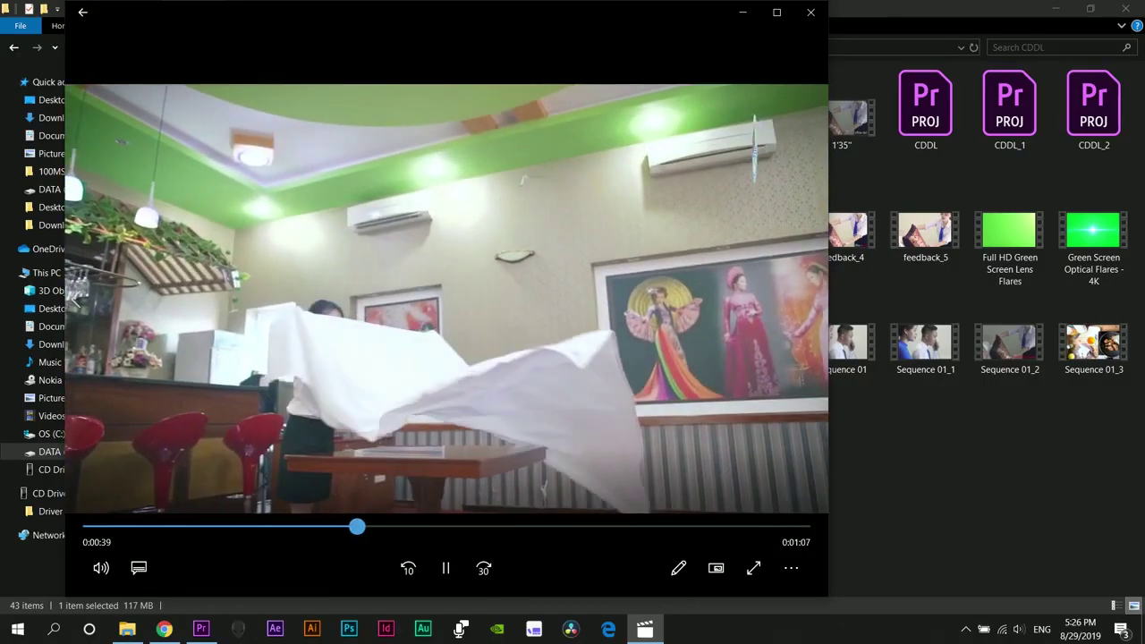
pyautogui.moveTo(357, 527); pyautogui.dragTo(84, 527)
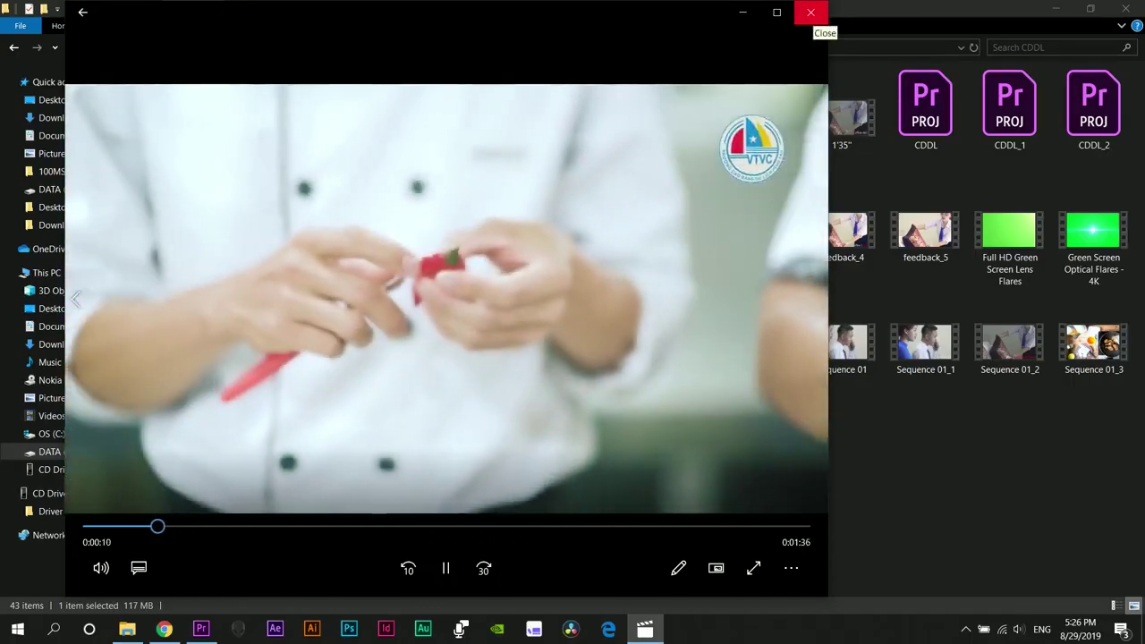
pyautogui.click(810, 12)
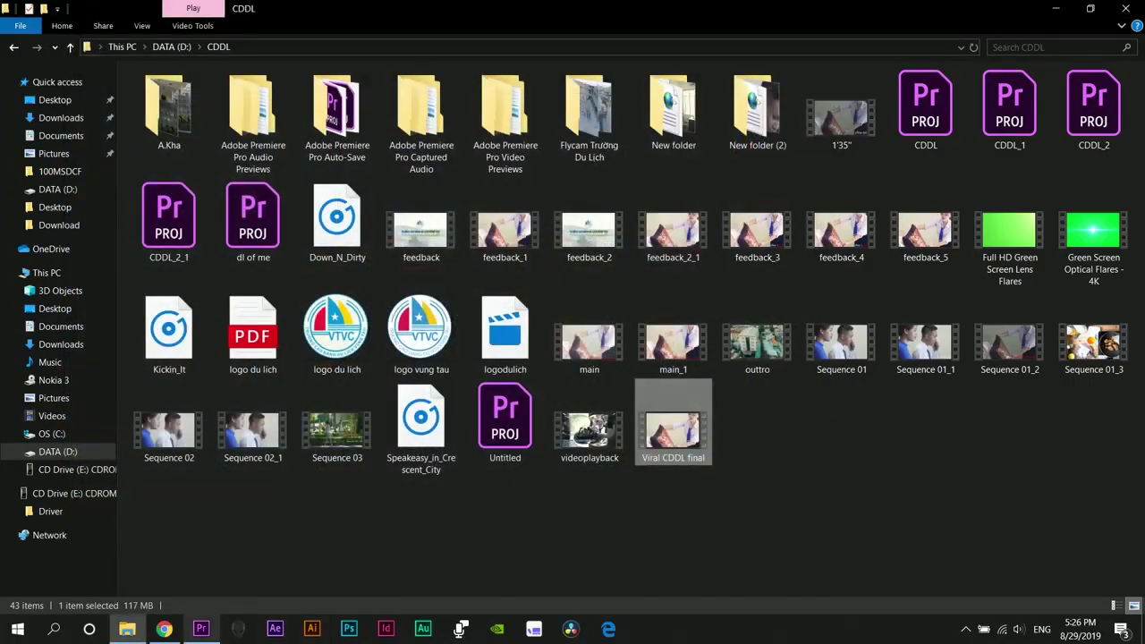
# Switch back to Premiere Pro and expand the FilmImpact.net TP1, TP2 and TP3 folders of the video transitions.
pyautogui.click(201, 628)
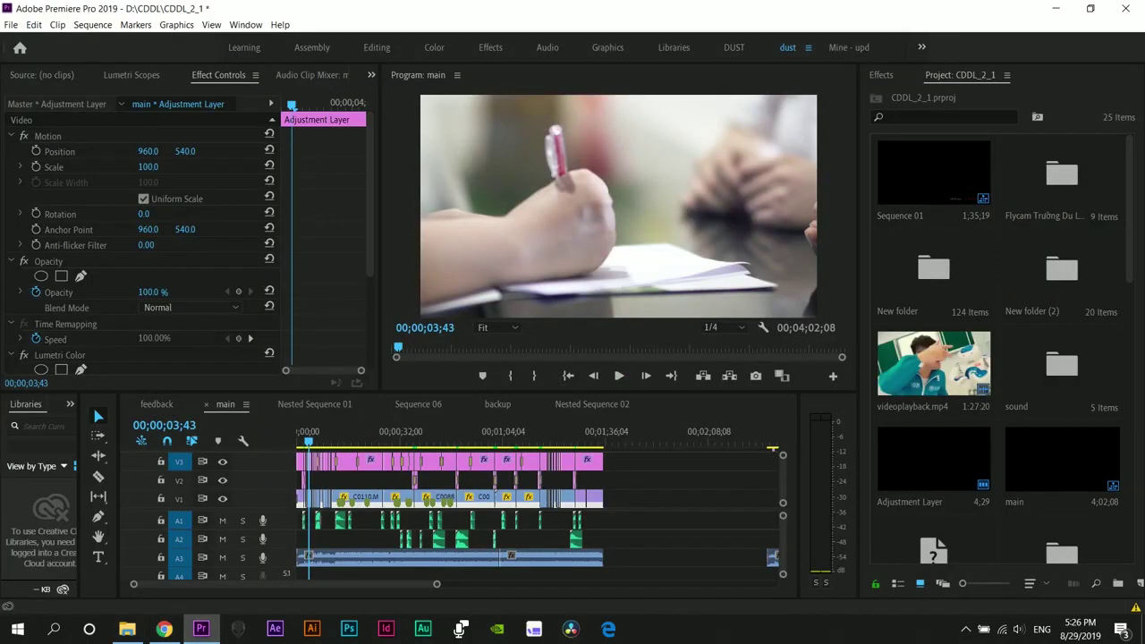
pyautogui.click(881, 75)
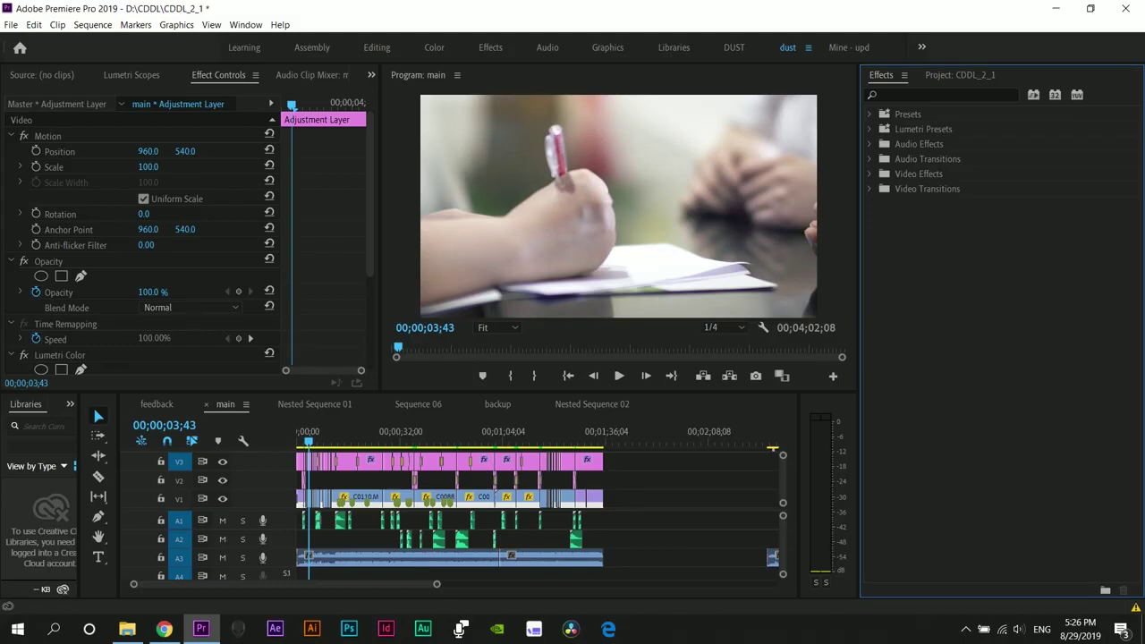
pyautogui.click(870, 189)
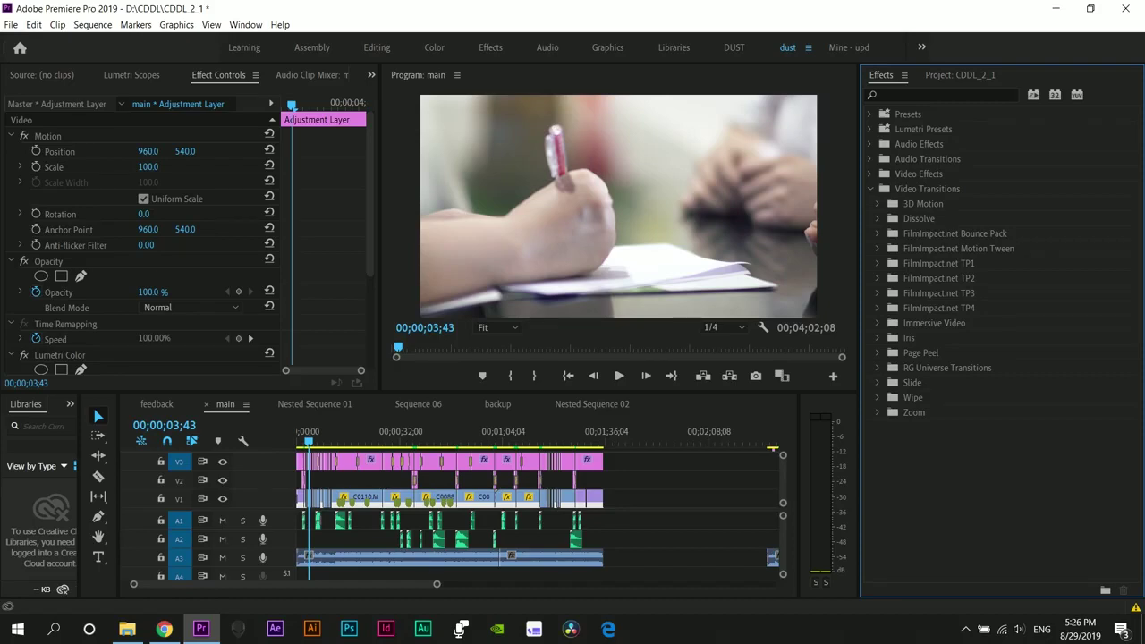
pyautogui.click(878, 263)
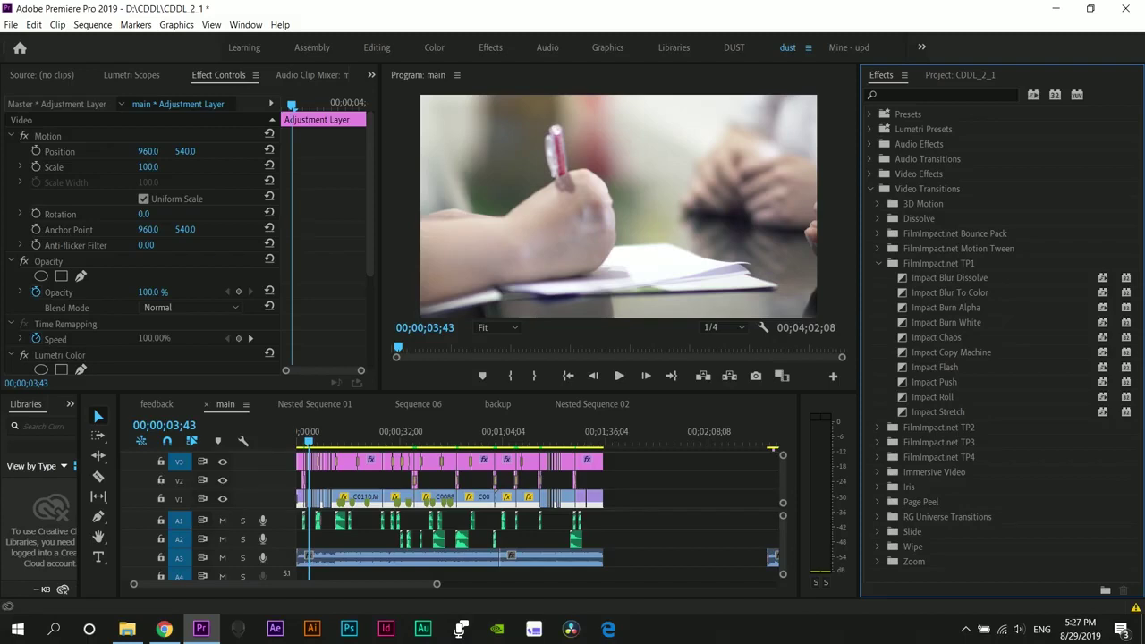
pyautogui.click(877, 428)
pyautogui.scroll(-1, 878, 427)
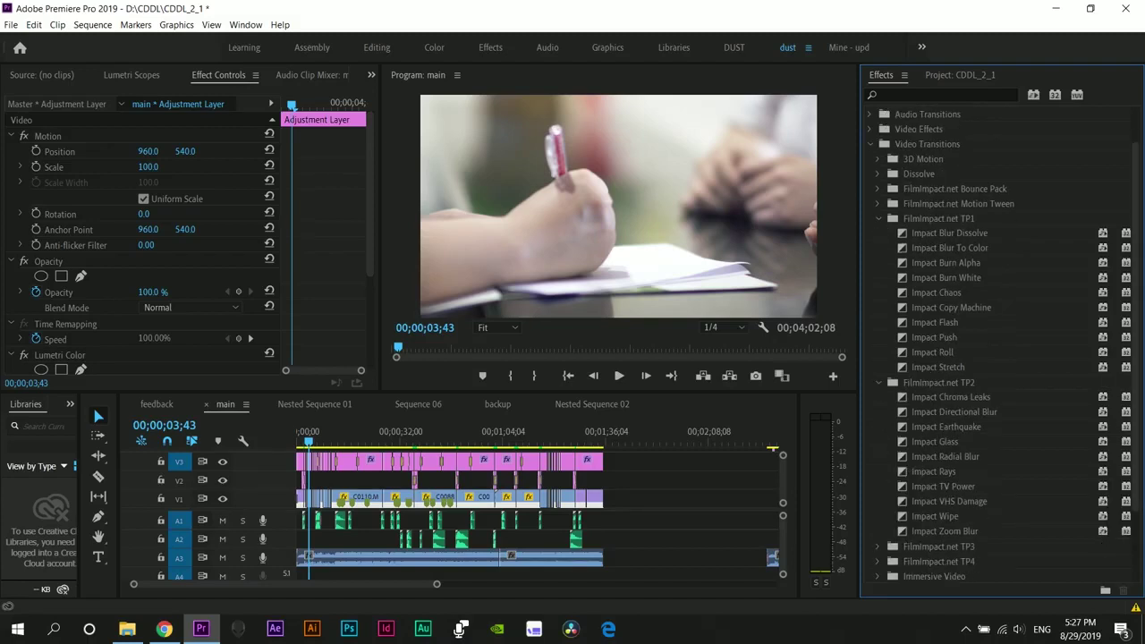
pyautogui.scroll(-1, 993, 349)
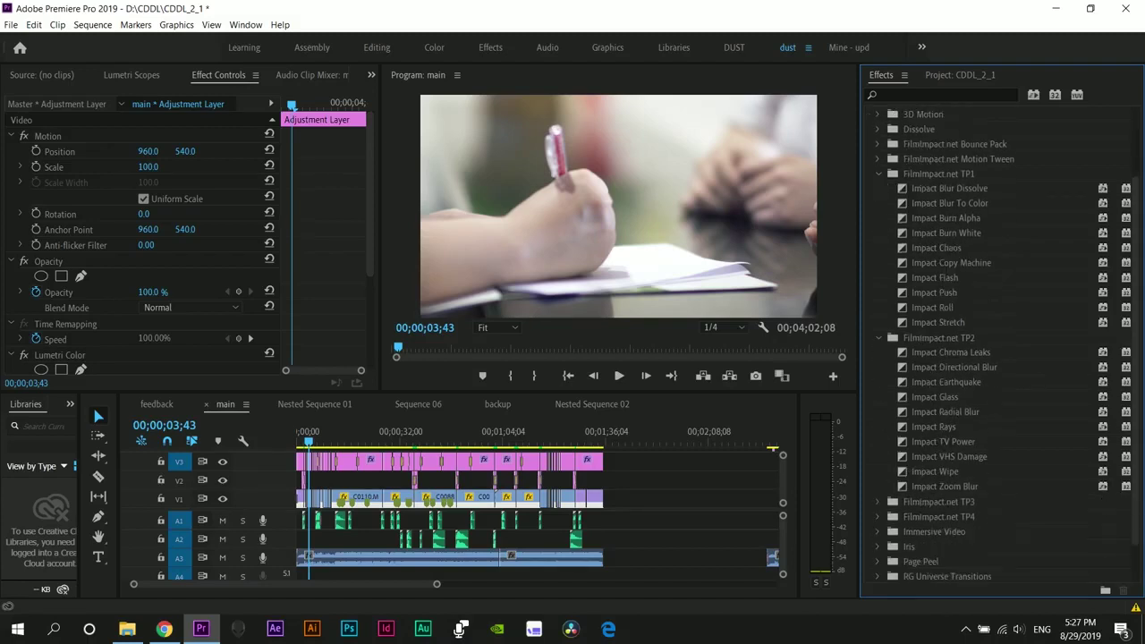
pyautogui.click(878, 501)
pyautogui.scroll(-2, 878, 502)
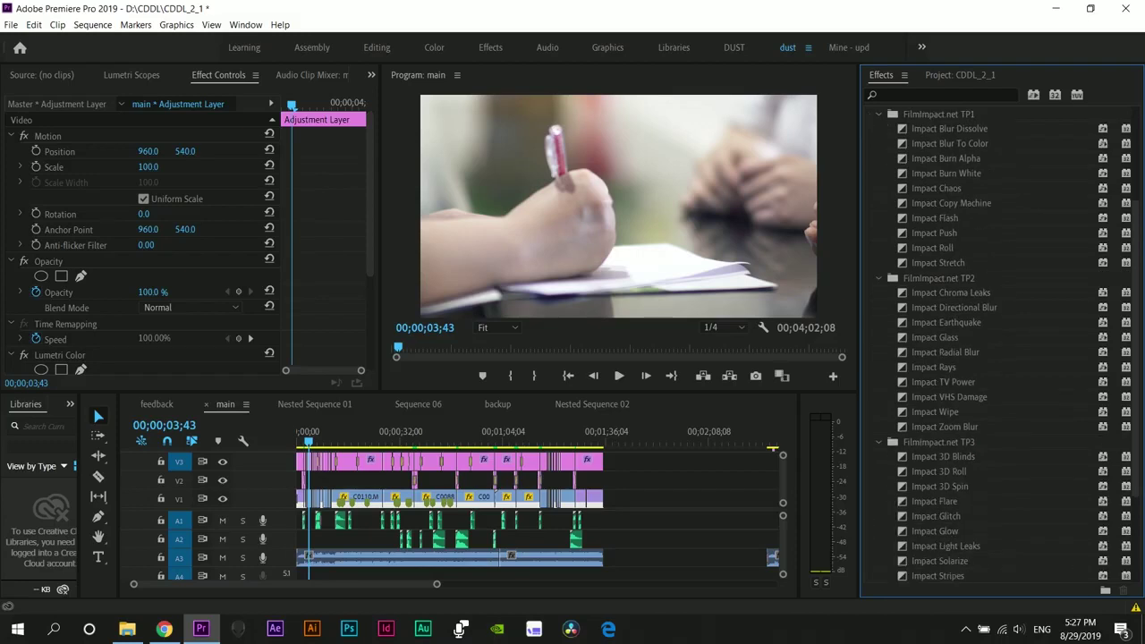
# Look over the FilmImpact transitions, singling out Impact Chaos, Impact Chroma Leaks, Impact Earthquake and Impact 3D Roll.
pyautogui.click(937, 189)
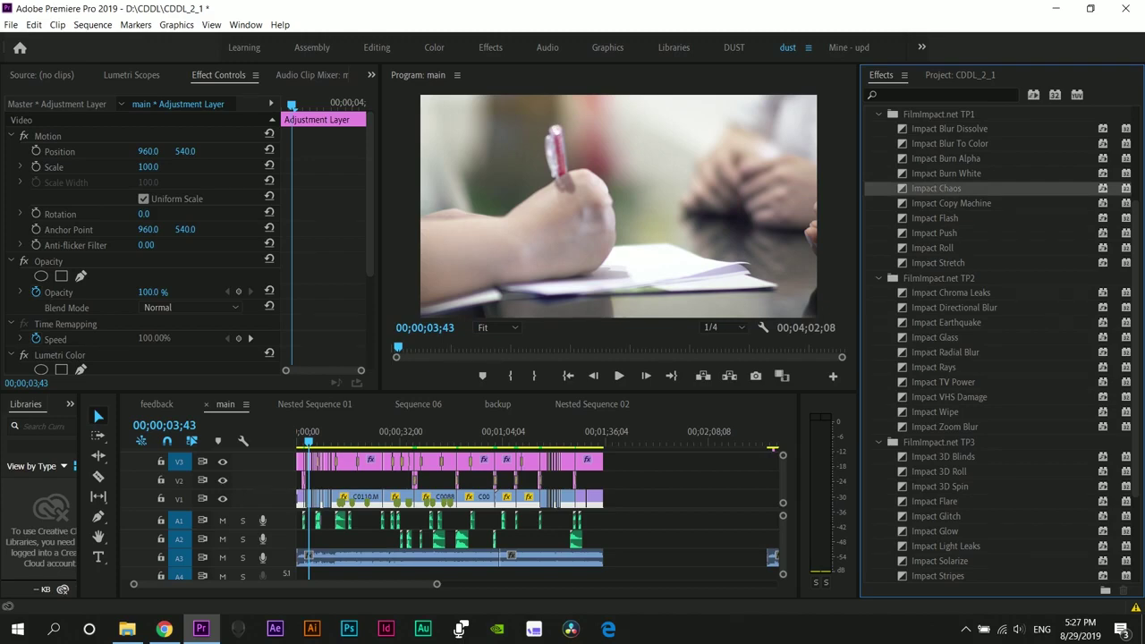
pyautogui.click(950, 294)
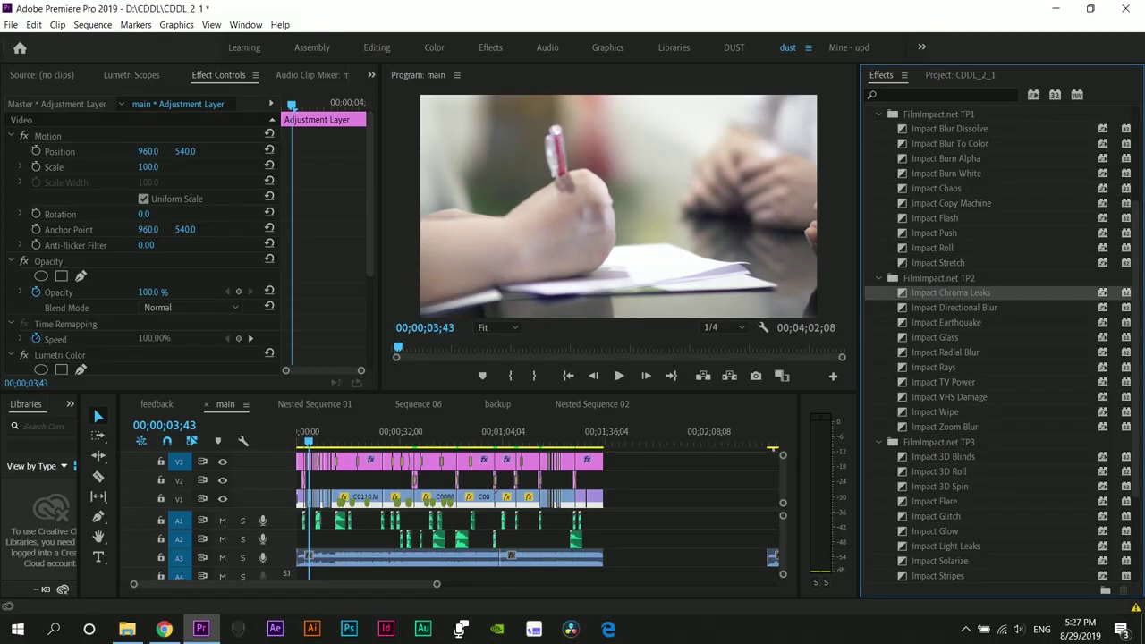
pyautogui.click(947, 323)
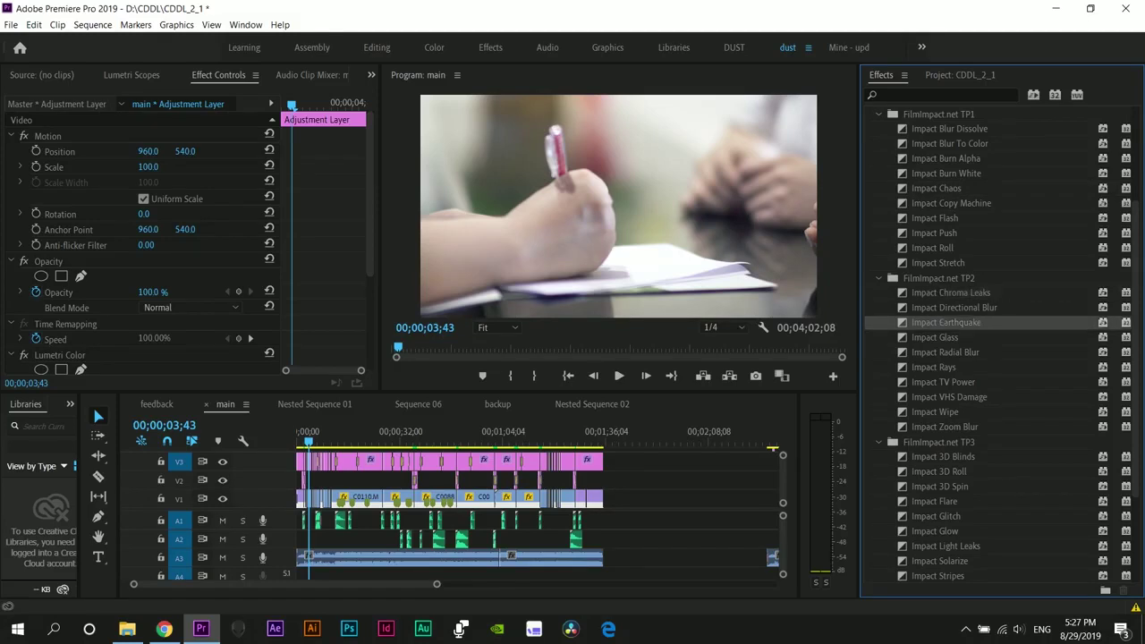
pyautogui.scroll(-1, 993, 344)
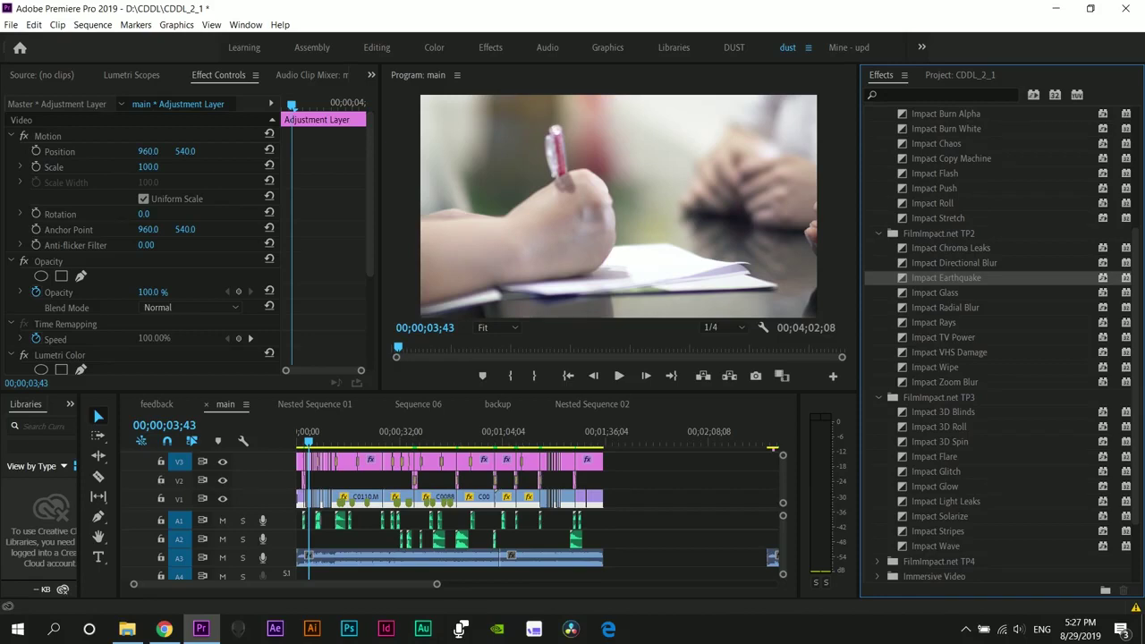
pyautogui.click(939, 427)
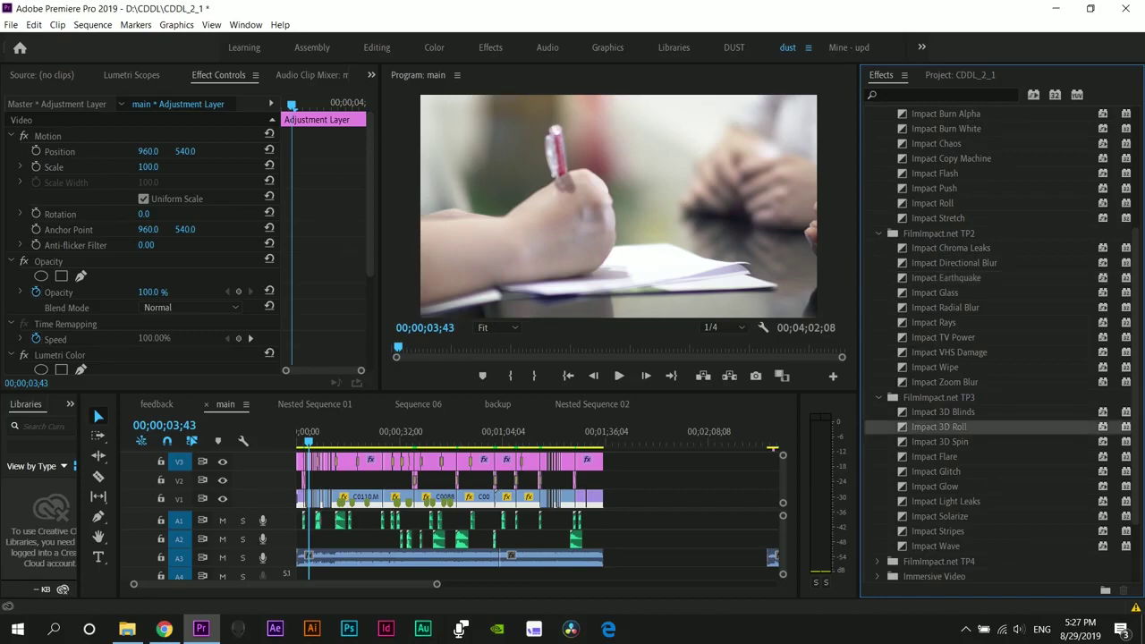
# Magnify the timeline around the first Impact Zoom Blur on V2 and single out that transition in the TP2 folder.
pyautogui.moveTo(308, 439); pyautogui.dragTo(302, 439)
pyautogui.press('=')
pyautogui.press('=')
pyautogui.press('=')
pyautogui.press('=')
pyautogui.press('=')
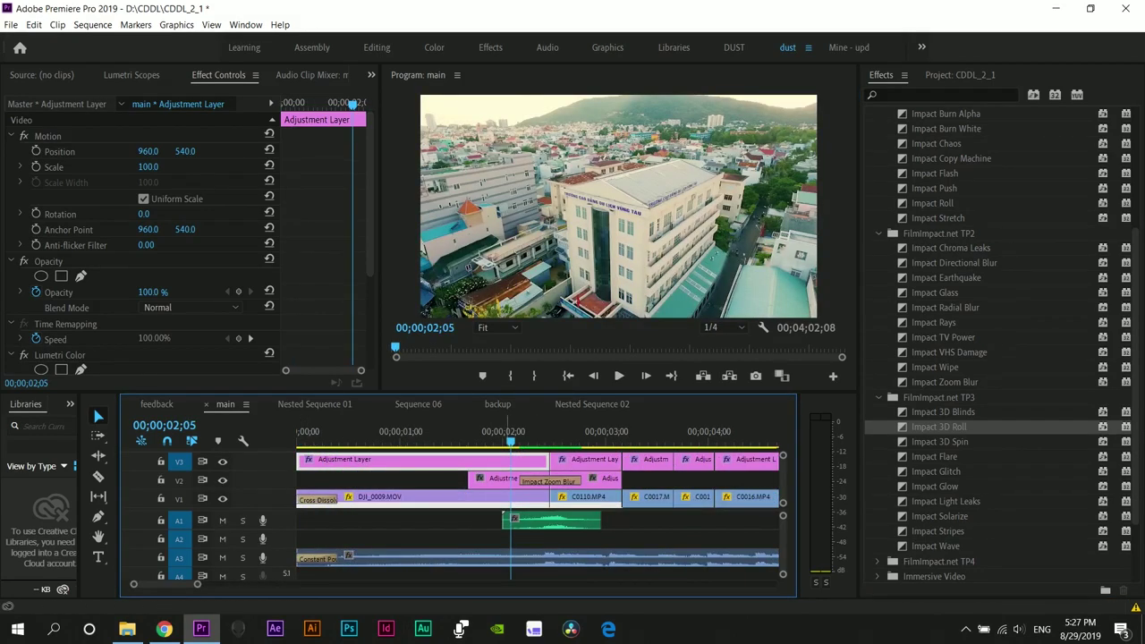
pyautogui.click(944, 382)
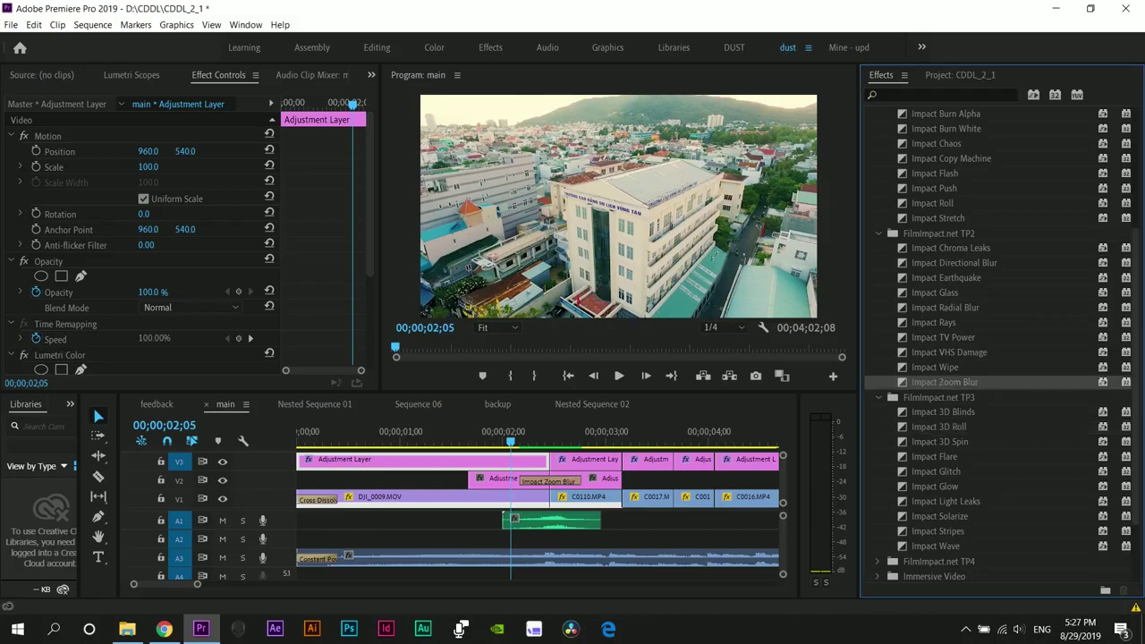
# Step frame by frame into the Impact Zoom Blur transition, up to 00;00;02;16, to examine the start of its effect.
pyautogui.moveTo(511, 441); pyautogui.dragTo(515, 441)
pyautogui.press('Right')
pyautogui.press('Right')
pyautogui.press('Right')
pyautogui.press('Right')
pyautogui.press('Right')
pyautogui.press('Right')
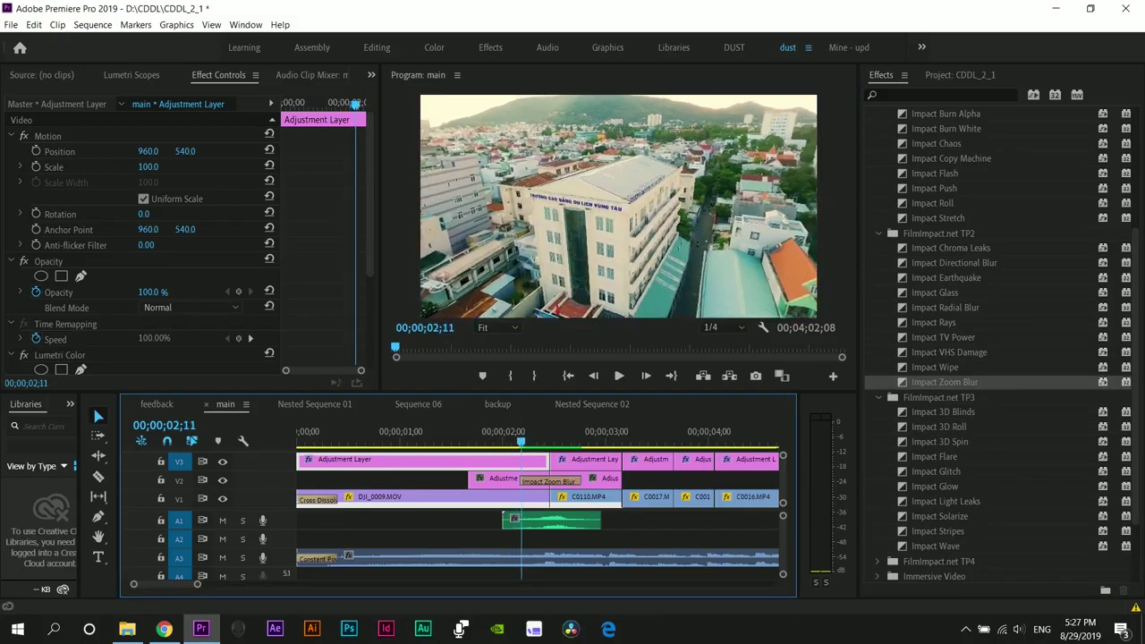
pyautogui.press('Right')
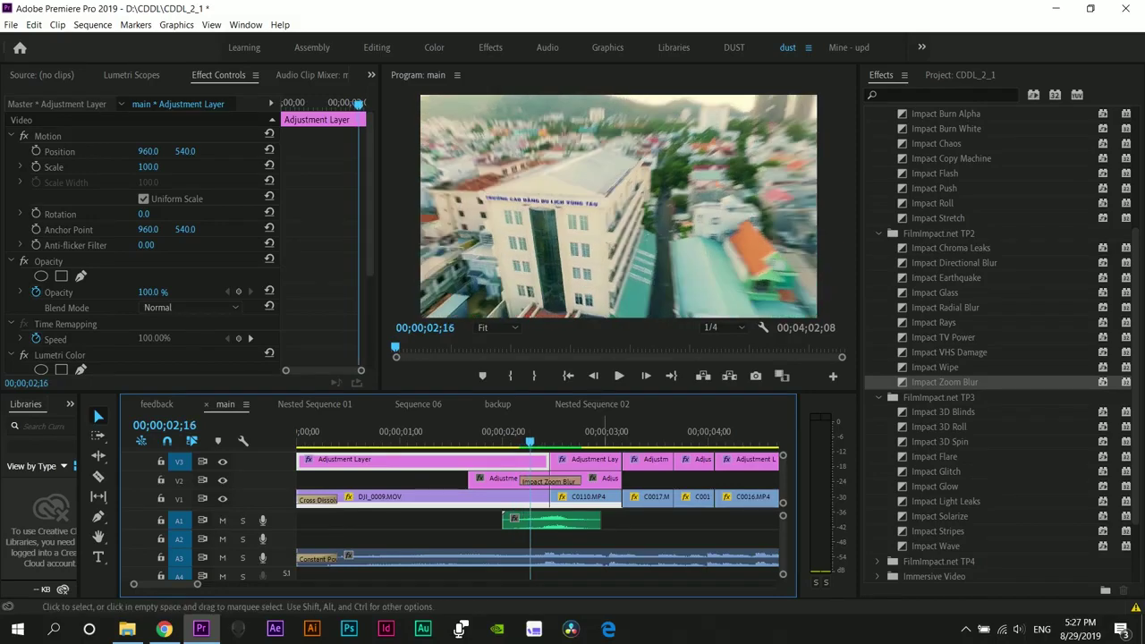
pyautogui.press('Right')
pyautogui.press('Right')
# Inspect the two V2 adjustment layers joined by Impact Zoom Blur and advance through the transition to 00;00;02;21.
pyautogui.click(503, 480)
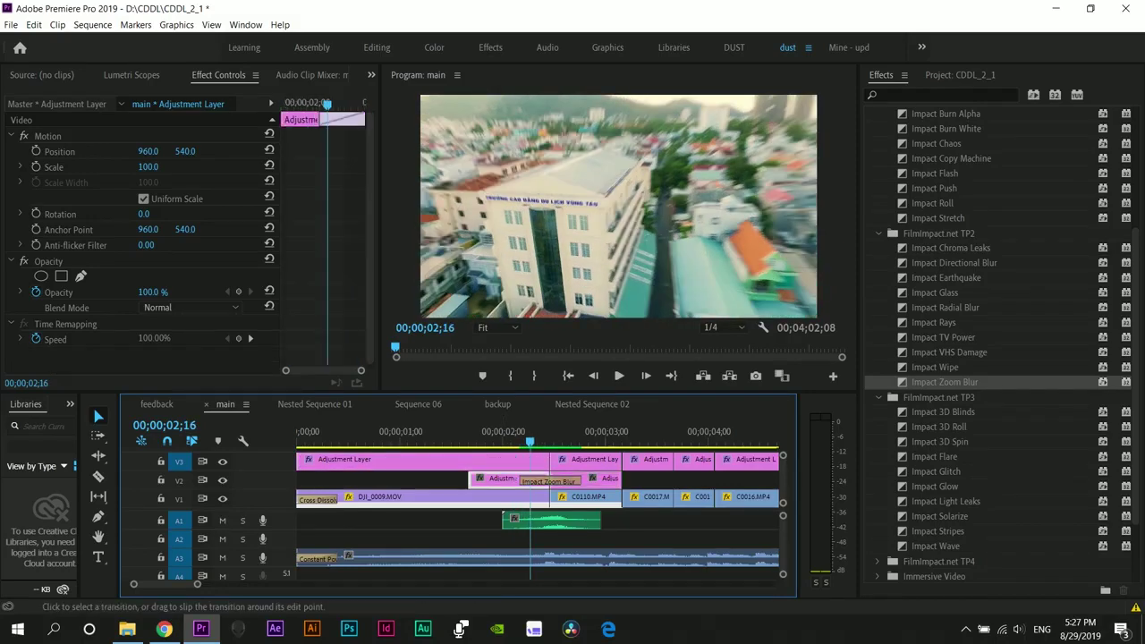
pyautogui.click(603, 481)
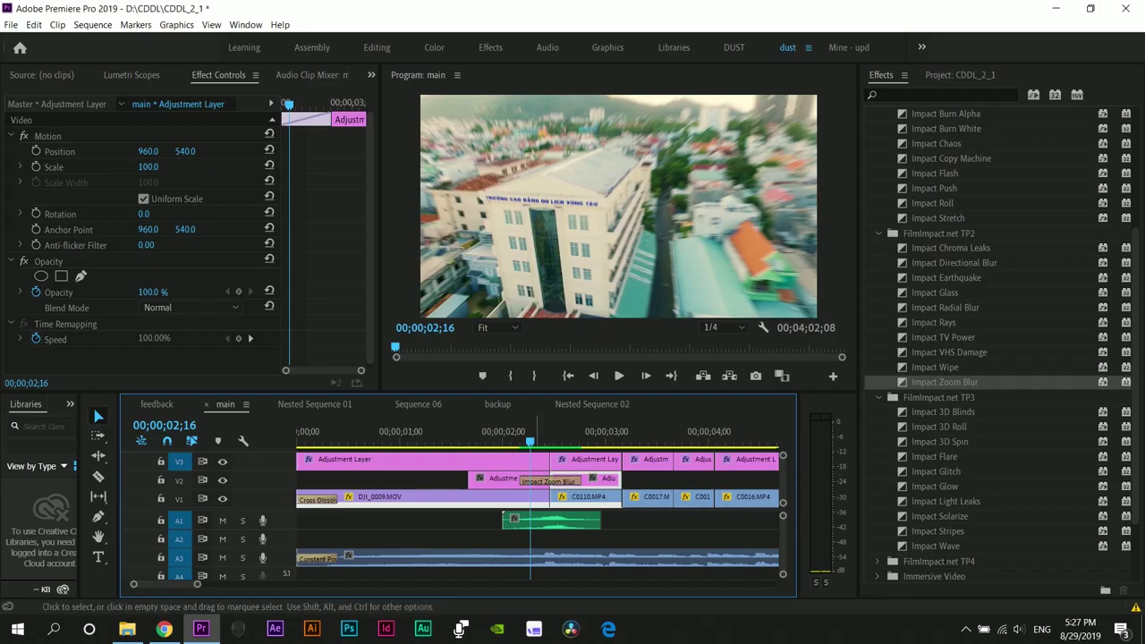
pyautogui.click(534, 433)
pyautogui.press('Right')
pyautogui.press('Right')
pyautogui.press('Right')
pyautogui.press('Right')
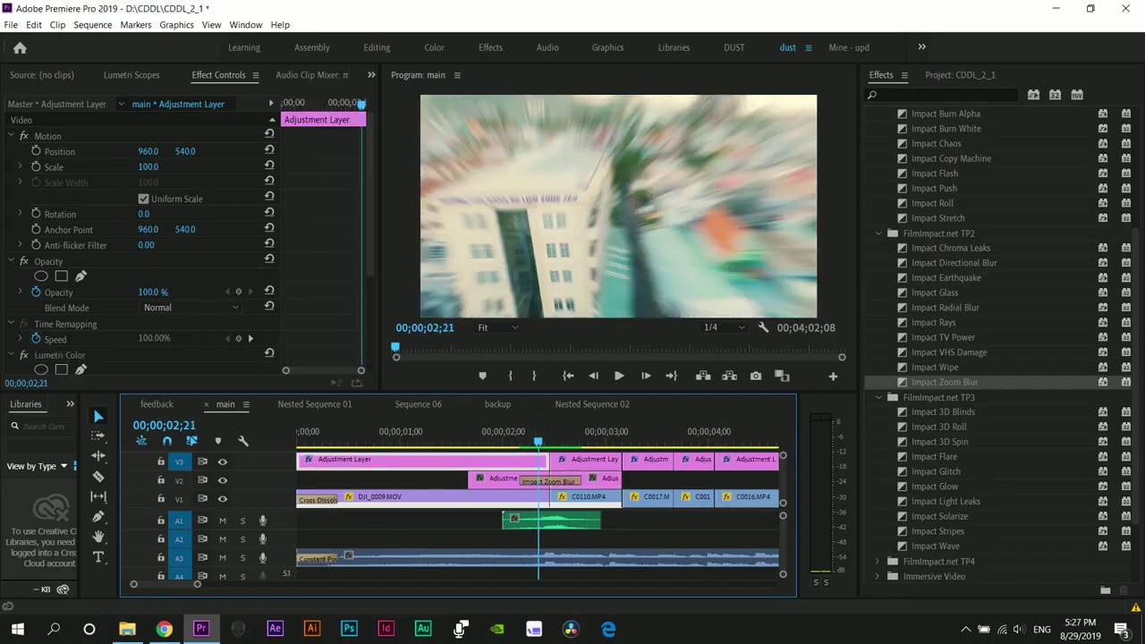
# Check the duration of the V2 Impact Zoom Blur transition without changing it, and set its Zoom Center to 458, 878.
pyautogui.doubleClick(547, 481)
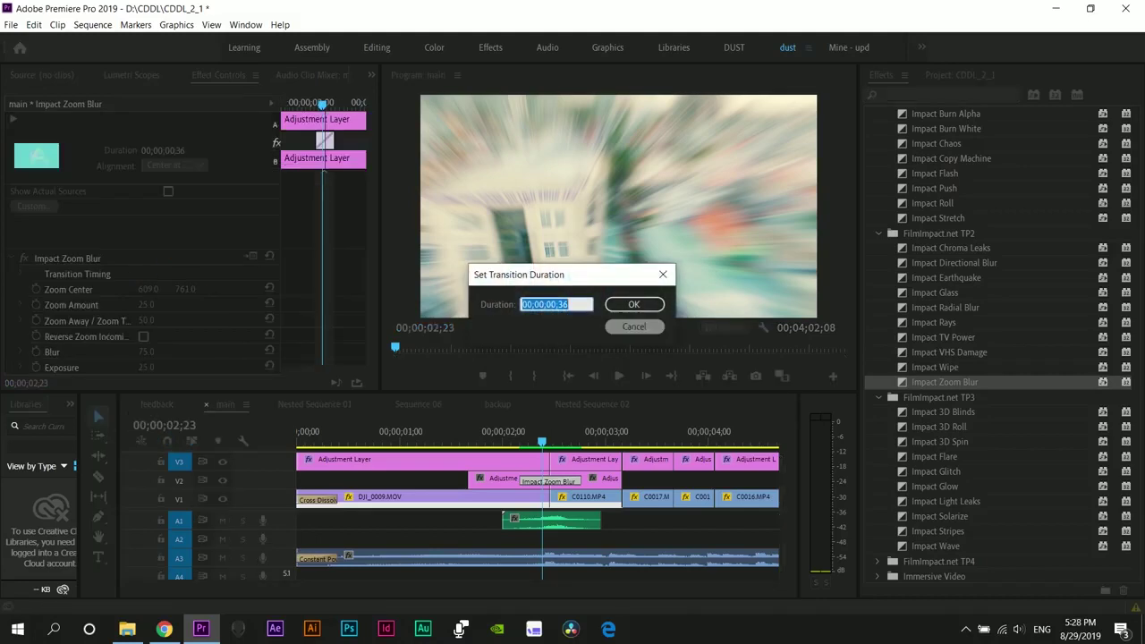
pyautogui.click(634, 325)
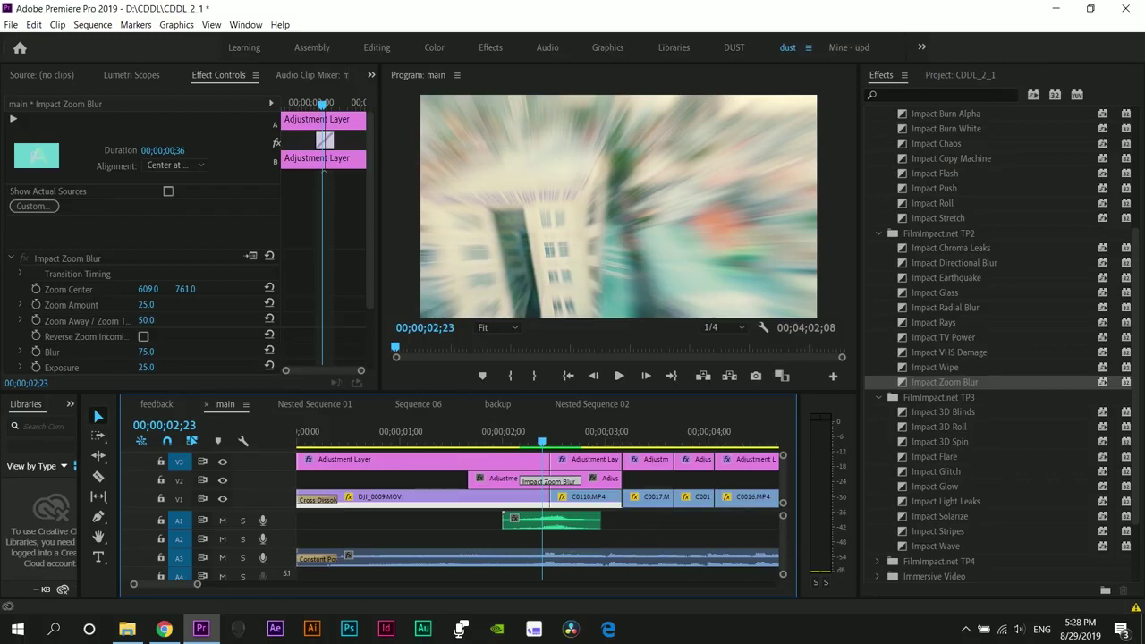
pyautogui.scroll(-2, 143, 269)
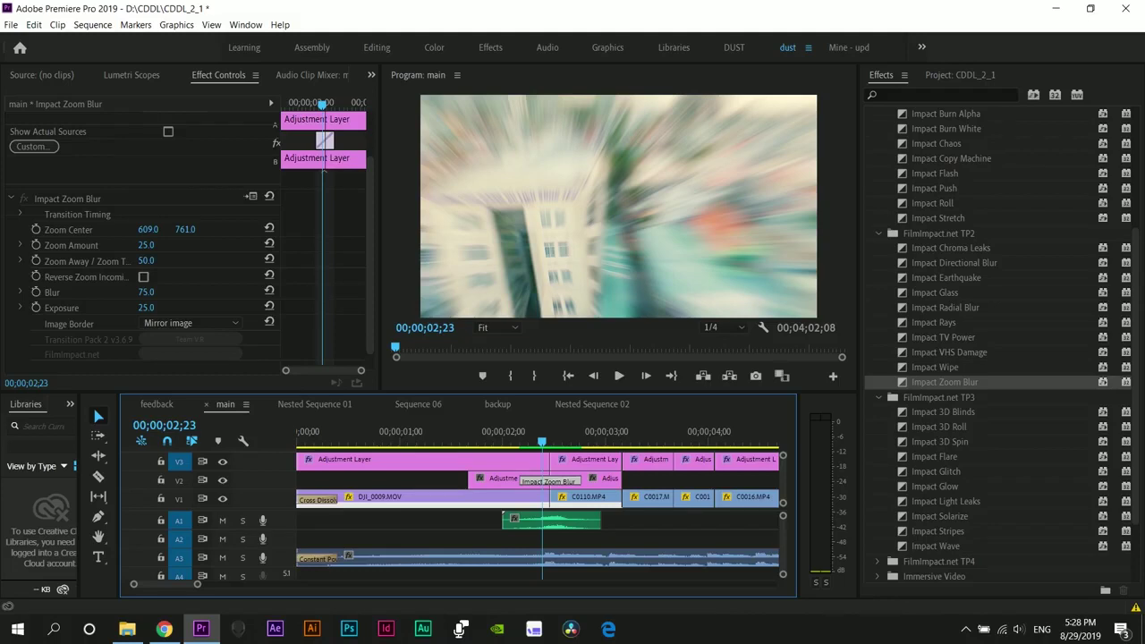
pyautogui.moveTo(148, 230); pyautogui.dragTo(92, 229)
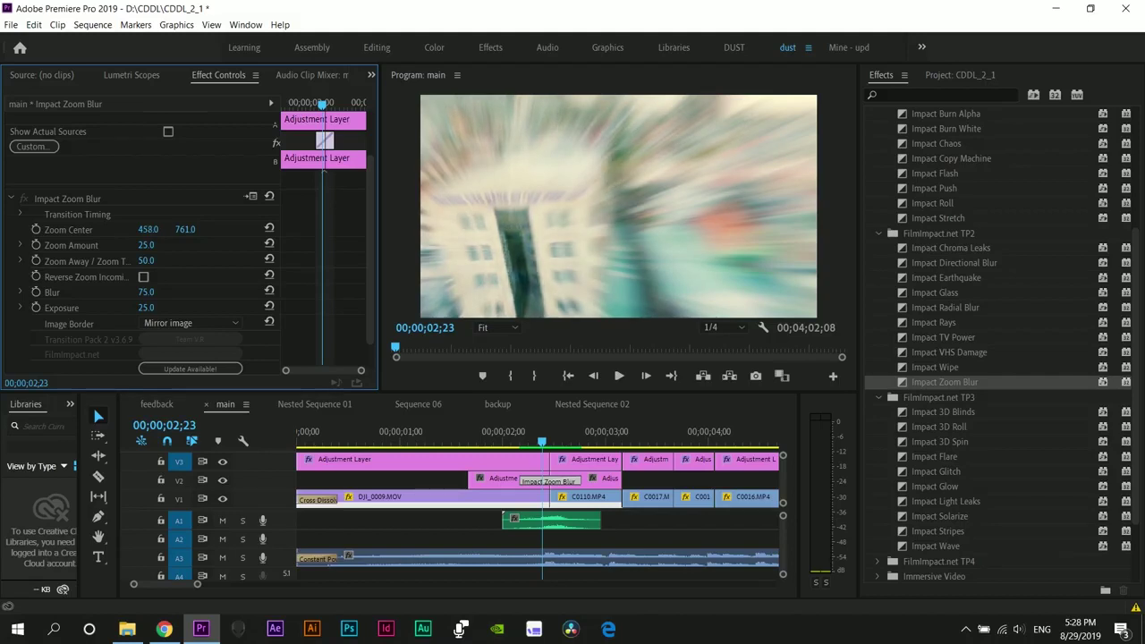
pyautogui.moveTo(186, 229); pyautogui.dragTo(246, 229)
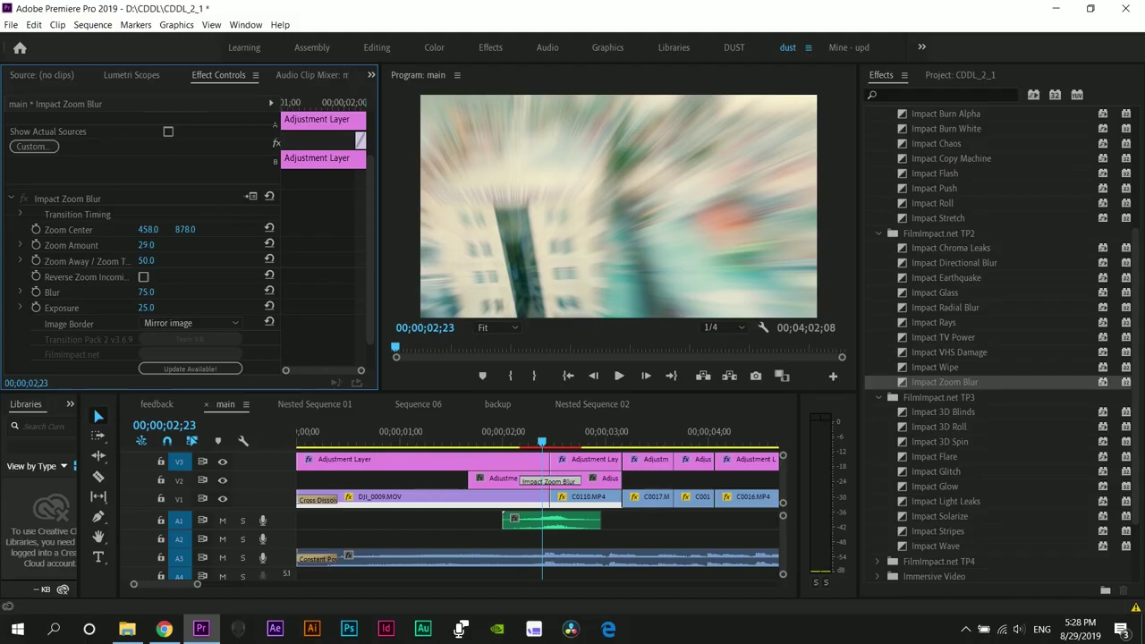
# Try Zoom Amounts up to 100 on Impact Zoom Blur and return the value to 25.
pyautogui.moveTo(146, 245); pyautogui.dragTo(214, 245)
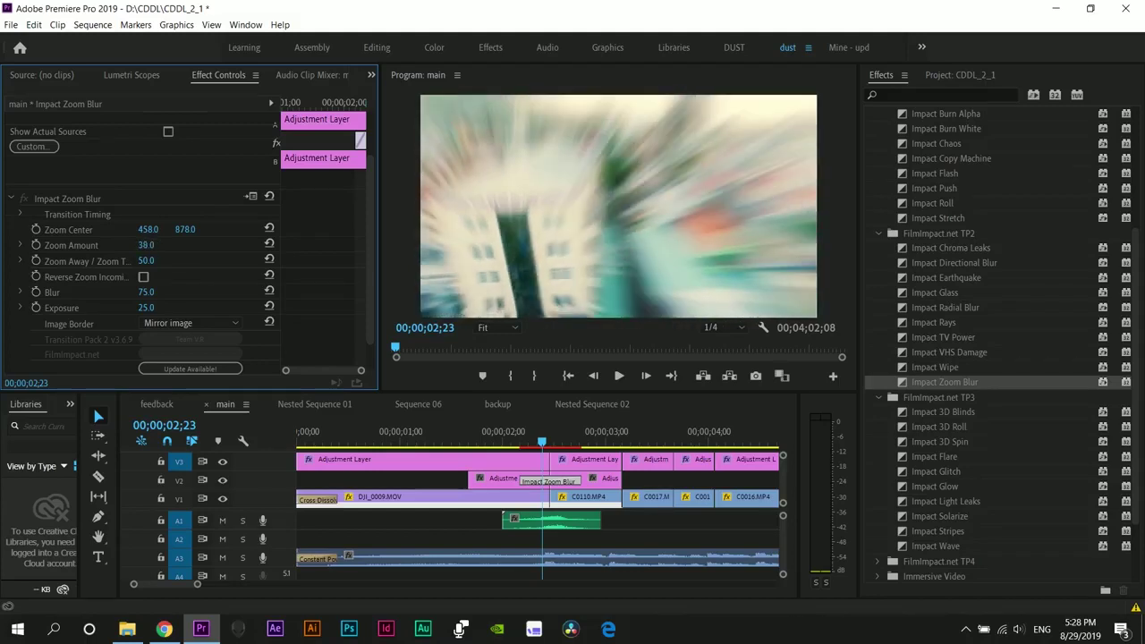
pyautogui.moveTo(147, 245); pyautogui.dragTo(57, 245)
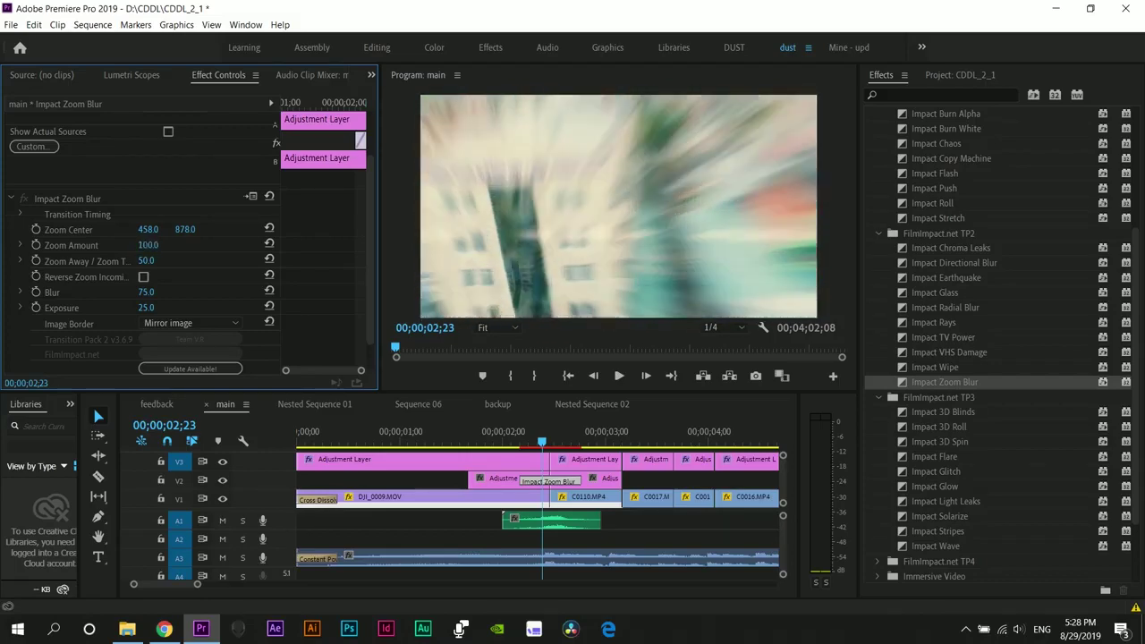
pyautogui.moveTo(144, 245)
pyautogui.mouseDown()
pyautogui.moveTo(197, 245)
pyautogui.moveTo(143, 245)
pyautogui.mouseUp()
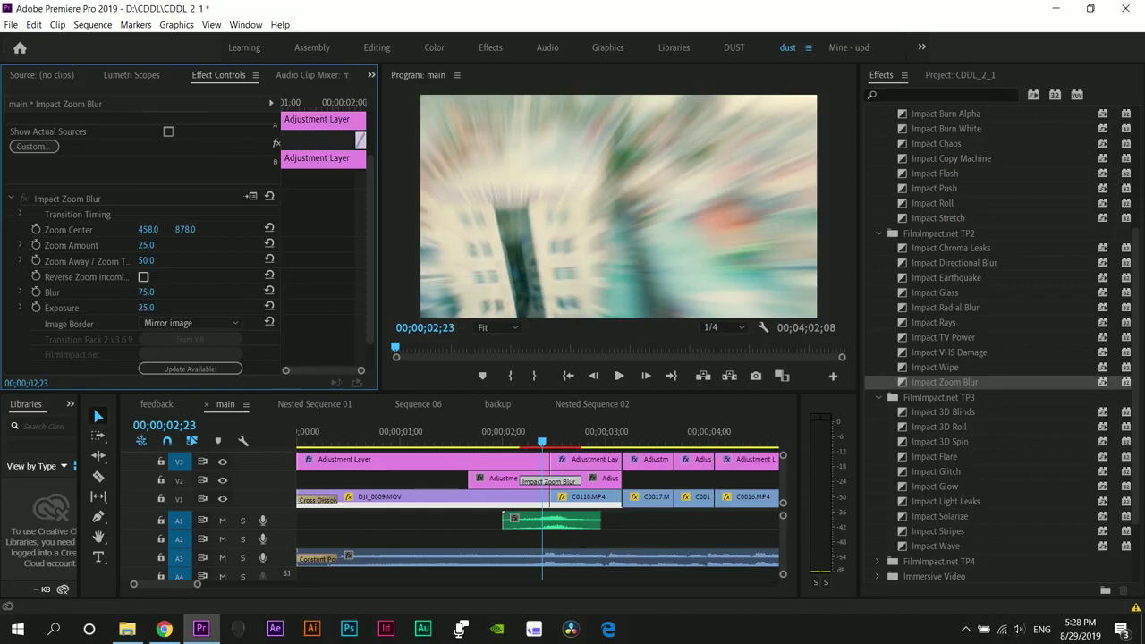
# Try a Zoom Away value of -50 on Impact Zoom Blur and play through the transition to preview it.
pyautogui.moveTo(146, 260)
pyautogui.mouseDown()
pyautogui.moveTo(56, 260)
pyautogui.moveTo(145, 260)
pyautogui.mouseUp()
pyautogui.moveTo(146, 261); pyautogui.dragTo(57, 261)
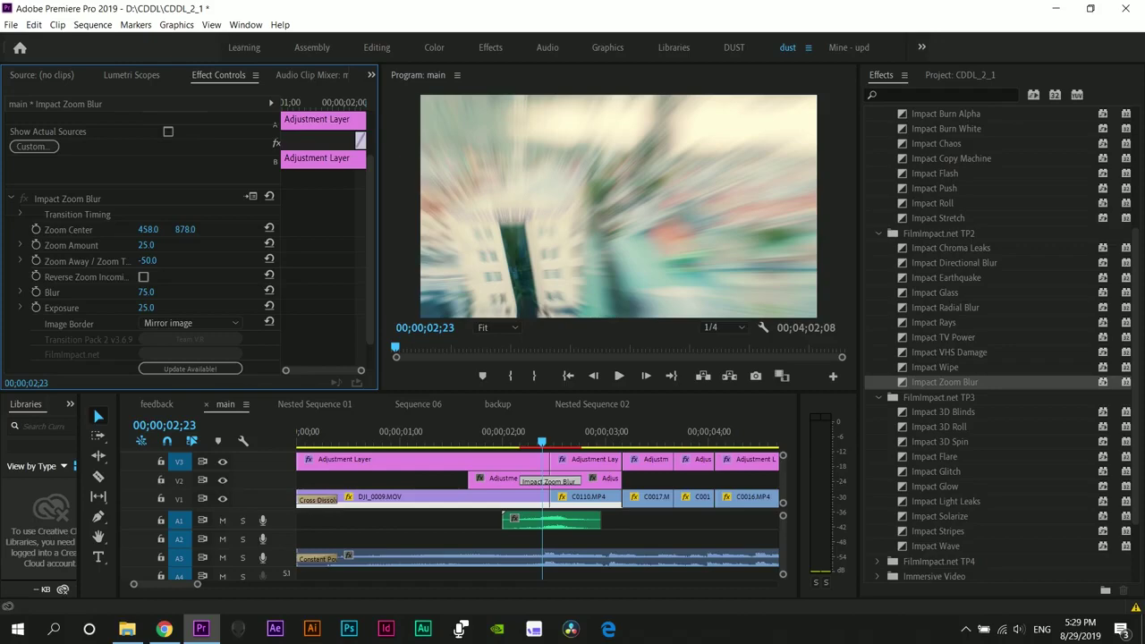
pyautogui.click(509, 459)
pyautogui.click(511, 434)
pyautogui.press('space')
pyautogui.press('space')
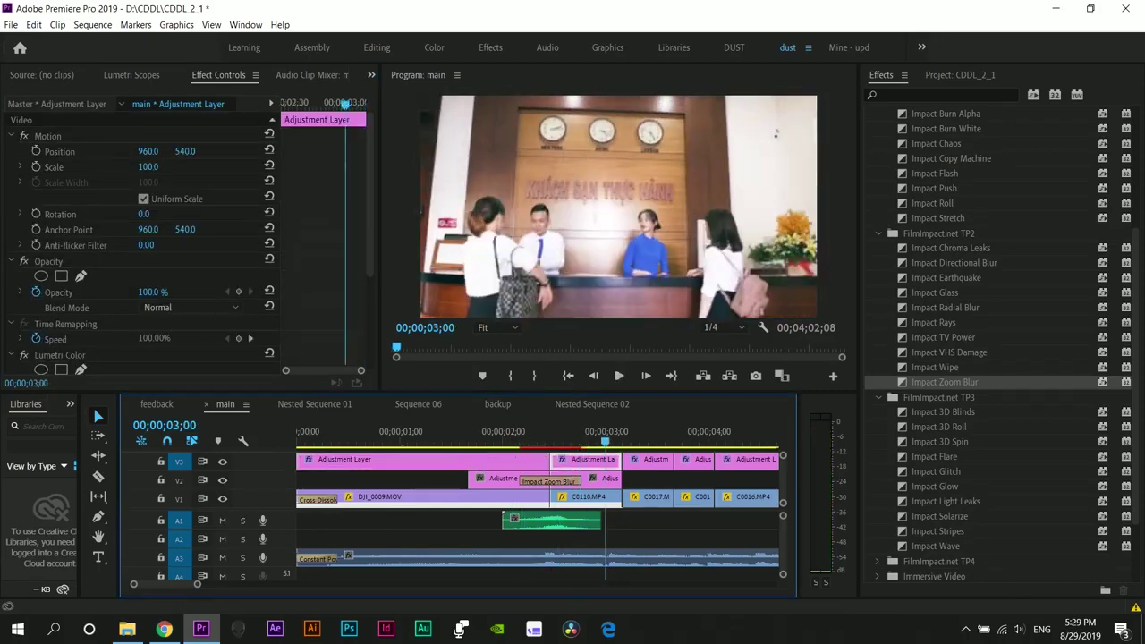
pyautogui.moveTo(582, 436); pyautogui.dragTo(530, 436)
pyautogui.hotkey('shift', 'Left')
pyautogui.press('space')
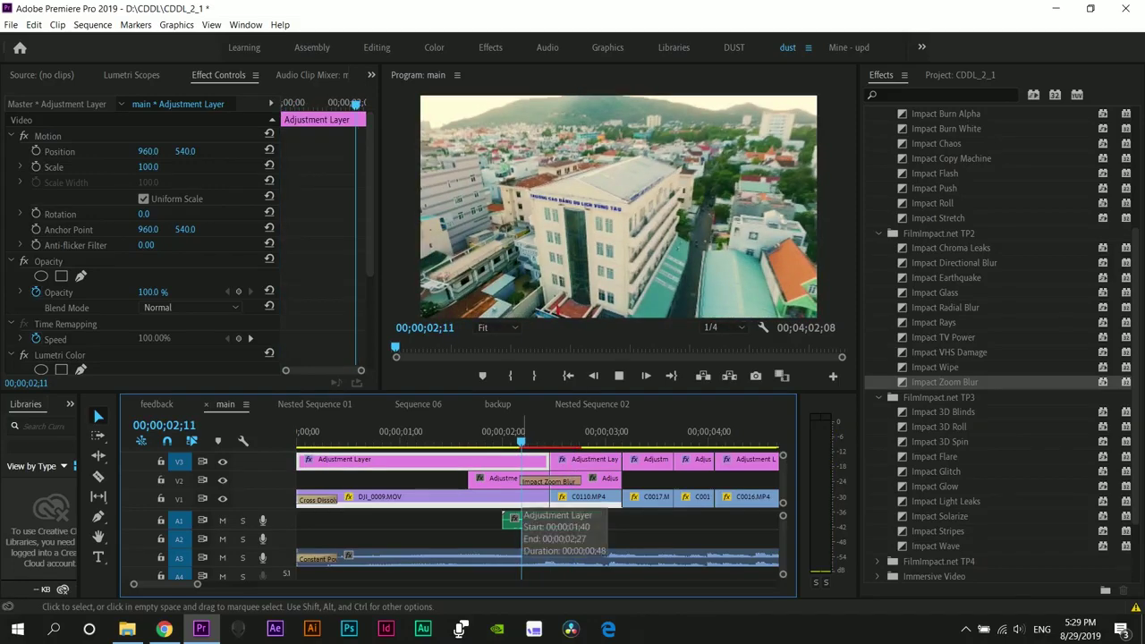
pyautogui.press('space')
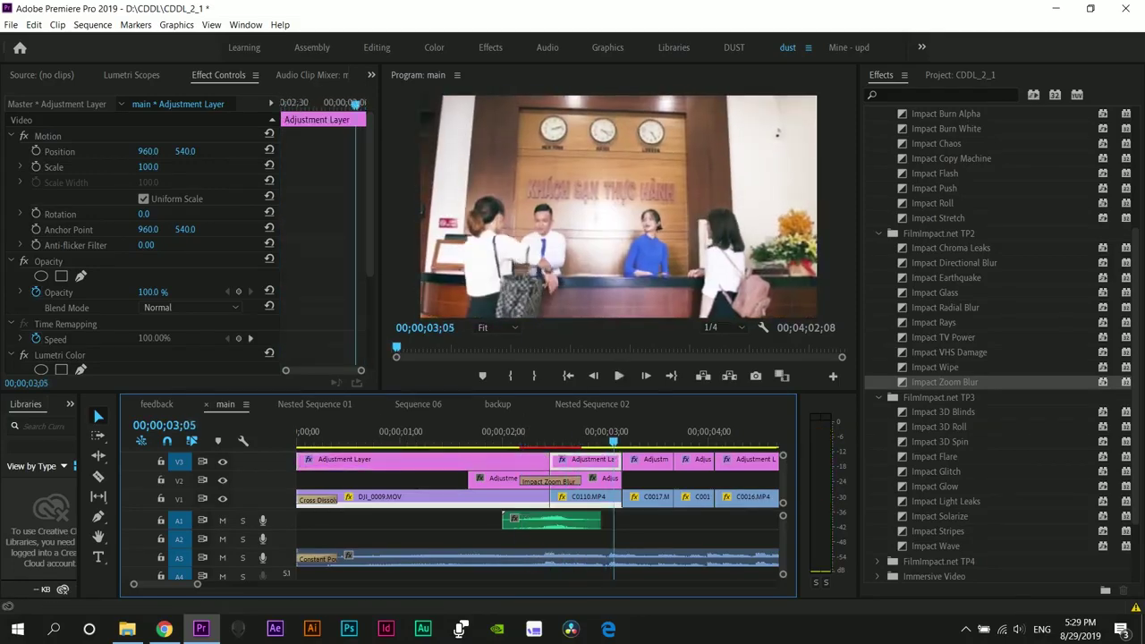
# At 00;00;02;19, reset Impact Zoom Blur's Zoom Away value to 50 and its Zoom Amount to 100.
pyautogui.click(535, 434)
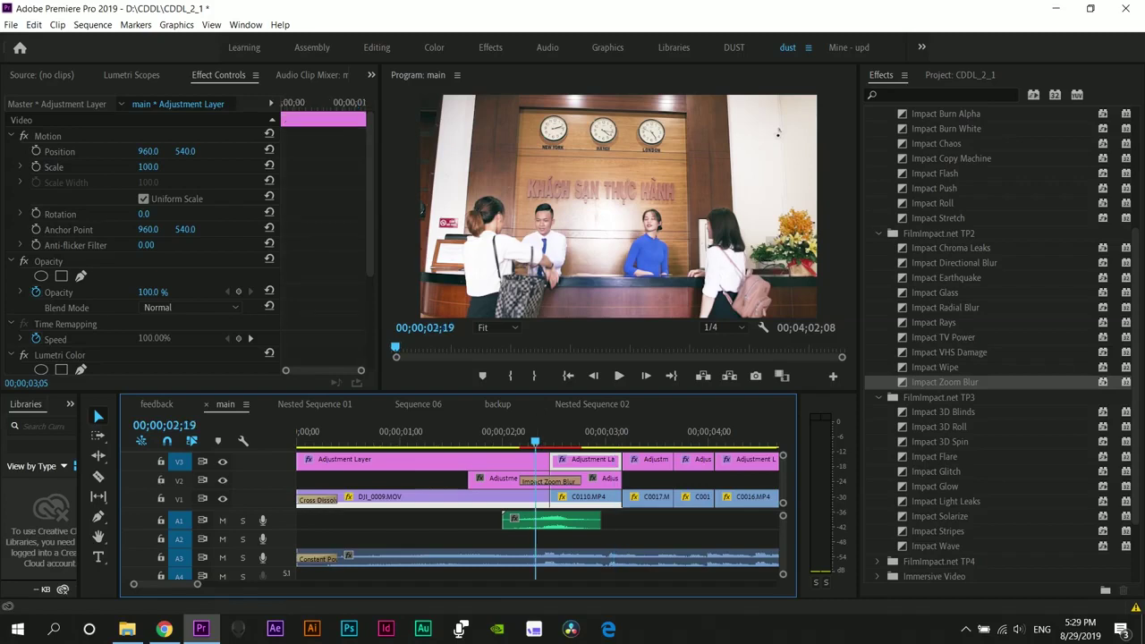
pyautogui.click(548, 481)
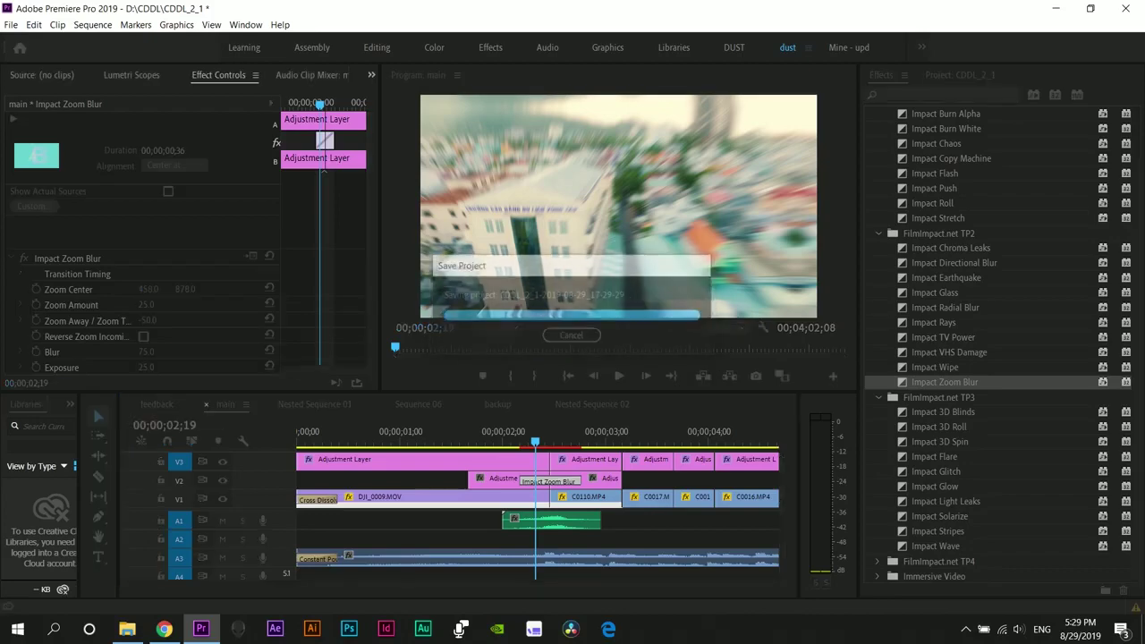
pyautogui.click(270, 320)
pyautogui.scroll(-1, 308, 313)
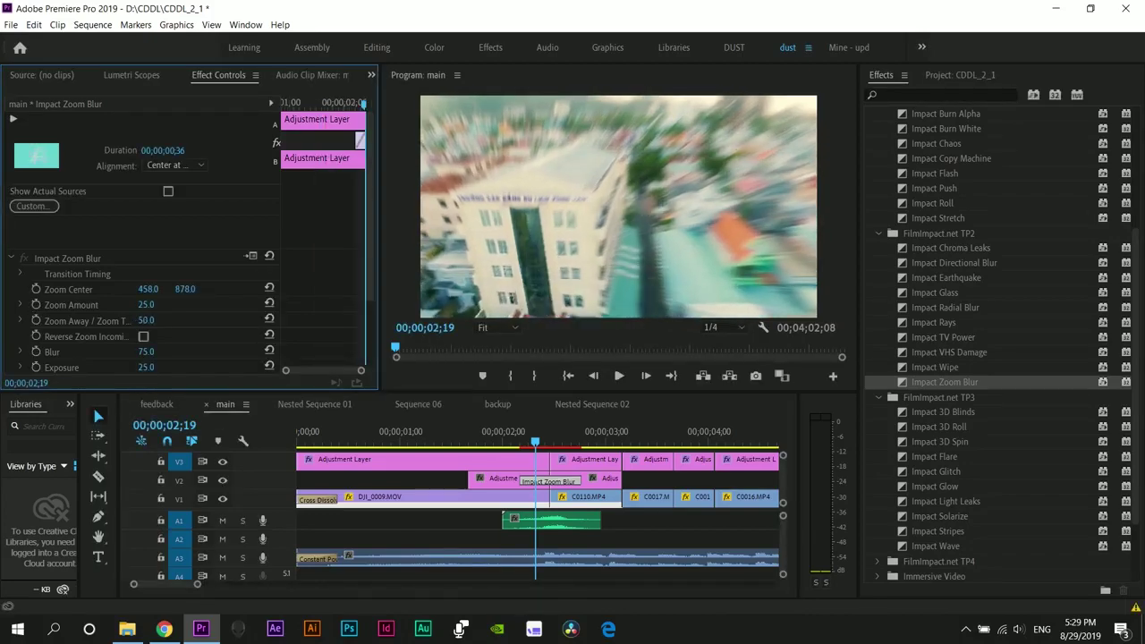
pyautogui.scroll(-2, 259, 305)
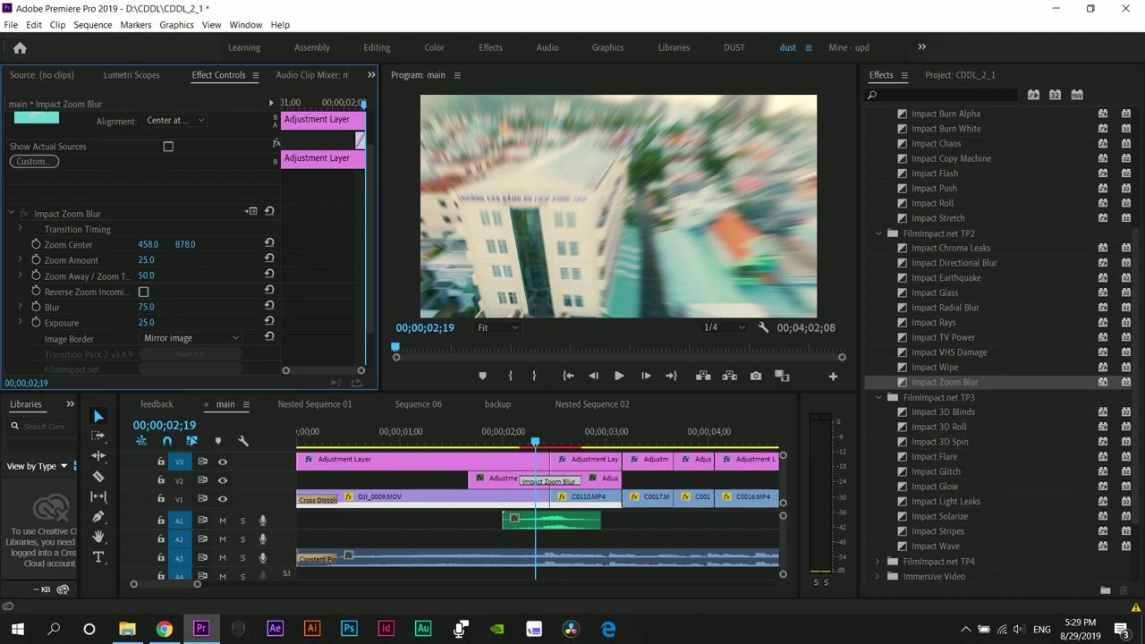
pyautogui.click(270, 260)
# Play through the Impact Zoom Blur transition twice to preview the reset zoom settings.
pyautogui.click(517, 460)
pyautogui.press('space')
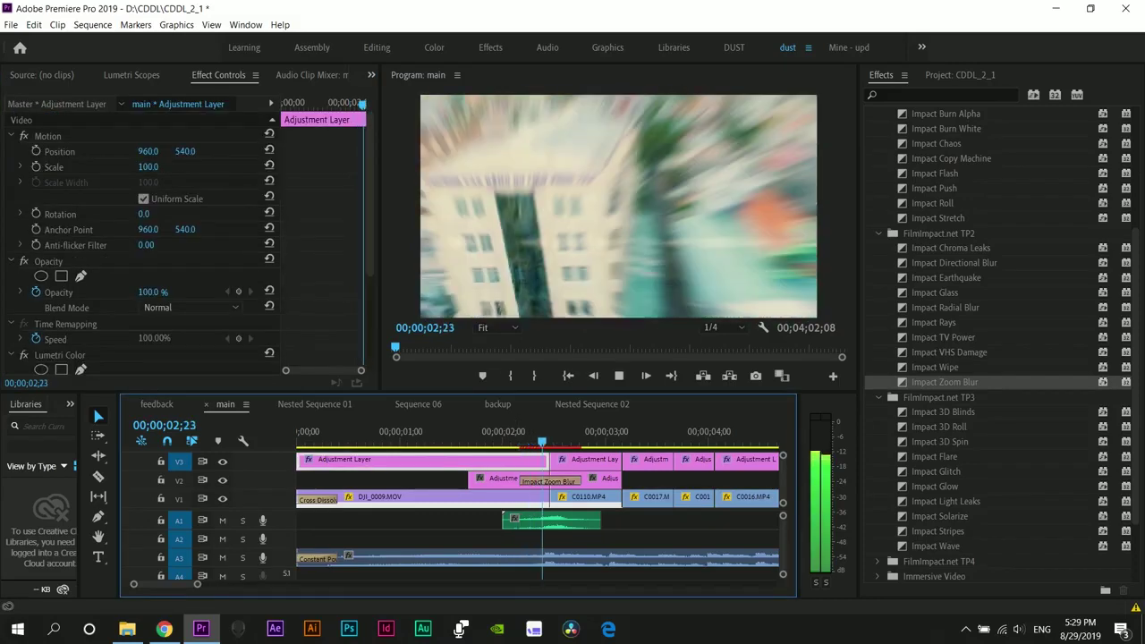
pyautogui.press('space')
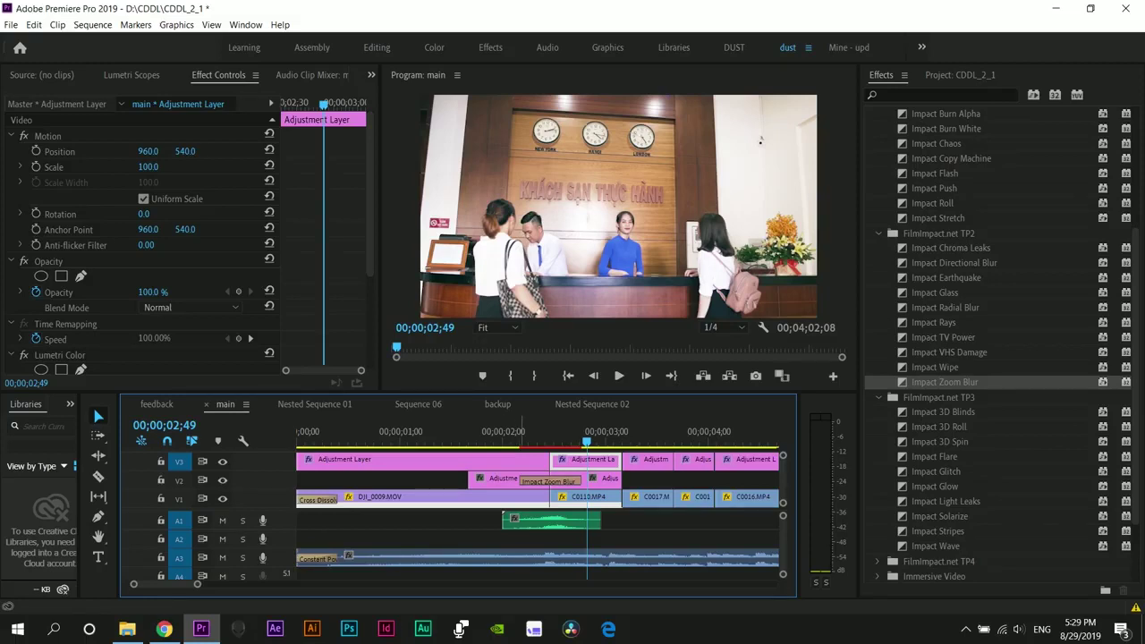
pyautogui.click(520, 433)
pyautogui.press('space')
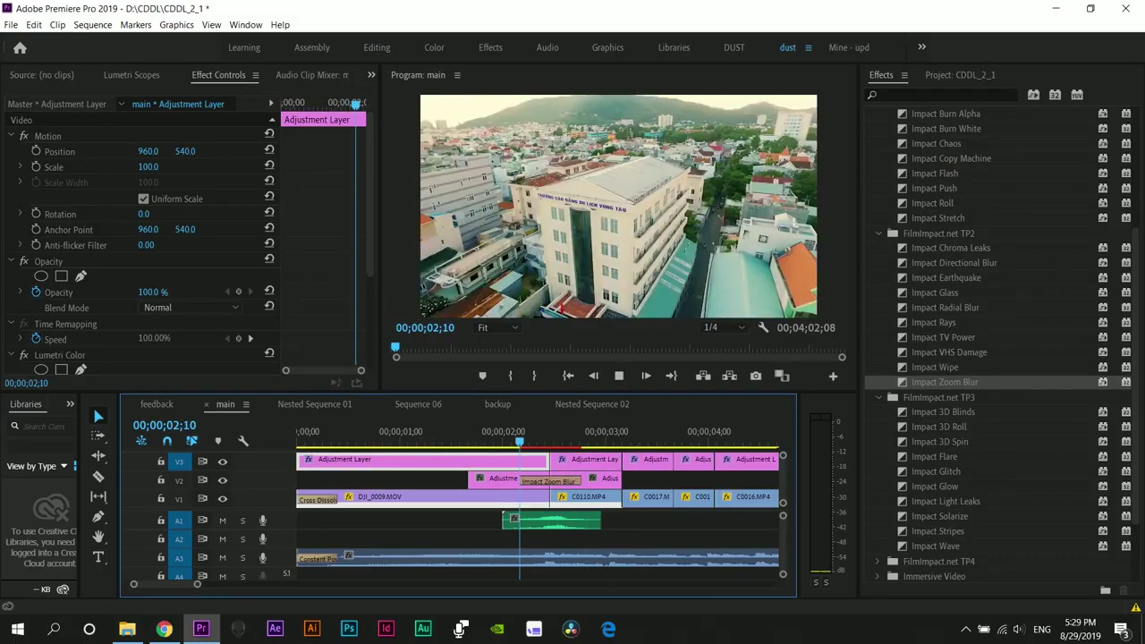
pyautogui.press('space')
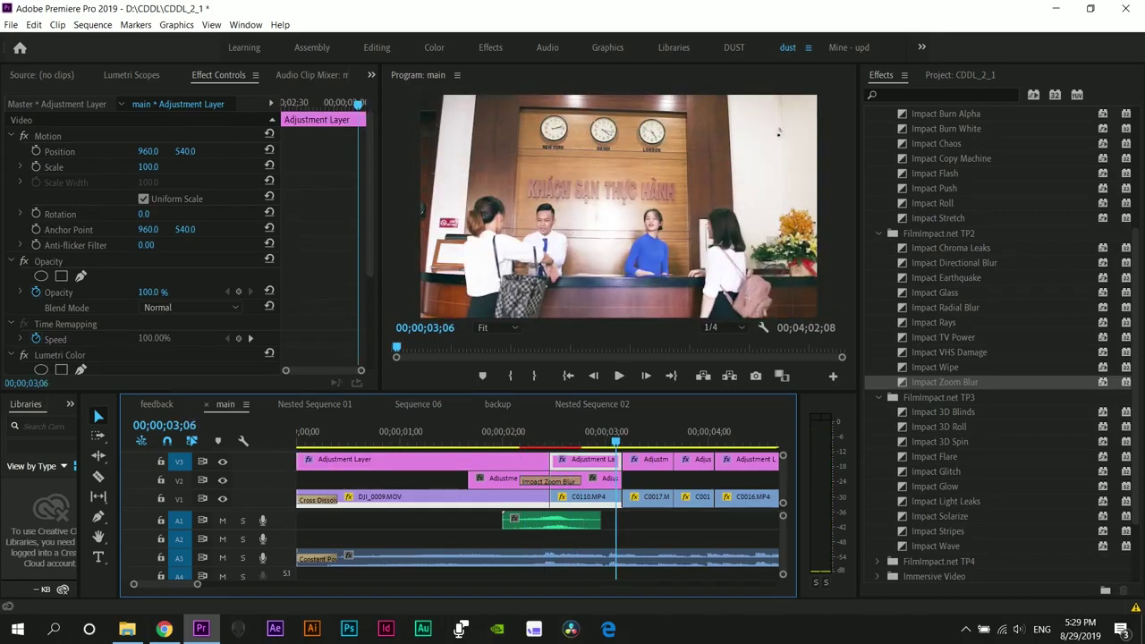
# Set the Exposure of Impact Zoom Blur to 44 and return the playhead to 00;00;02;13.
pyautogui.click(549, 481)
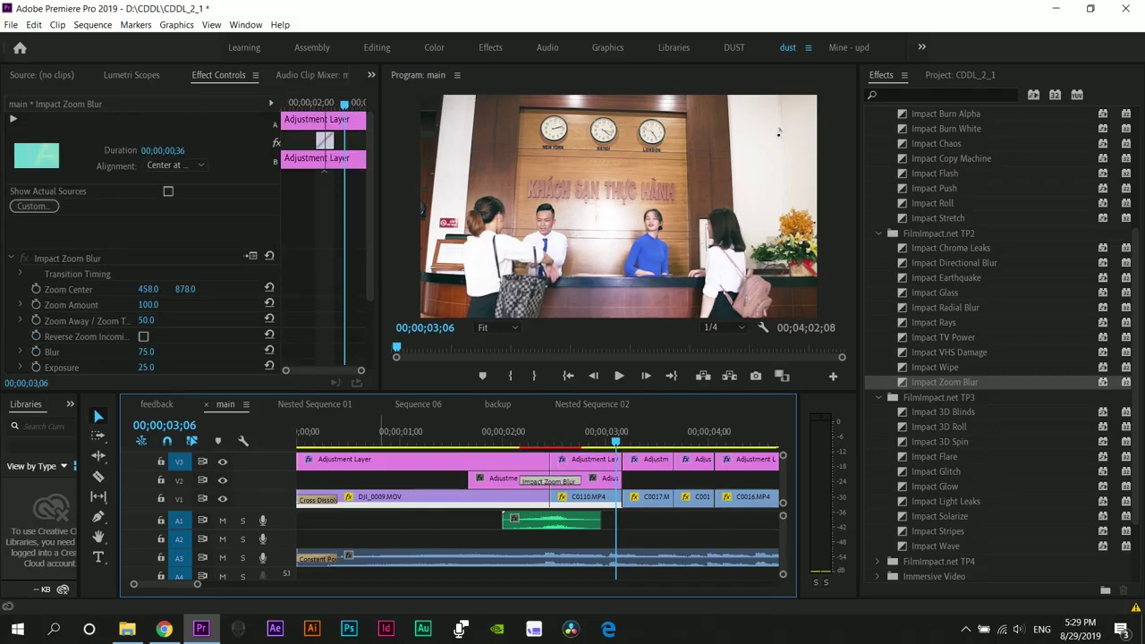
pyautogui.scroll(-2, 179, 278)
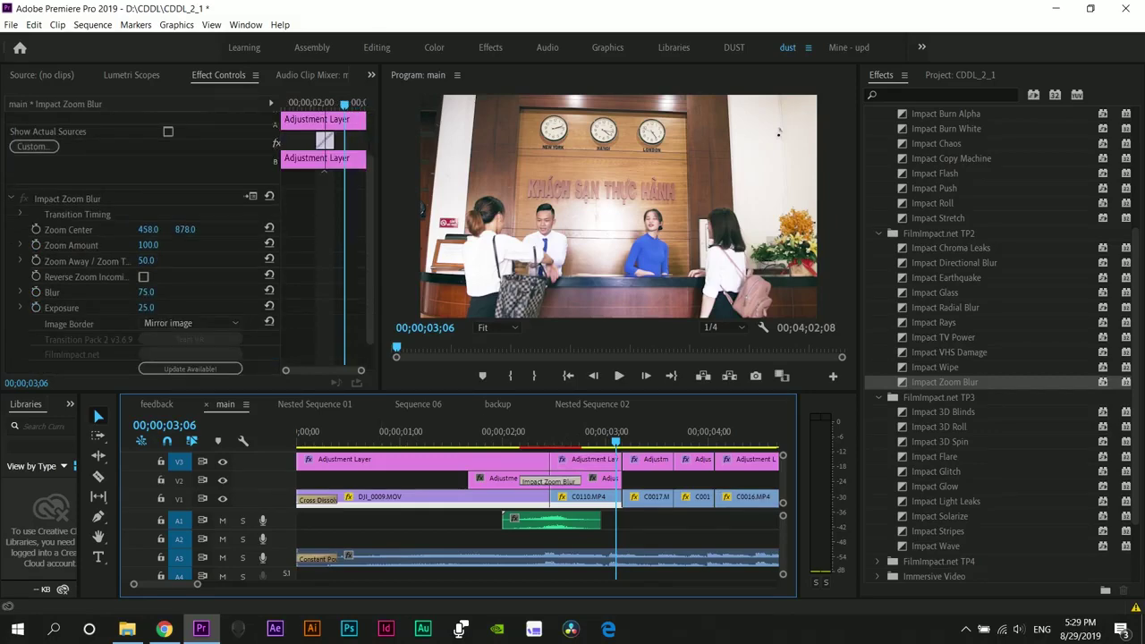
pyautogui.click(536, 436)
pyautogui.click(549, 481)
pyautogui.scroll(-2, 179, 277)
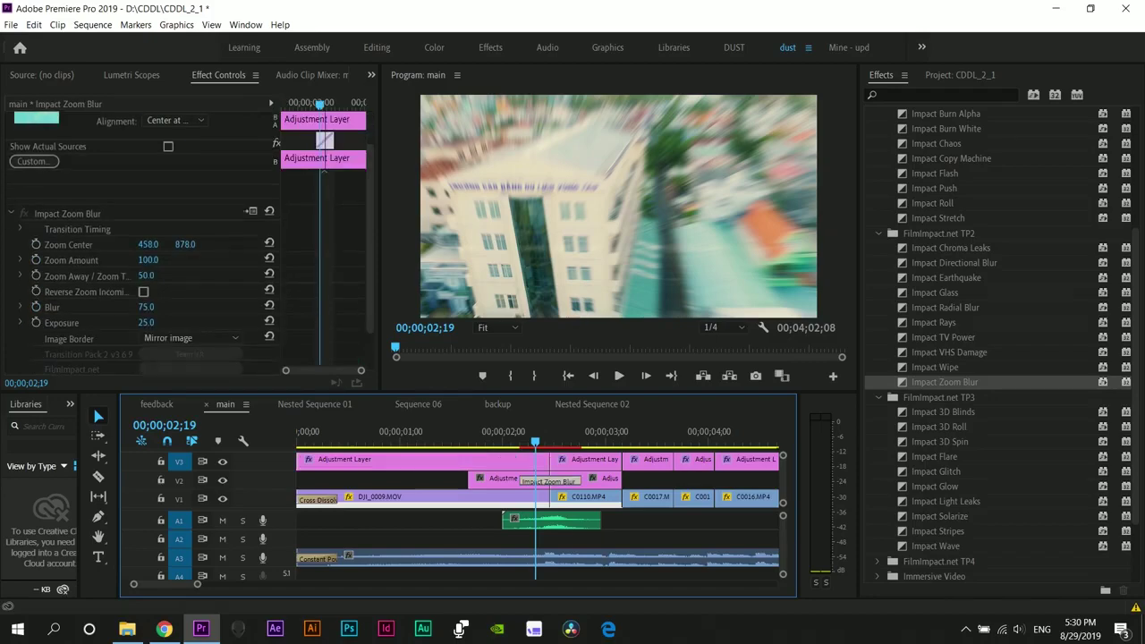
pyautogui.moveTo(146, 323)
pyautogui.mouseDown()
pyautogui.moveTo(206, 323)
pyautogui.moveTo(129, 323)
pyautogui.moveTo(185, 323)
pyautogui.moveTo(131, 323)
pyautogui.moveTo(184, 323)
pyautogui.moveTo(163, 322)
pyautogui.mouseUp()
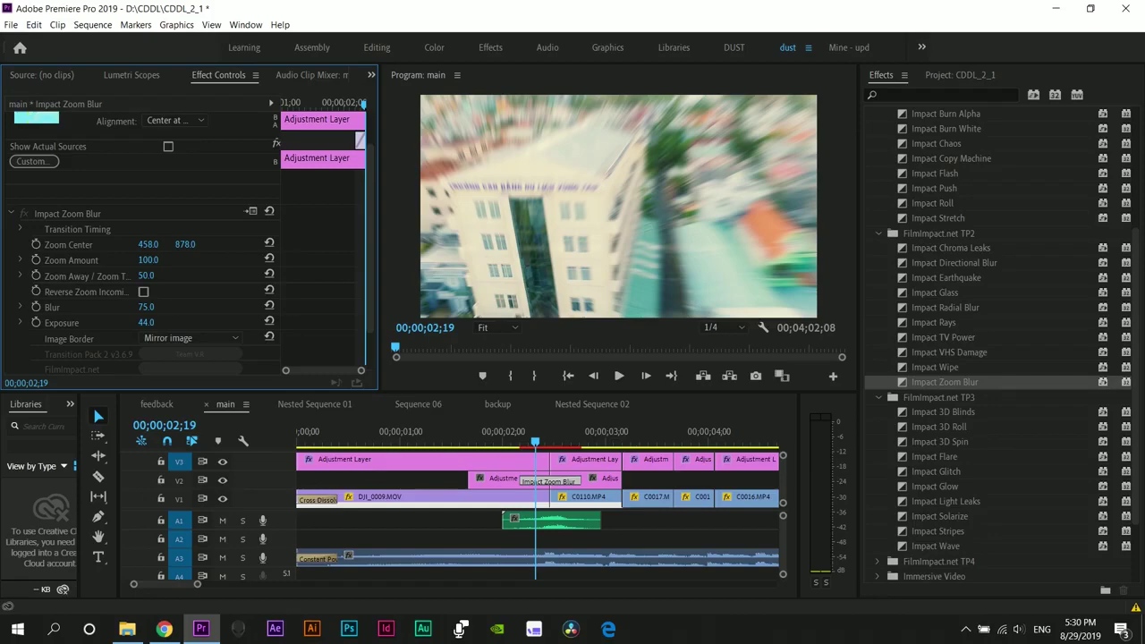
pyautogui.click(524, 438)
pyautogui.click(525, 459)
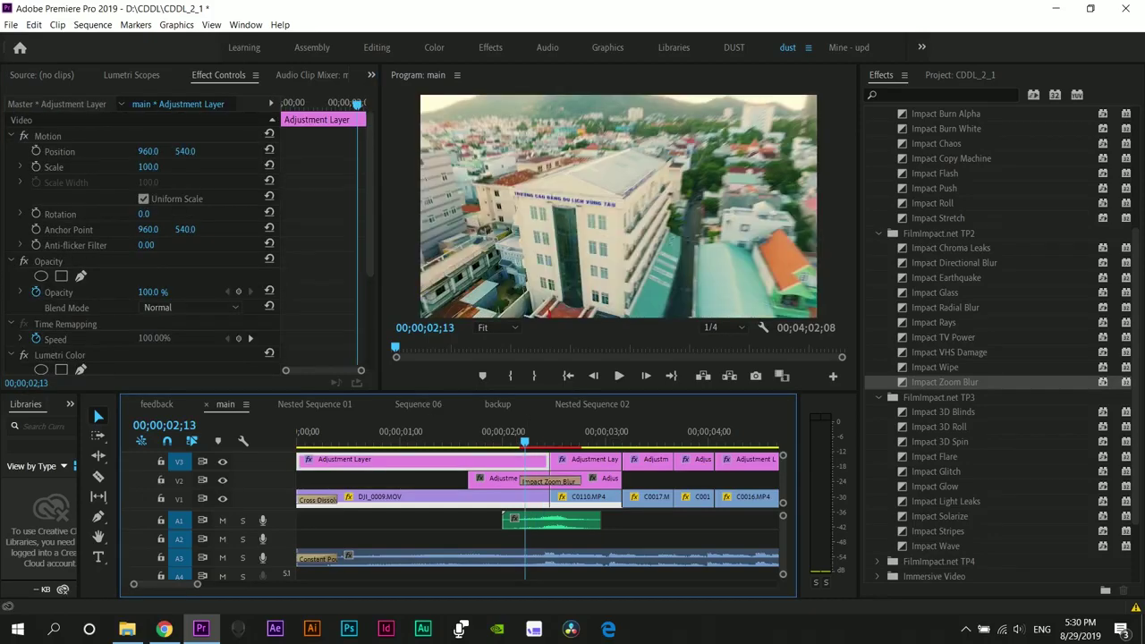
# Show more of the timeline, open the swoosh 2.wav clip under the zoom transition in the Source monitor, and listen to it.
pyautogui.press('-')
pyautogui.press('-')
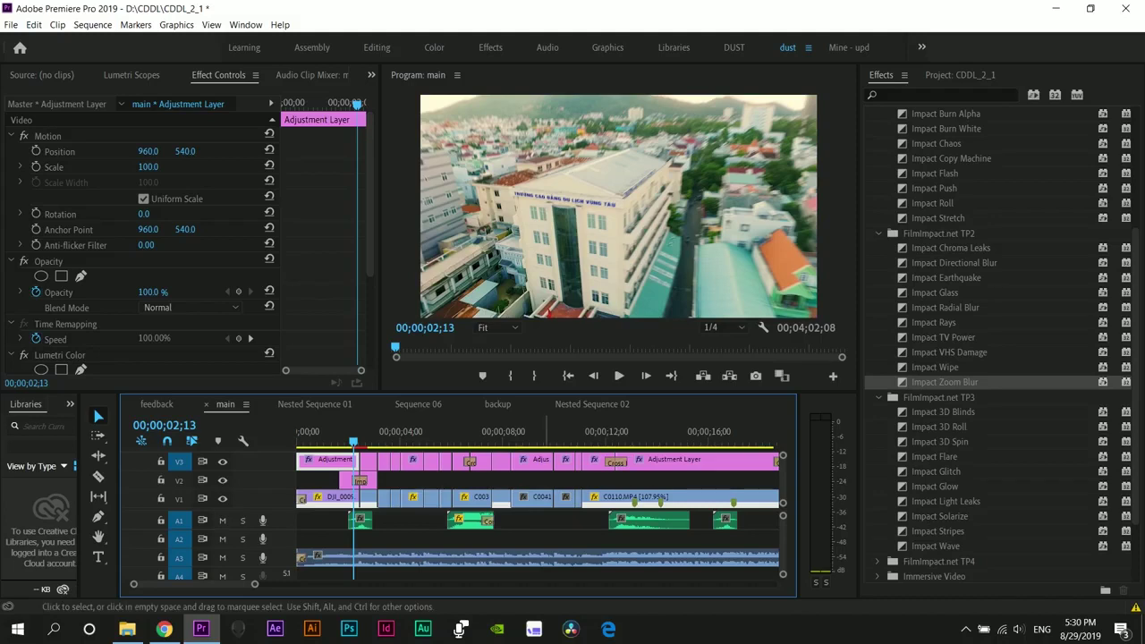
pyautogui.click(360, 520)
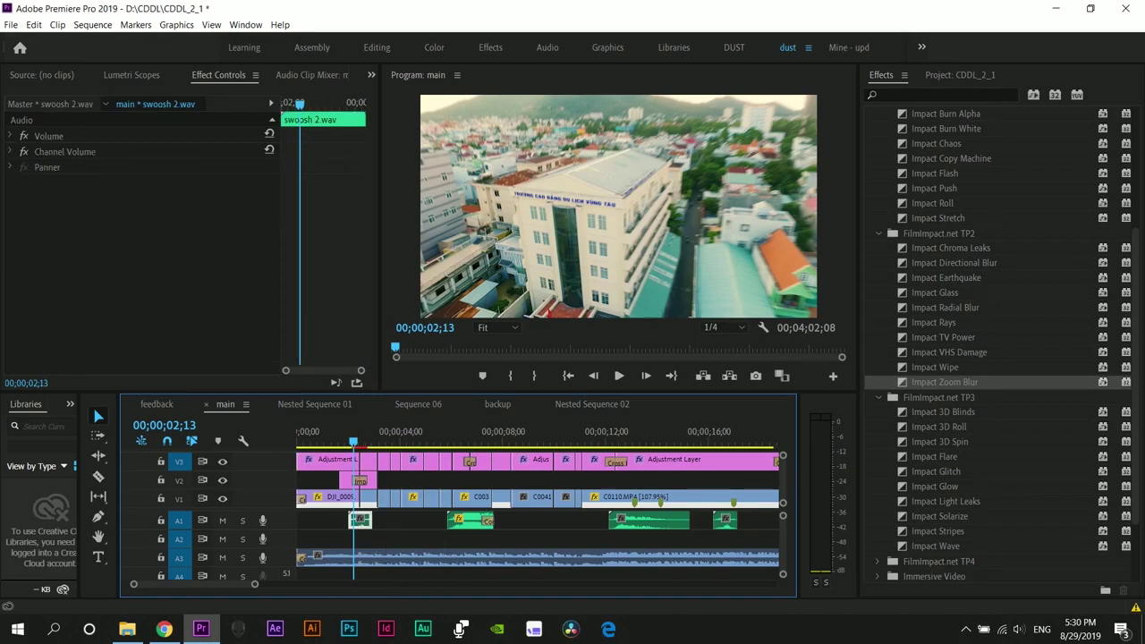
pyautogui.hotkey('ctrl', 's')
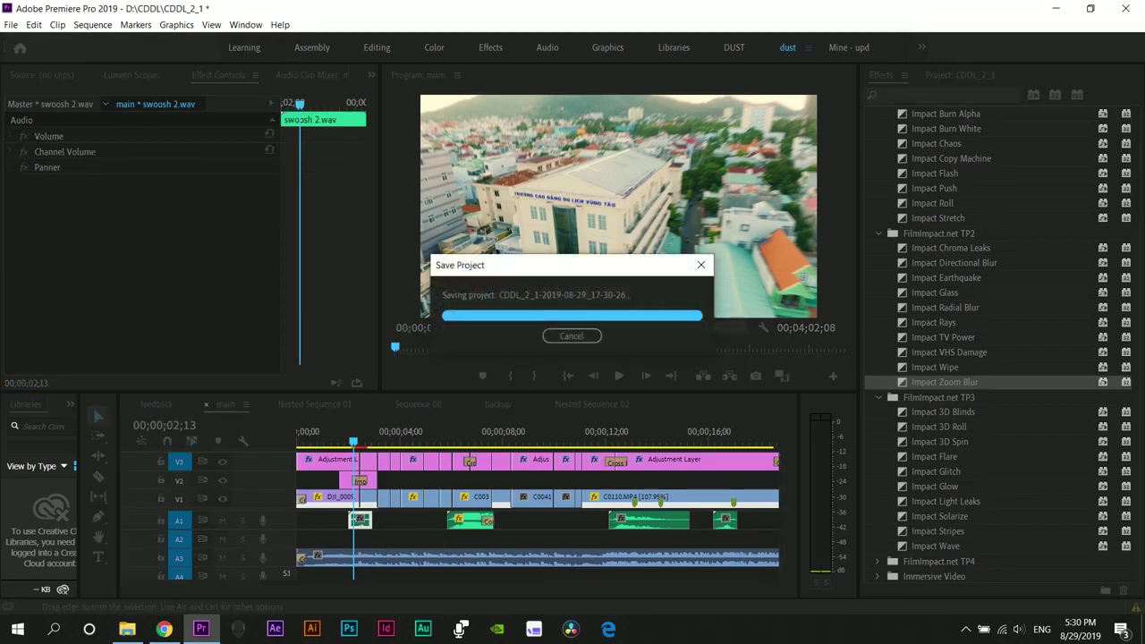
pyautogui.doubleClick(358, 521)
pyautogui.press('space')
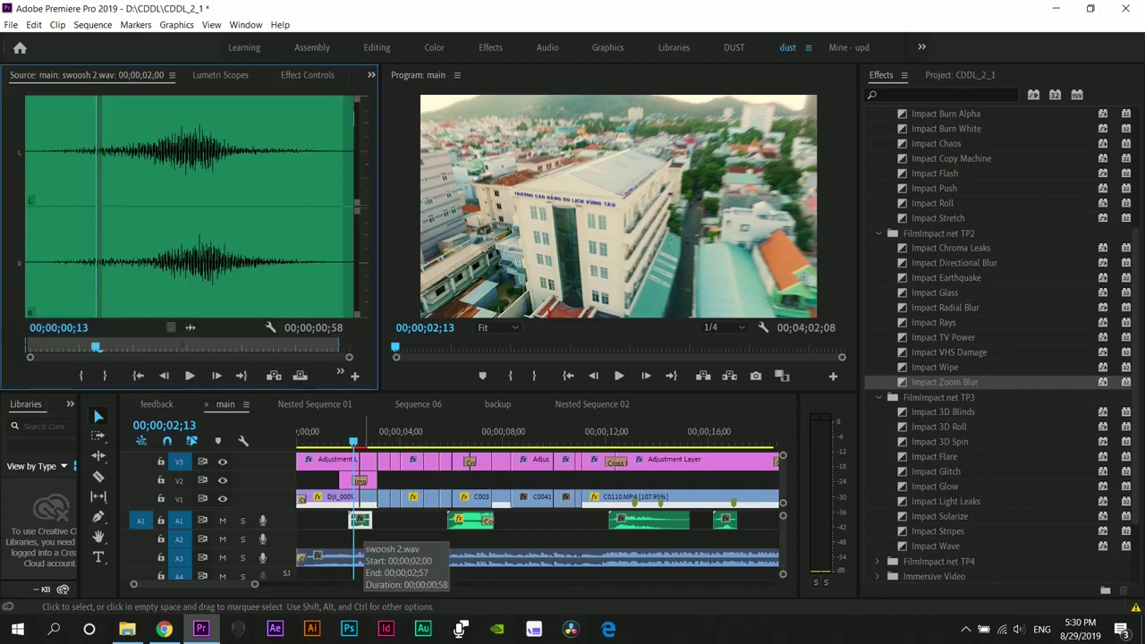
pyautogui.press('space')
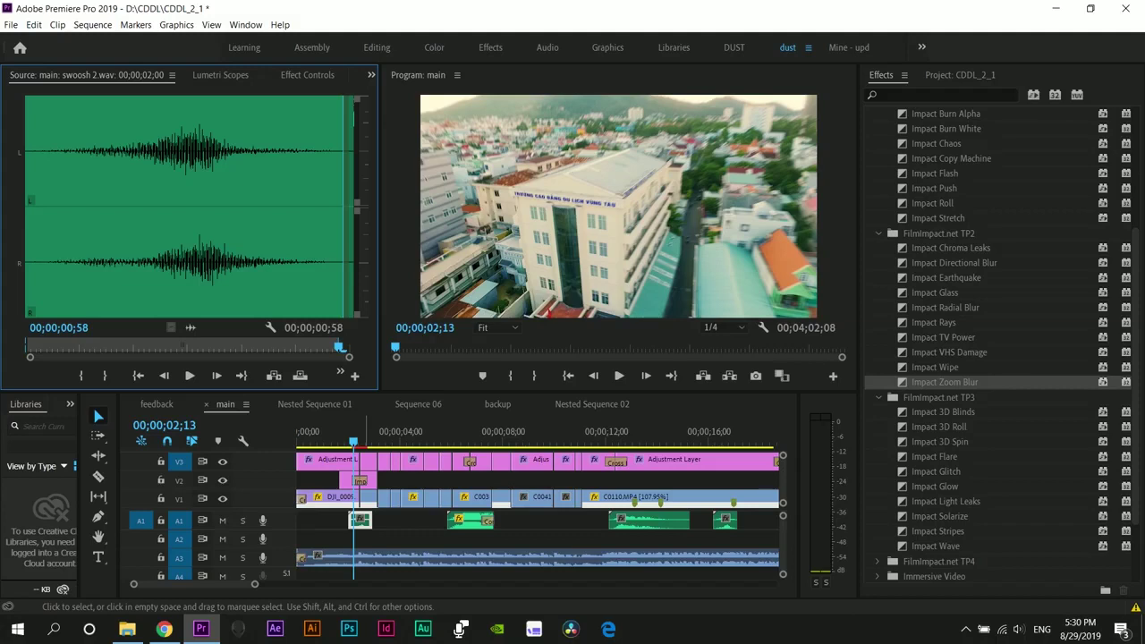
pyautogui.press('space')
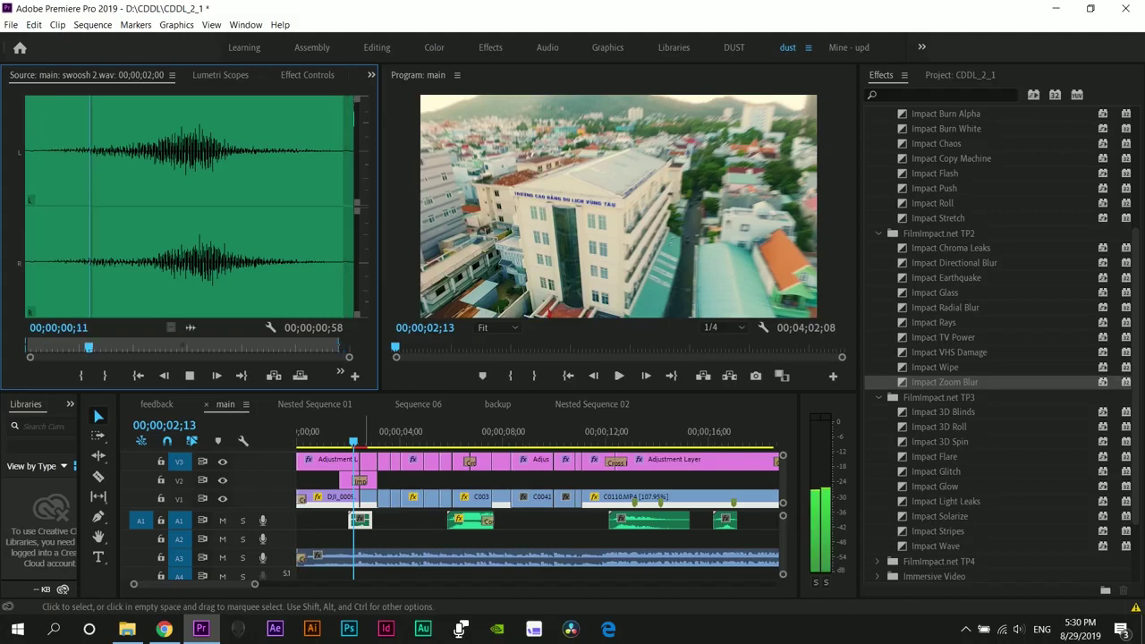
# Play the sequence from 00;00;06;05, mute the music track A3, and move the playhead back to 00;00;06;20.
pyautogui.click(454, 432)
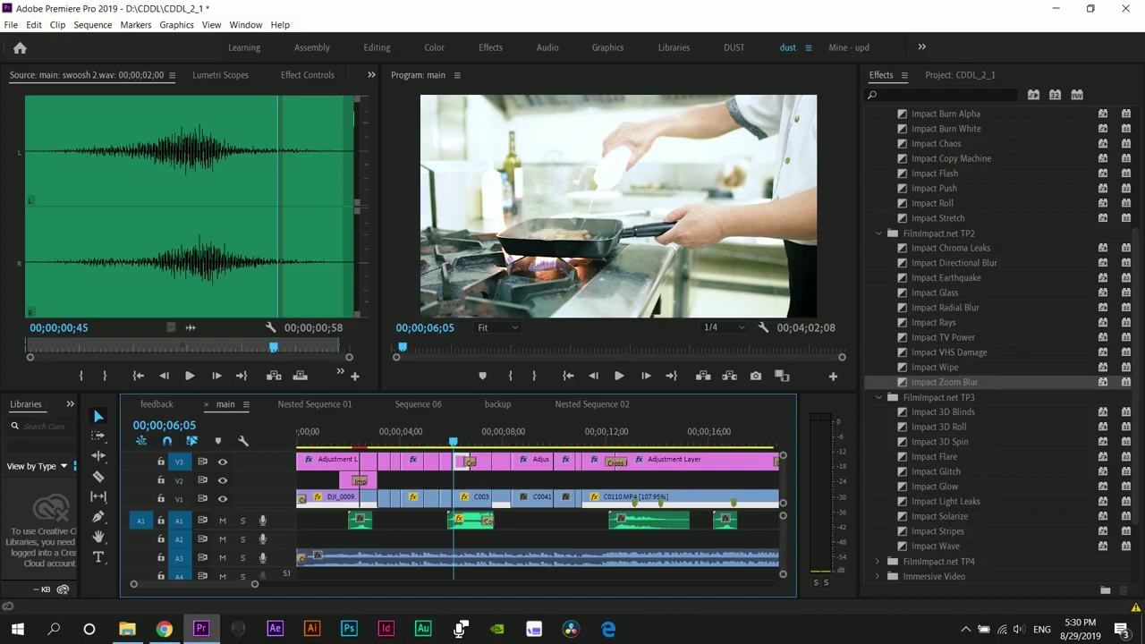
pyautogui.press('space')
pyautogui.press('space')
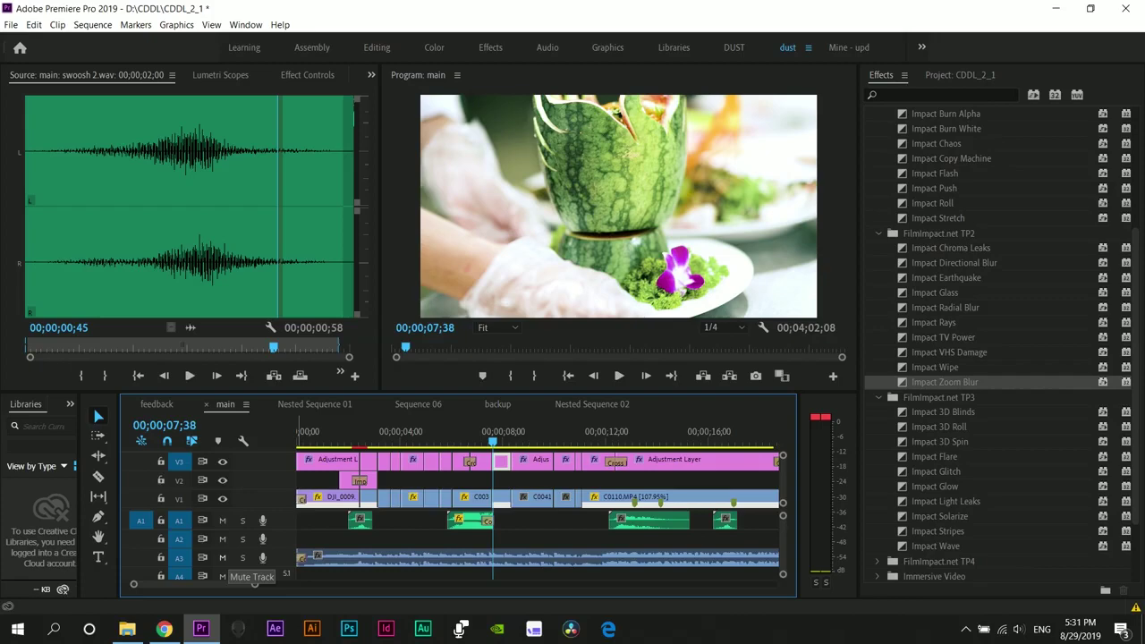
pyautogui.press('space')
pyautogui.click(222, 557)
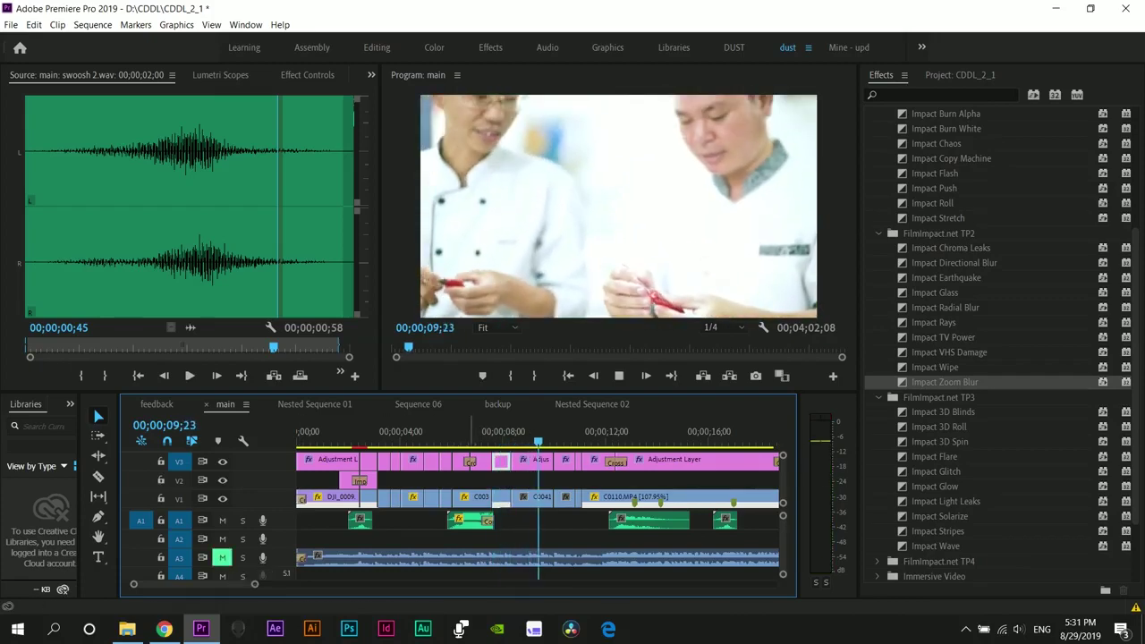
pyautogui.click(459, 435)
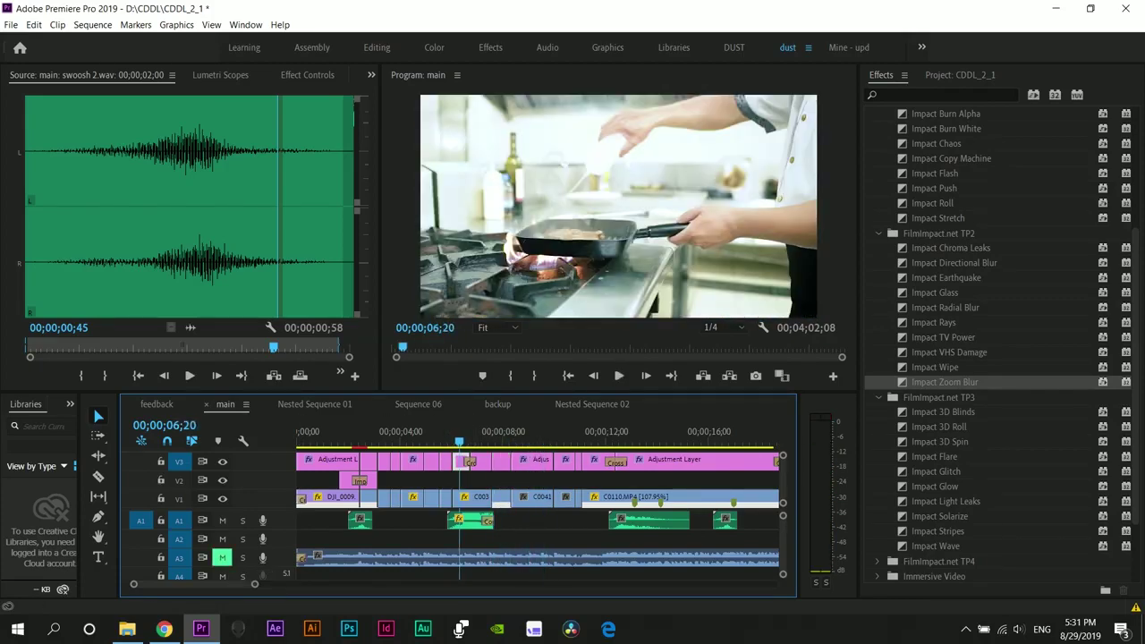
# Play the sequence from 00;00;06;20 through the whip into the hotel reception shot, pausing at 00;00;12;49.
pyautogui.press('space')
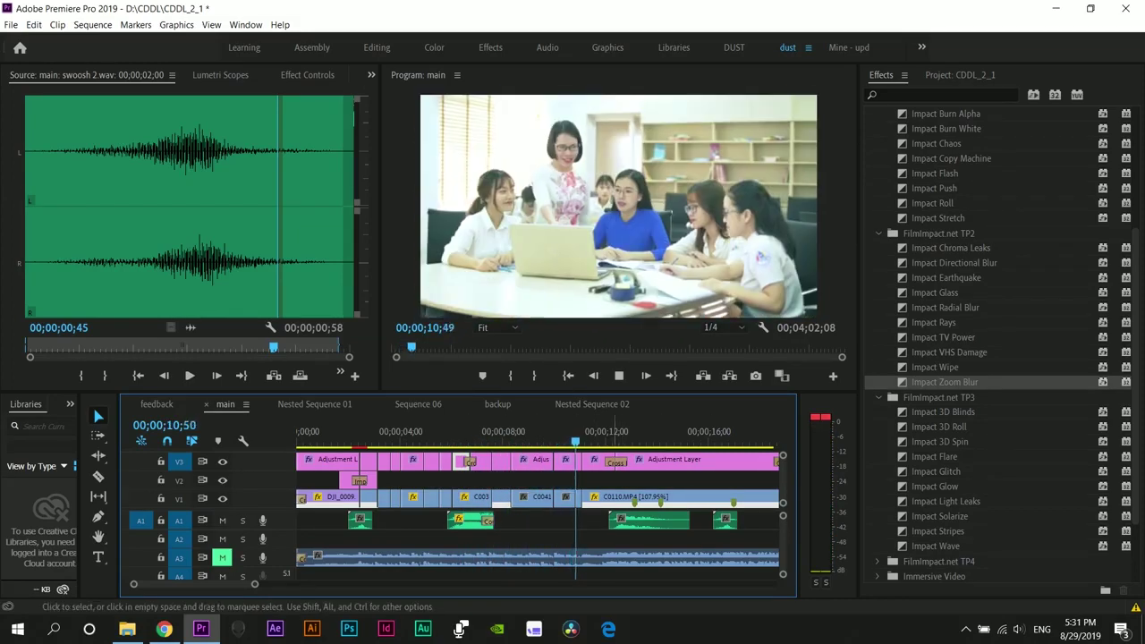
pyautogui.press('space')
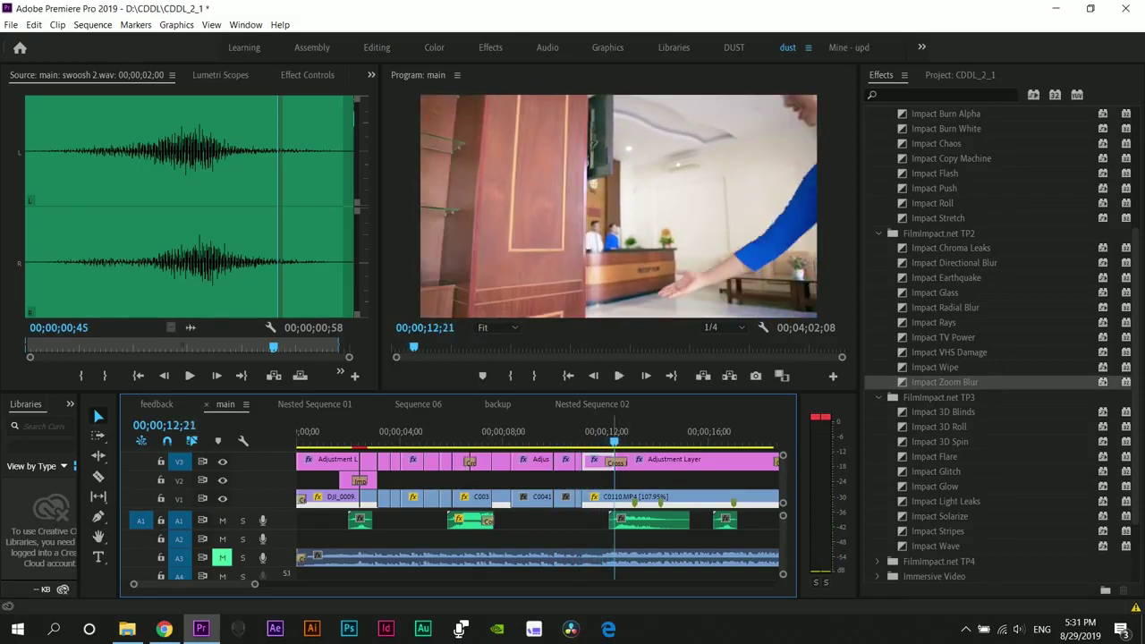
pyautogui.press('space')
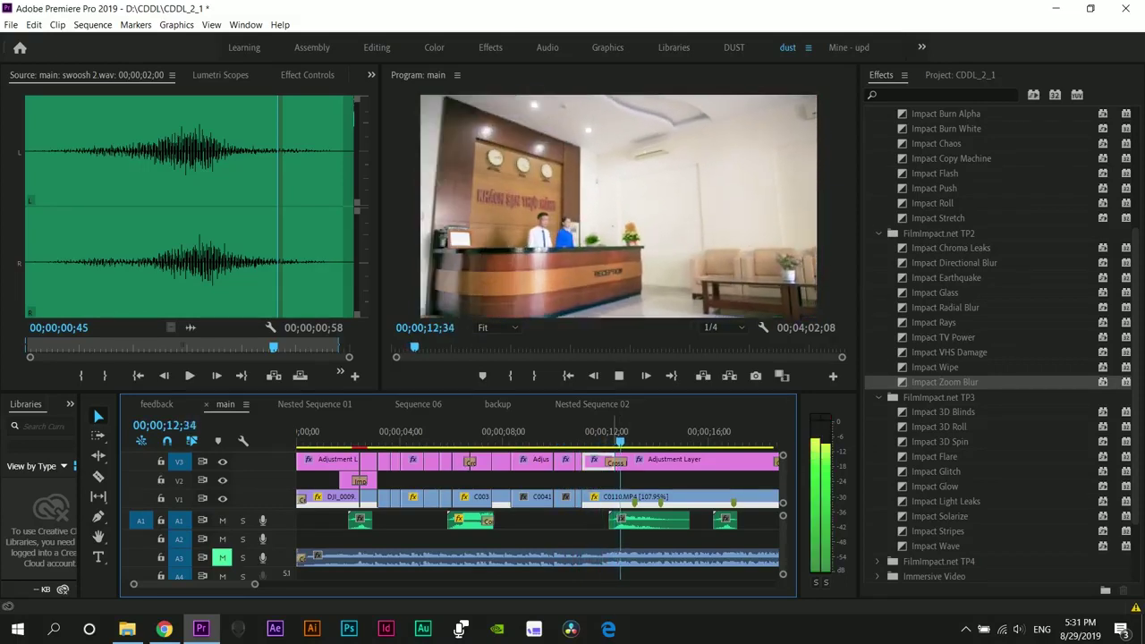
pyautogui.press('space')
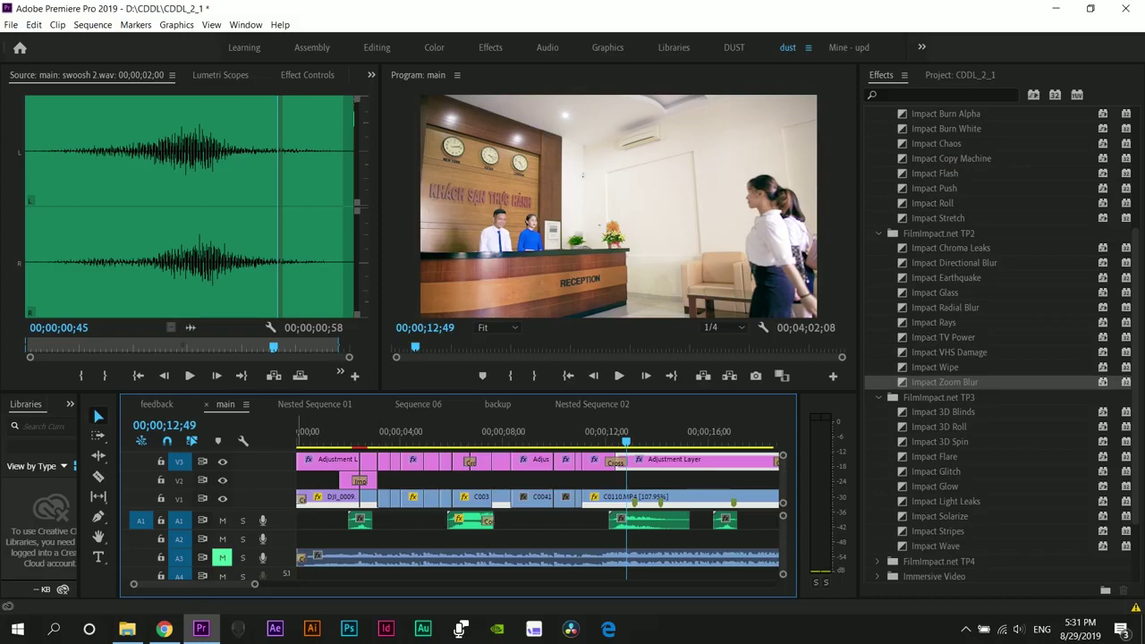
# Expand track V1 to show the clips' speed ramp graphs and step the playhead back to 00;00;12;17.
pyautogui.doubleClick(261, 499)
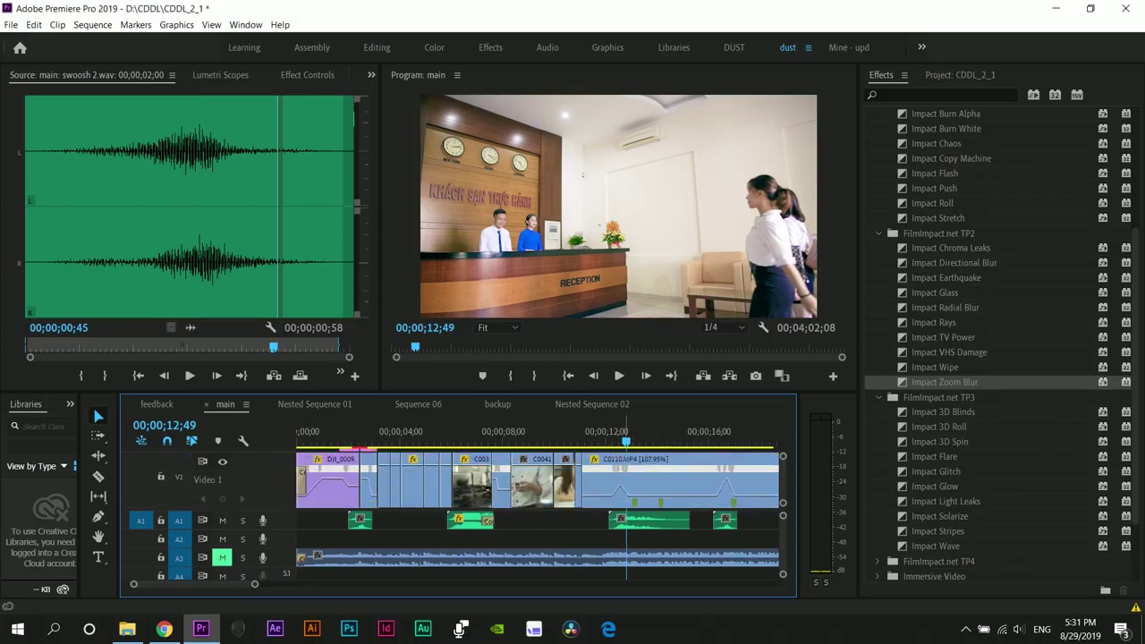
pyautogui.press('Left')
pyautogui.press('Left')
pyautogui.press('Left')
pyautogui.press('Left')
pyautogui.press('Left')
pyautogui.press('Left')
pyautogui.press('Left')
pyautogui.press('Left')
pyautogui.press('Left')
pyautogui.press('Left')
pyautogui.press('Left')
pyautogui.press('Left')
pyautogui.press('Left')
pyautogui.press('Left')
pyautogui.press('Left')
pyautogui.press('Left')
pyautogui.press('Left')
pyautogui.press('Left')
pyautogui.press('Left')
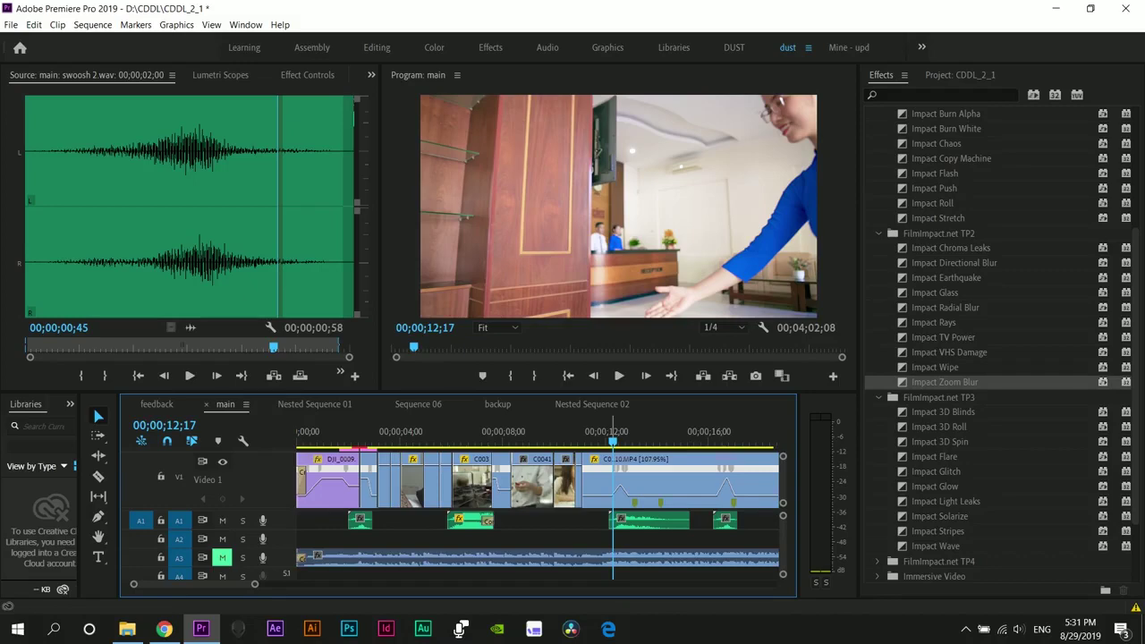
# Play the reception shot's speed ramp and the following clips with more of the timeline in view, stopping at 00;00;37;29.
pyautogui.press('space')
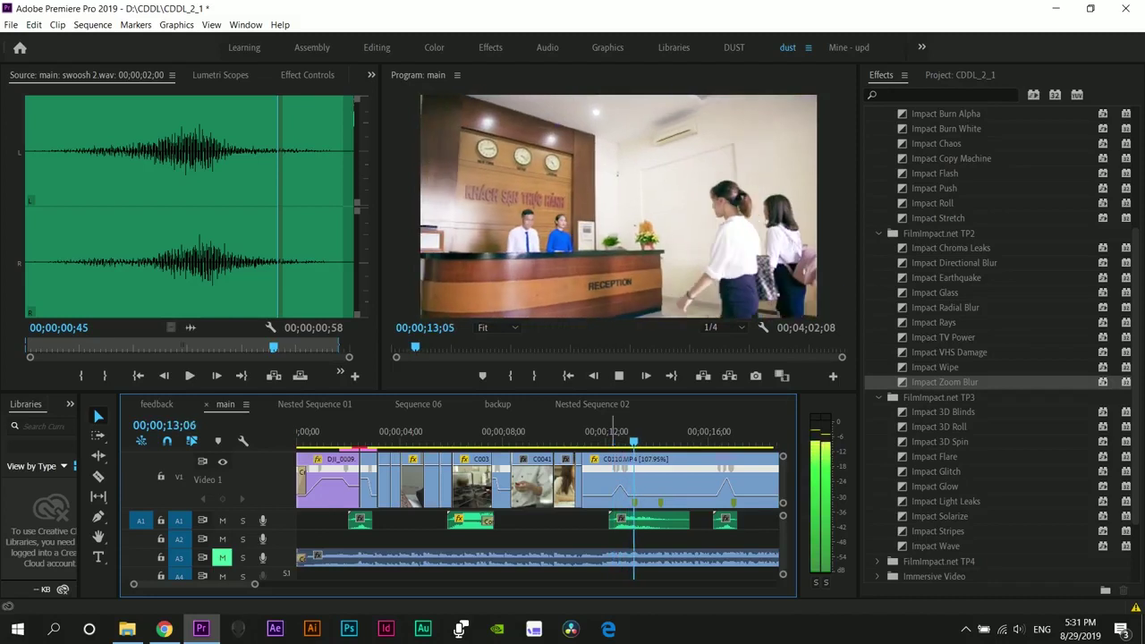
pyautogui.press('space')
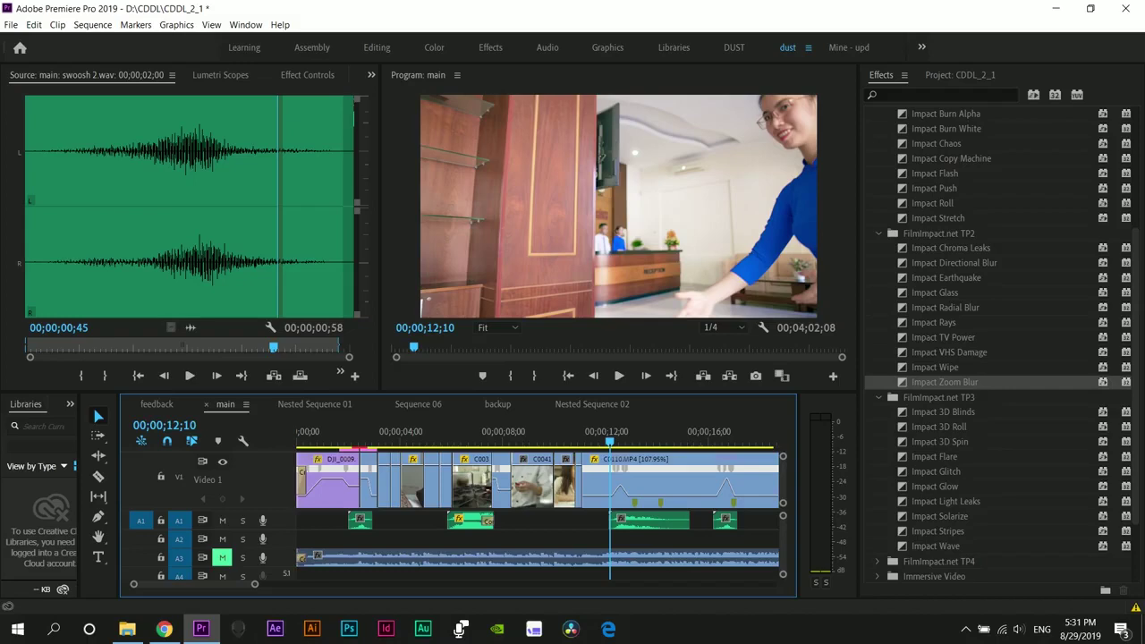
pyautogui.press('space')
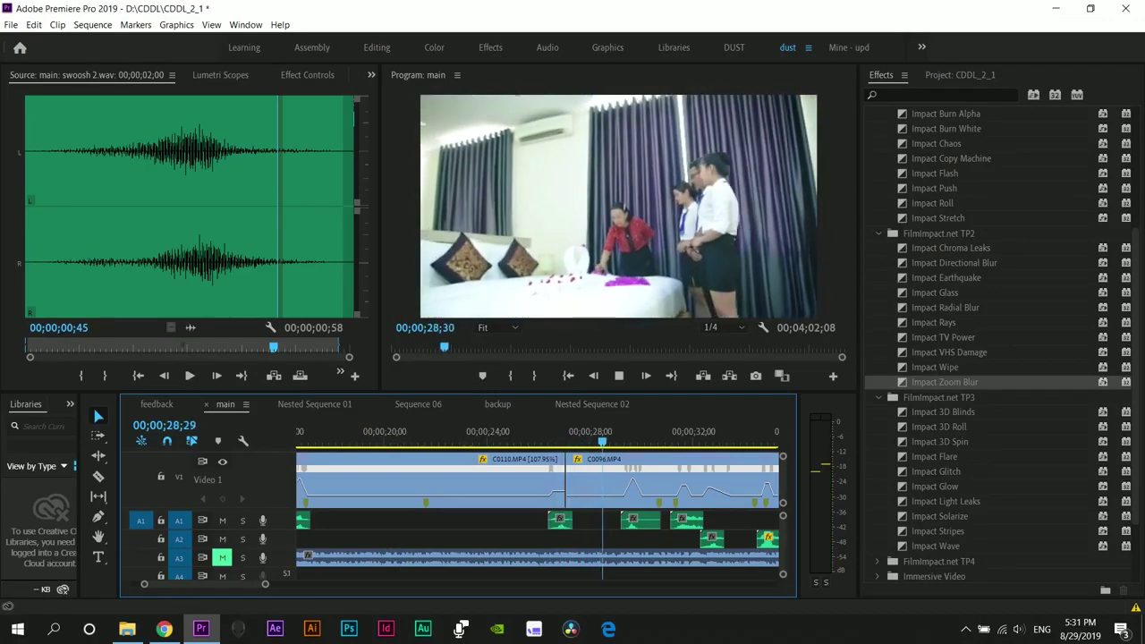
pyautogui.press('-')
pyautogui.press('-')
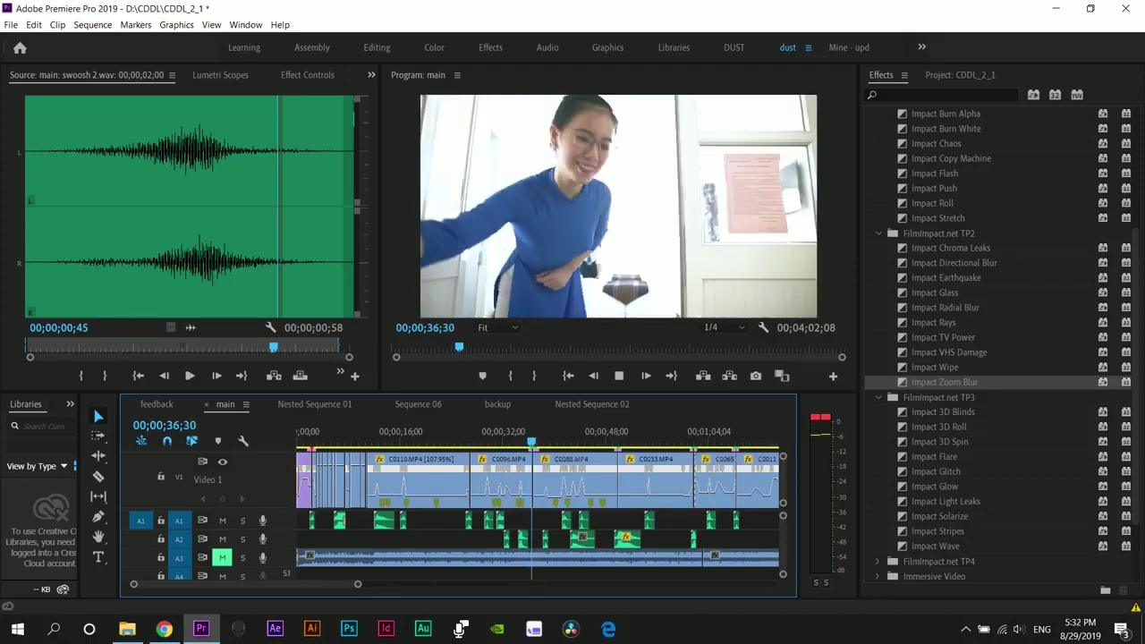
pyautogui.press('space')
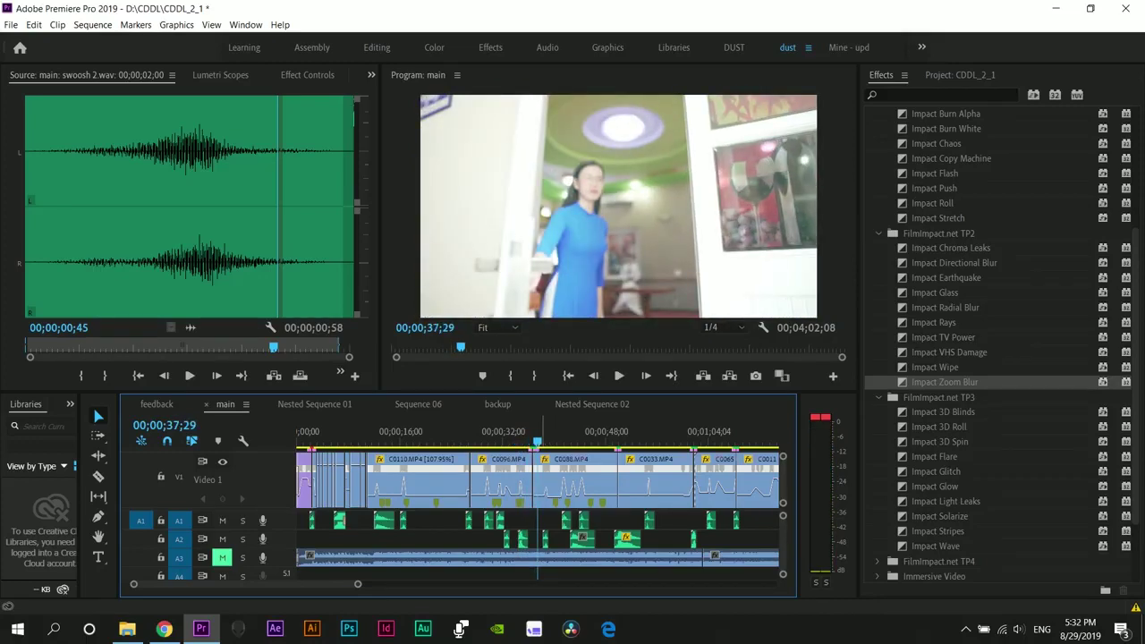
# Step the playhead back to 00;00;36;27, just before the cut between C0096.MP4 and C0088.MP4, with the timeline magnified there.
pyautogui.press('Left')
pyautogui.press('Left')
pyautogui.press('Left')
pyautogui.press('Left')
pyautogui.press('Left')
pyautogui.press('Left')
pyautogui.press('Left')
pyautogui.press('Left')
pyautogui.press('Left')
pyautogui.press('Left')
pyautogui.press('Left')
pyautogui.press('Left')
pyautogui.press('Left')
pyautogui.press('Left')
pyautogui.press('Left')
pyautogui.press('Left')
pyautogui.press('Left')
pyautogui.press('Left')
pyautogui.press('Left')
pyautogui.press('Left')
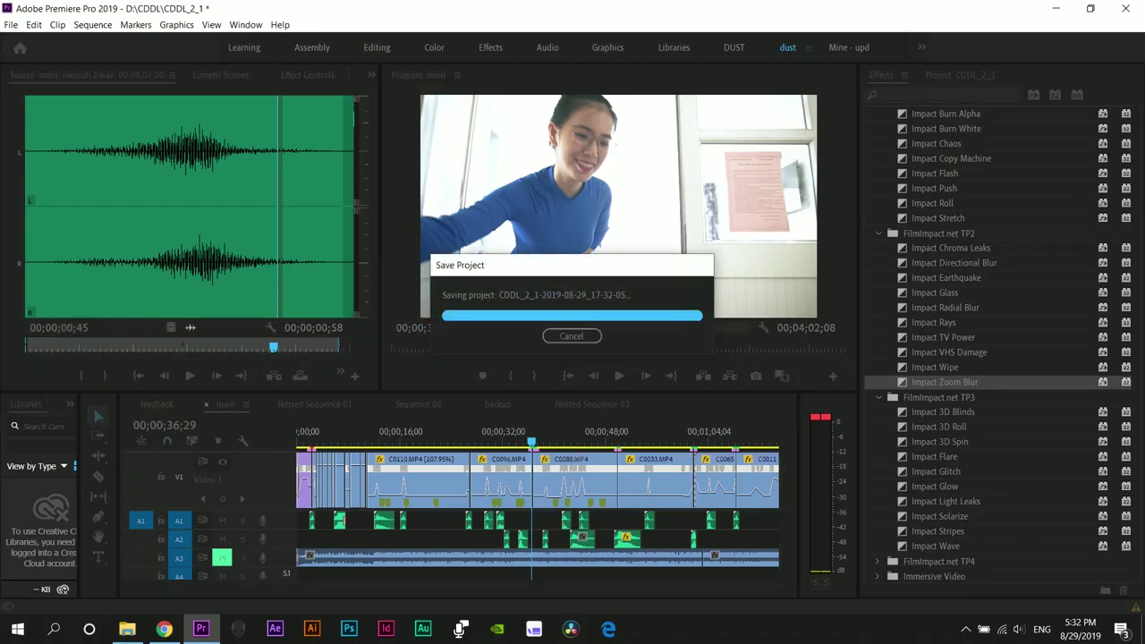
pyautogui.press('=')
pyautogui.press('Left')
pyautogui.press('Left')
pyautogui.press('=')
pyautogui.press('=')
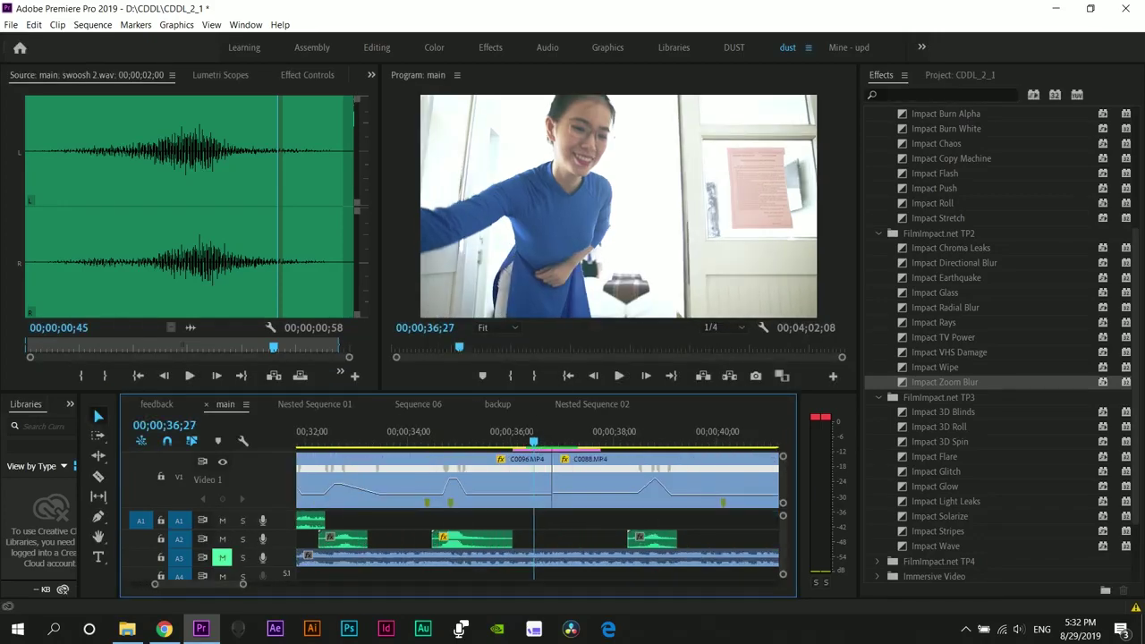
# Enlarge the timeline area to show tracks V2 and V3, and place the playhead at 00;00;36;45 within the Impact Chroma Leaks transition.
pyautogui.moveTo(537, 392); pyautogui.dragTo(536, 328)
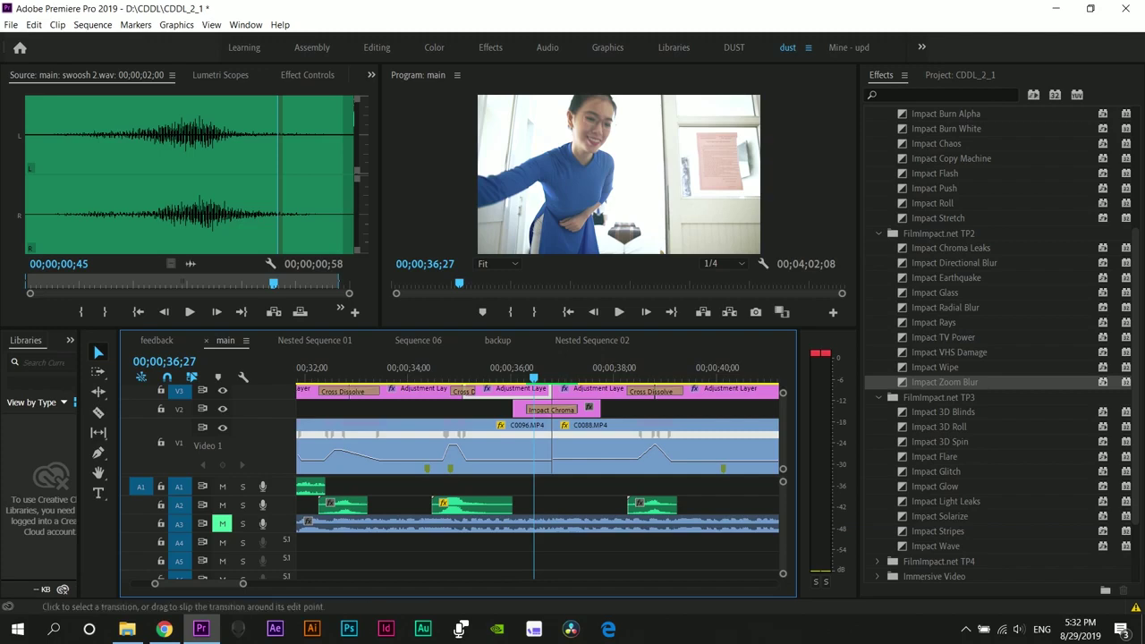
pyautogui.press('space')
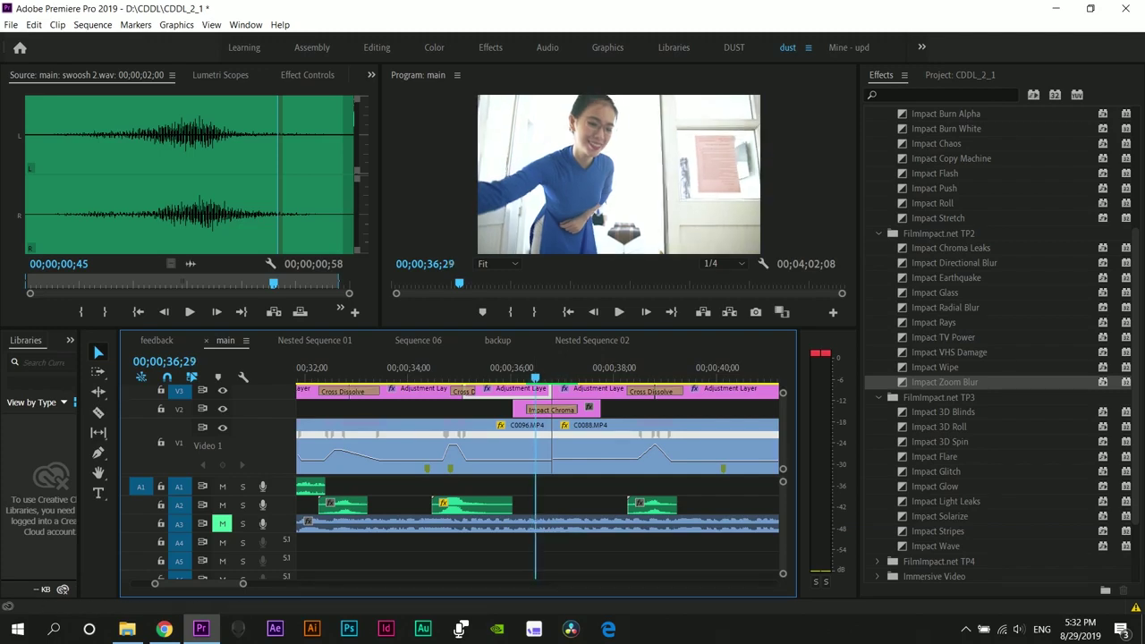
pyautogui.press('space')
pyautogui.press('Left')
pyautogui.press('Left')
pyautogui.press('Left')
pyautogui.press('Left')
pyautogui.press('Left')
pyautogui.press('Left')
pyautogui.press('Left')
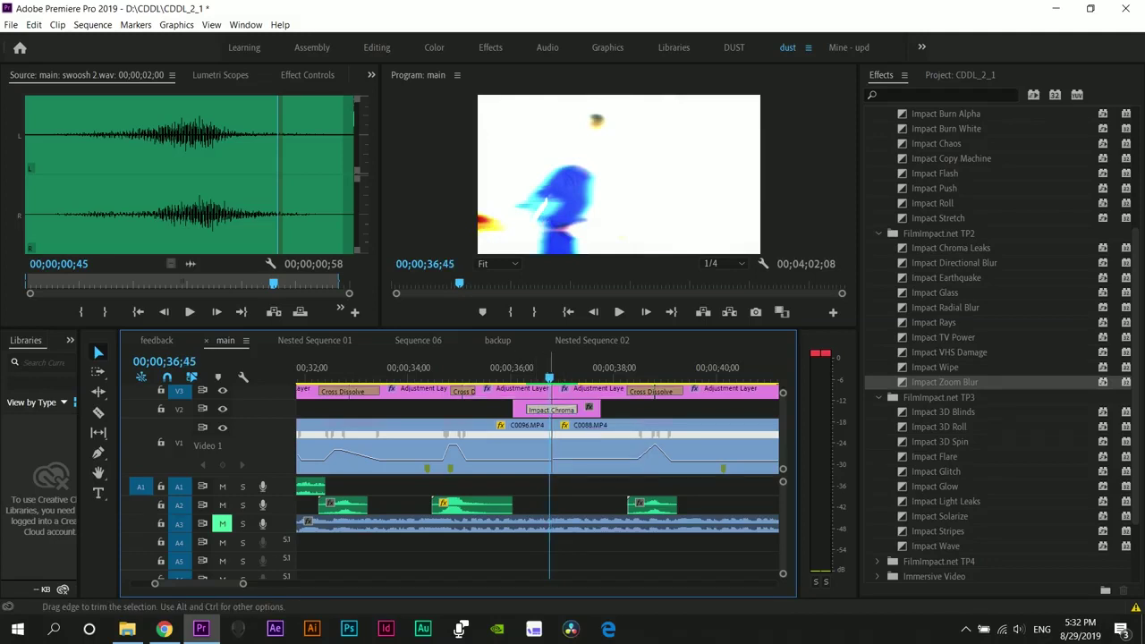
# Open the settings of the Impact Chroma Leaks transition on V2 and set its Leak Angle to 268°.
pyautogui.click(307, 75)
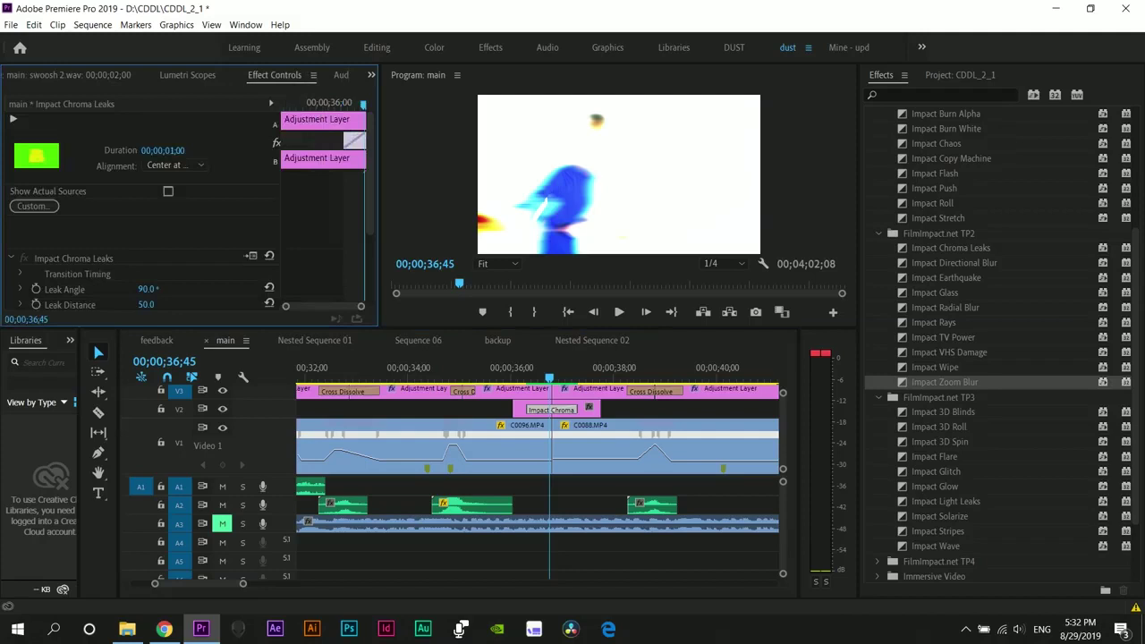
pyautogui.scroll(-3, 143, 205)
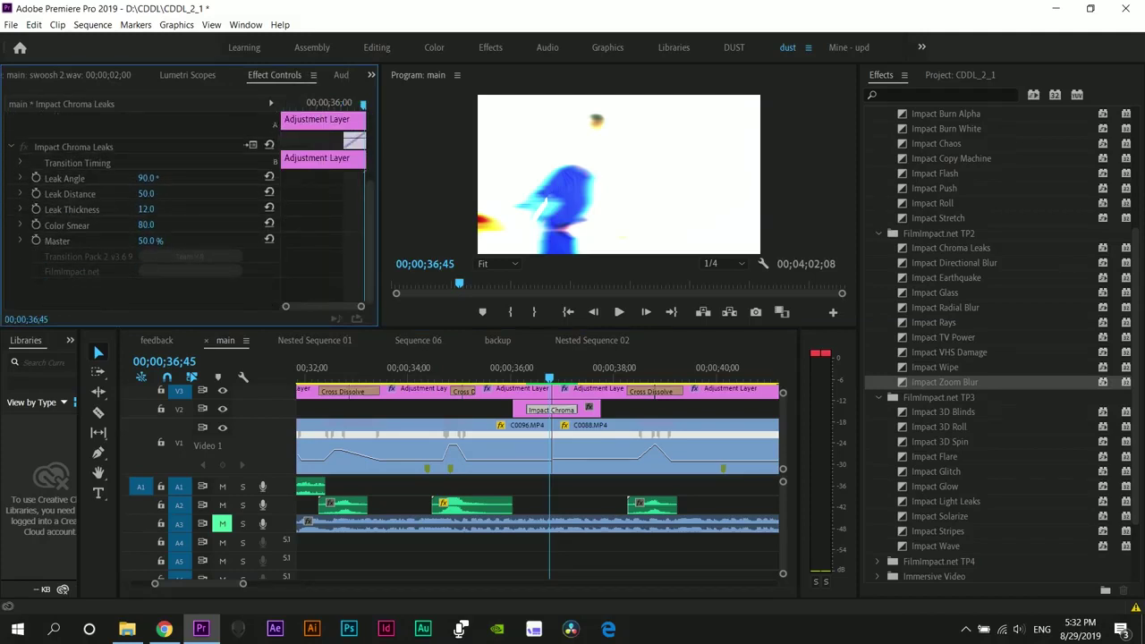
pyautogui.moveTo(146, 178); pyautogui.dragTo(305, 178)
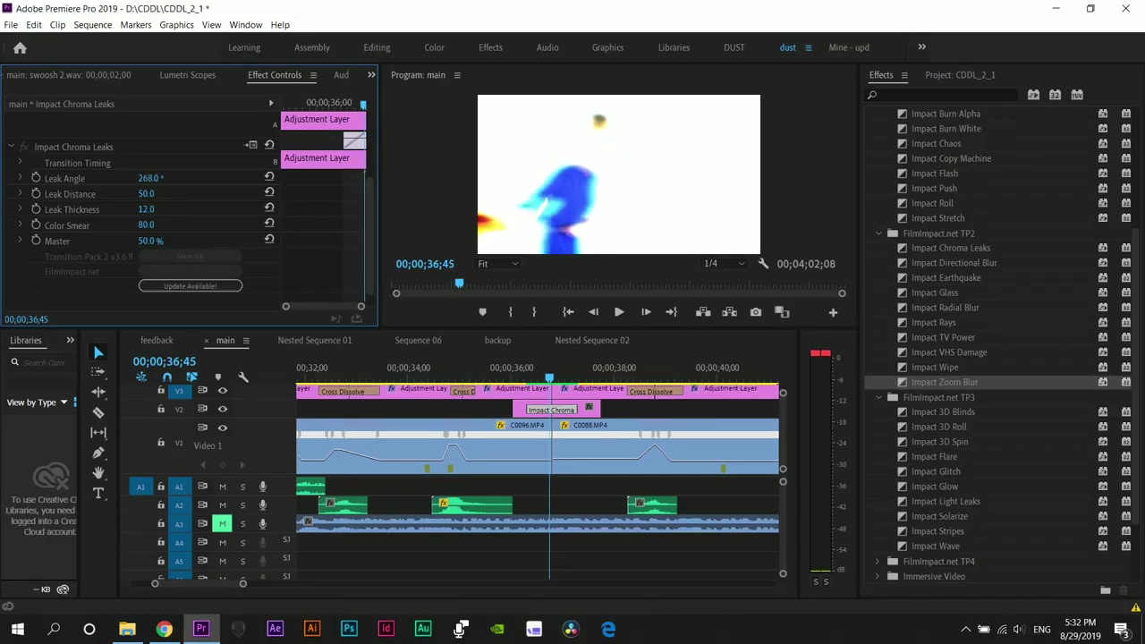
# Select both V2 adjustment layers joined by Impact Chroma Leaks and mark the selection as the In to Out range.
pyautogui.moveTo(592, 370); pyautogui.dragTo(549, 369)
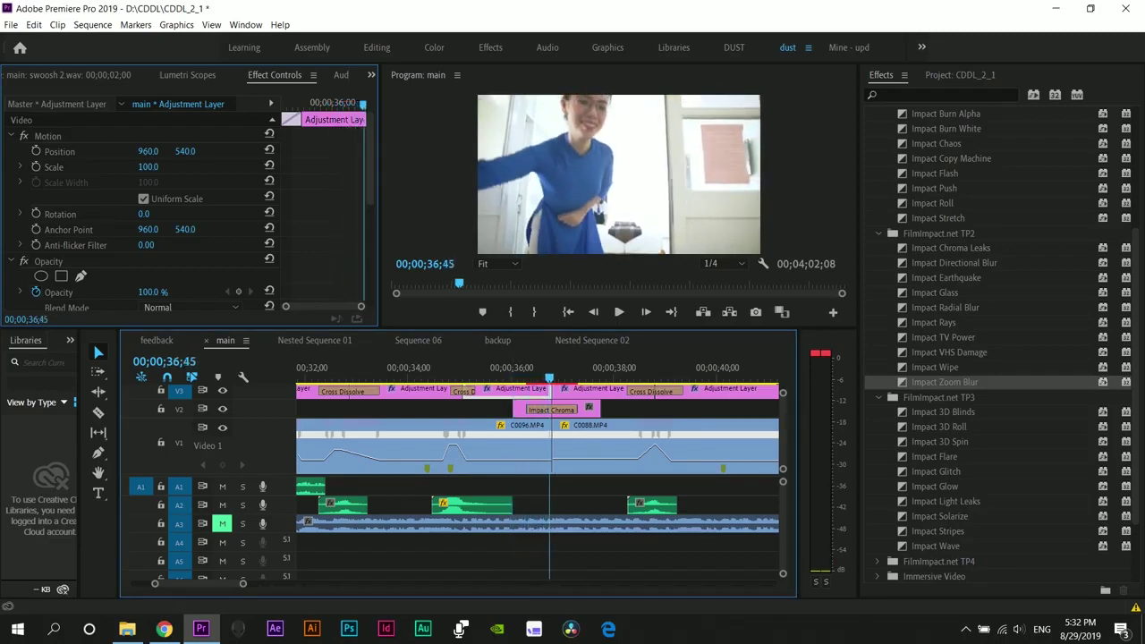
pyautogui.moveTo(630, 410); pyautogui.dragTo(518, 384)
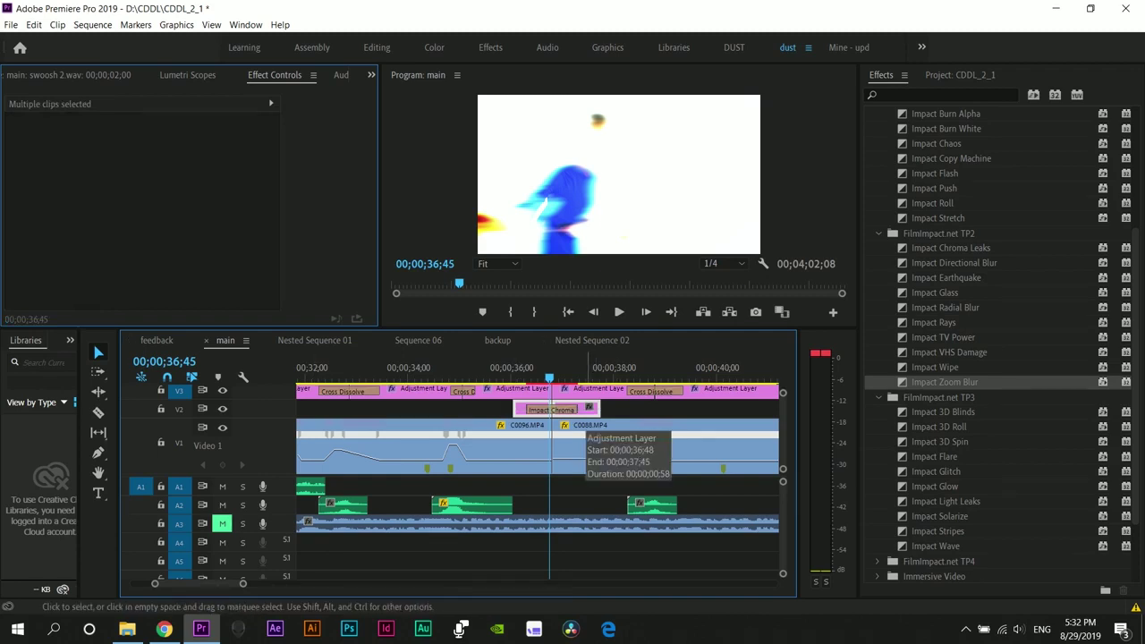
pyautogui.press('/')
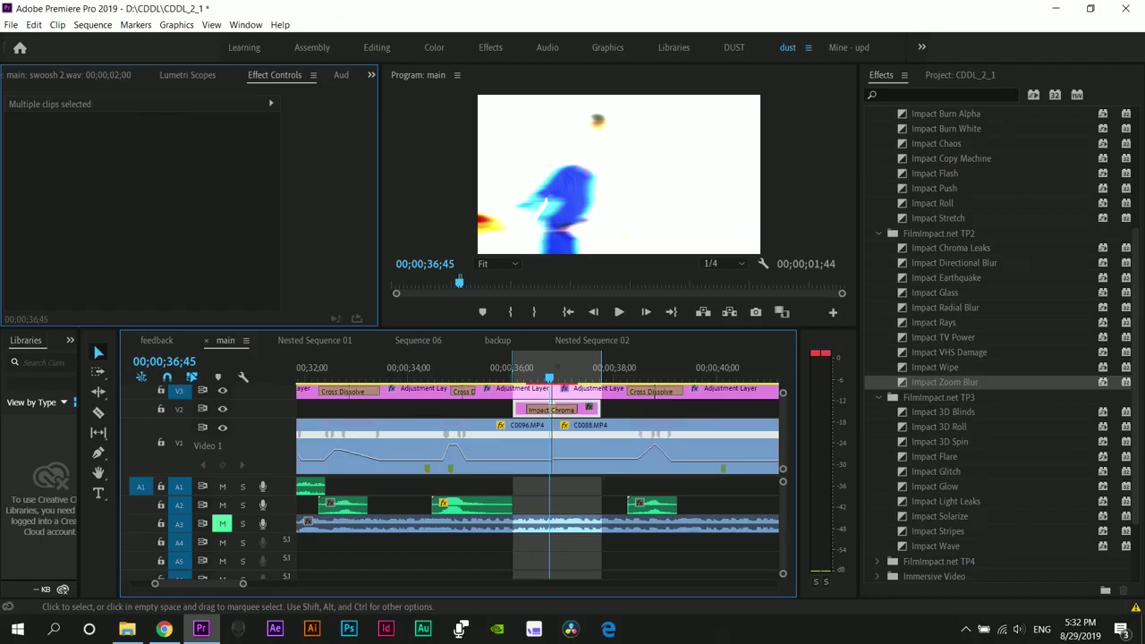
# Look up the key assigned to Mark Selection in the keyboard shortcuts, then close them without changes.
pyautogui.hotkey('ctrl', 'alt', 'k')
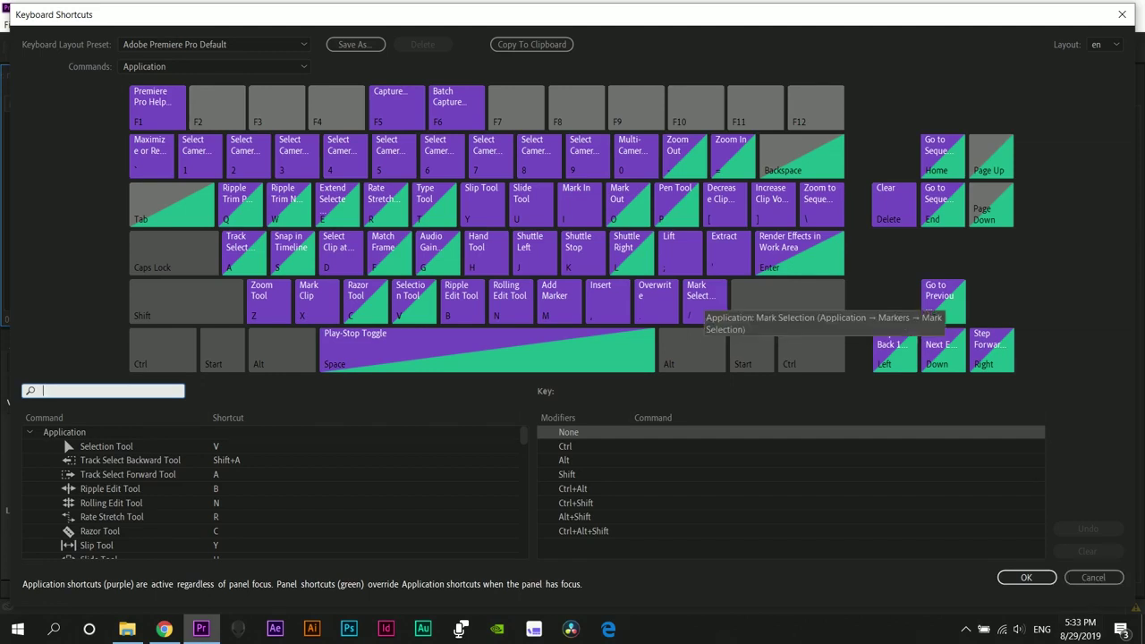
pyautogui.click(704, 304)
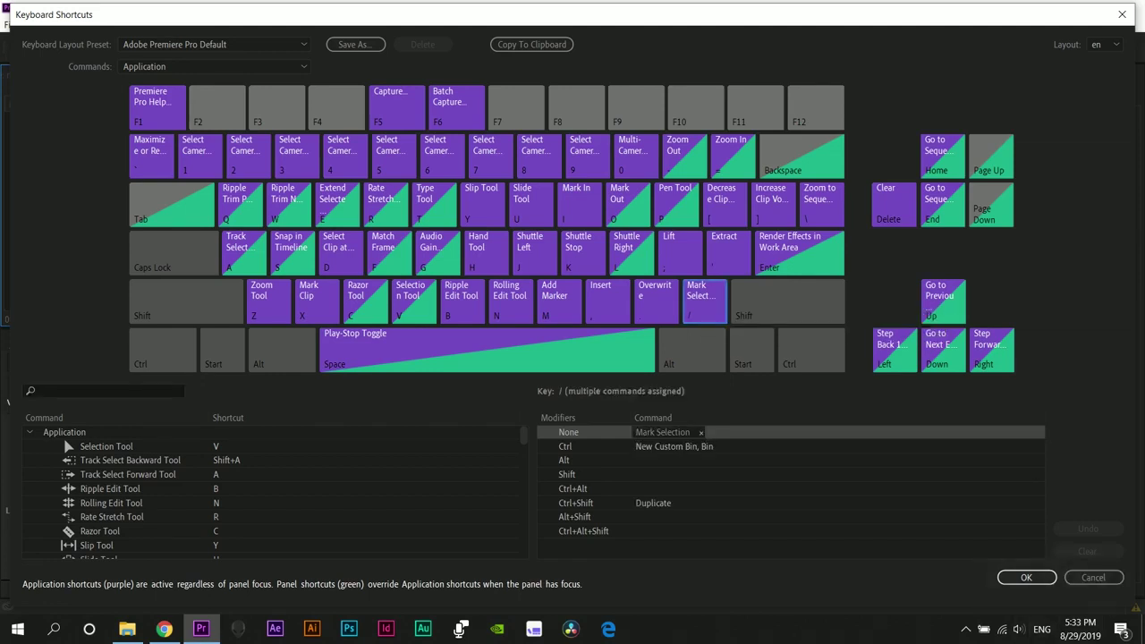
pyautogui.click(1093, 578)
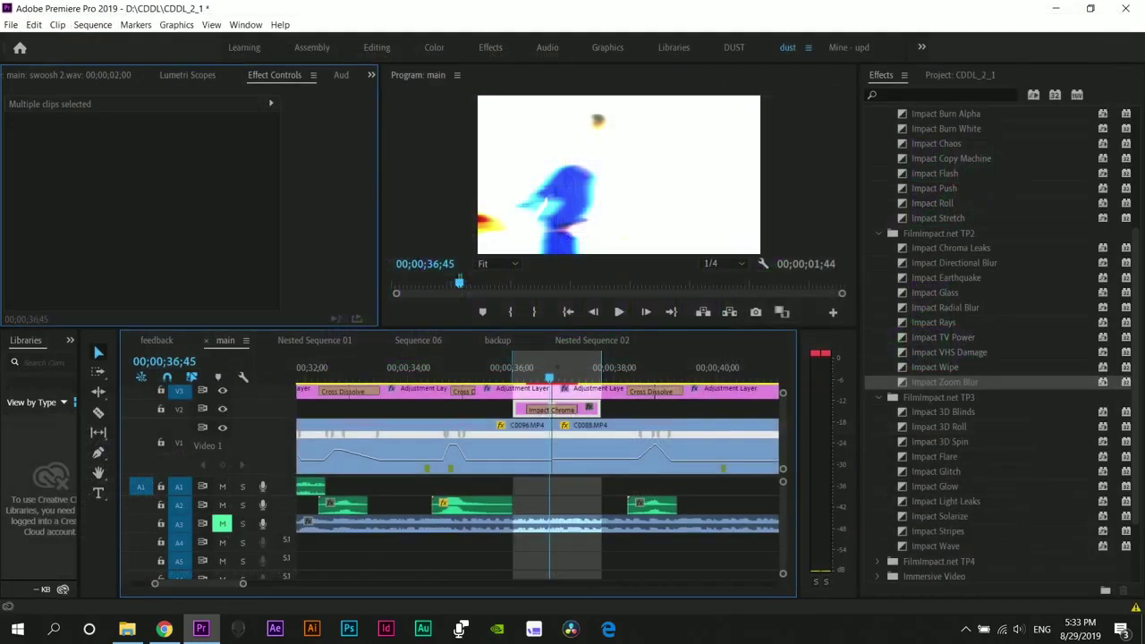
# Render the marked range around Impact Chroma Leaks and play it back to preview the transition.
pyautogui.press('Return')
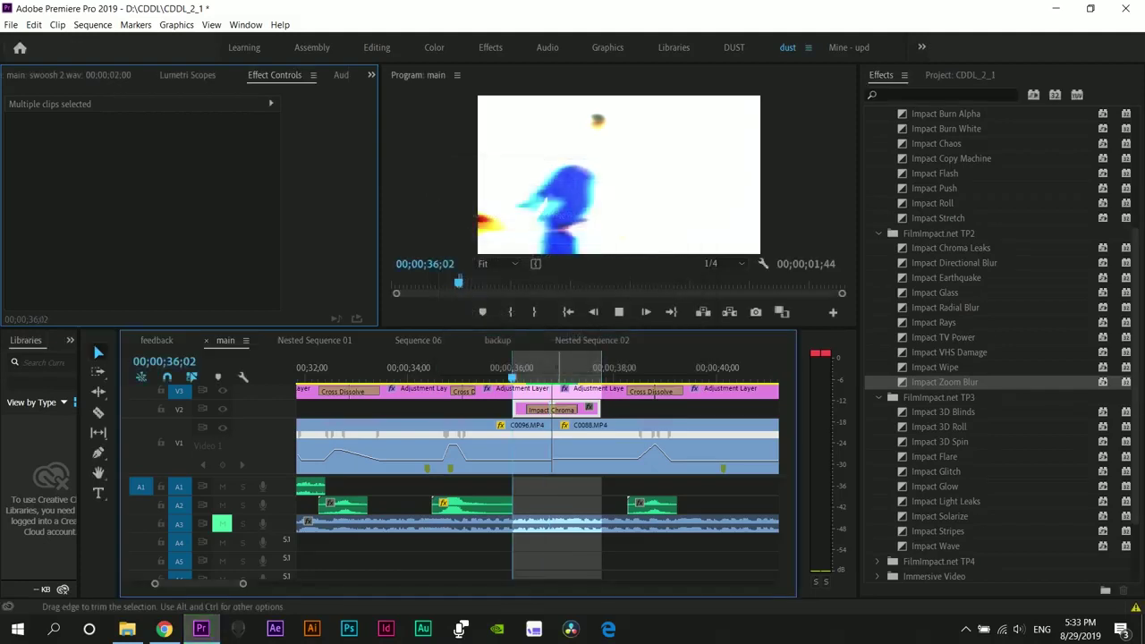
pyautogui.press('space')
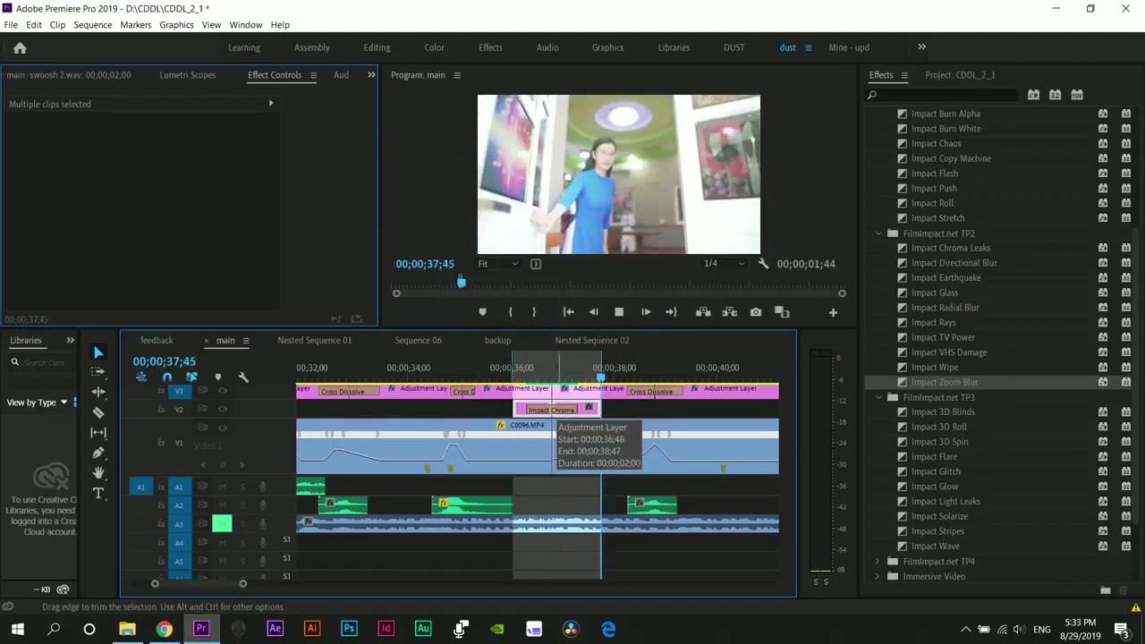
pyautogui.click(552, 411)
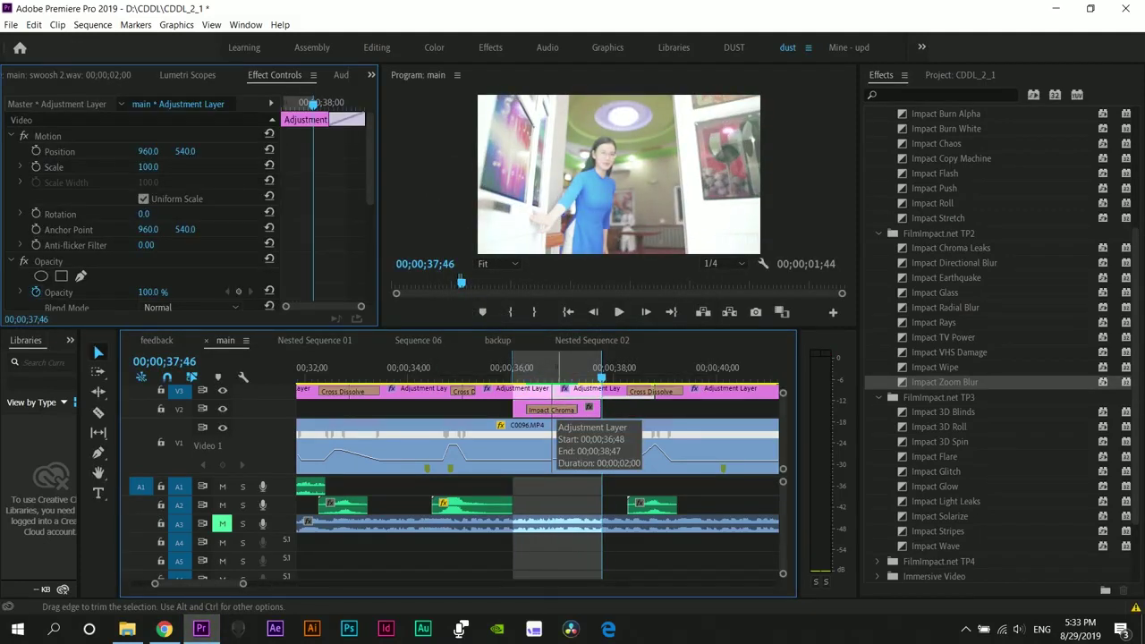
pyautogui.press('Return')
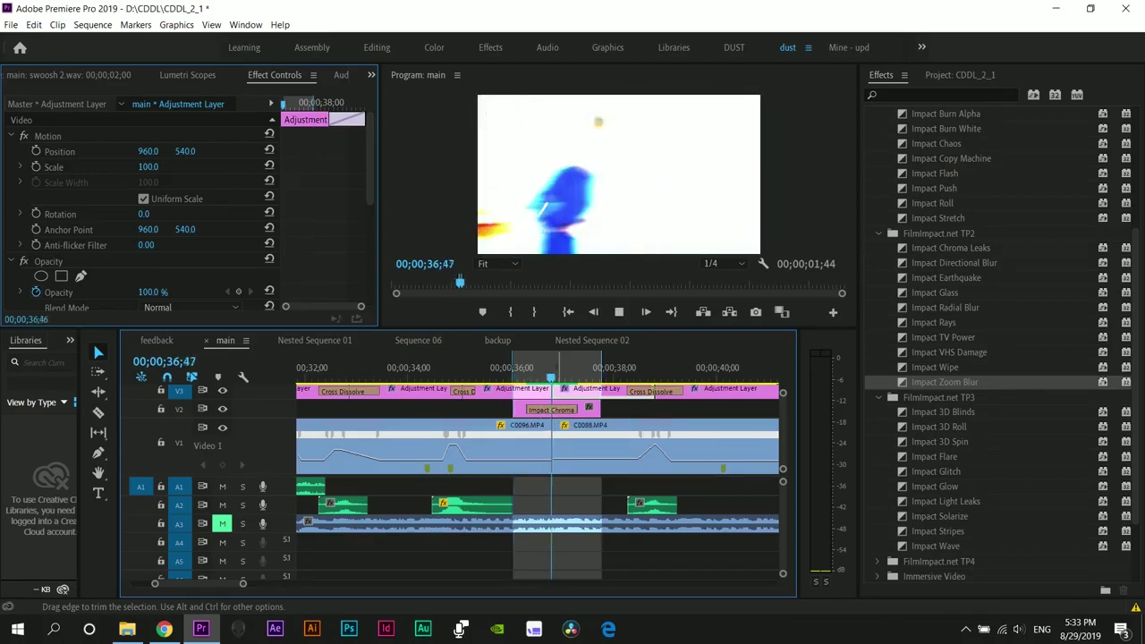
pyautogui.hotkey('ctrl', 'shift', 'space')
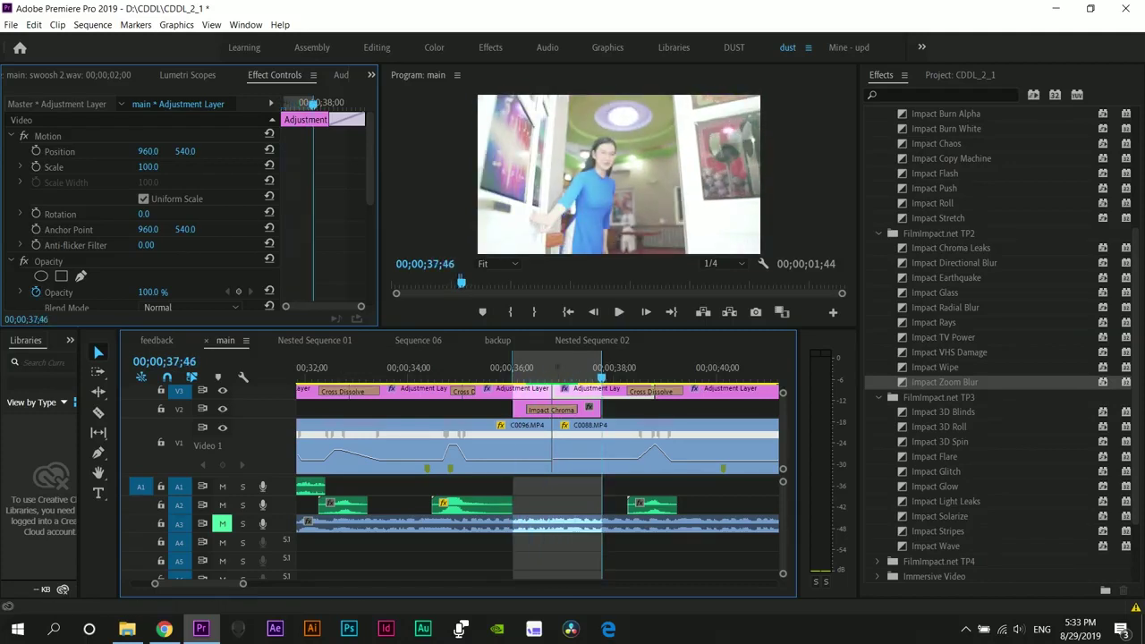
# Place the playhead at 00;00;36;39, set the Master of Impact Chroma Leaks to 20%, and preview the transition.
pyautogui.click(544, 368)
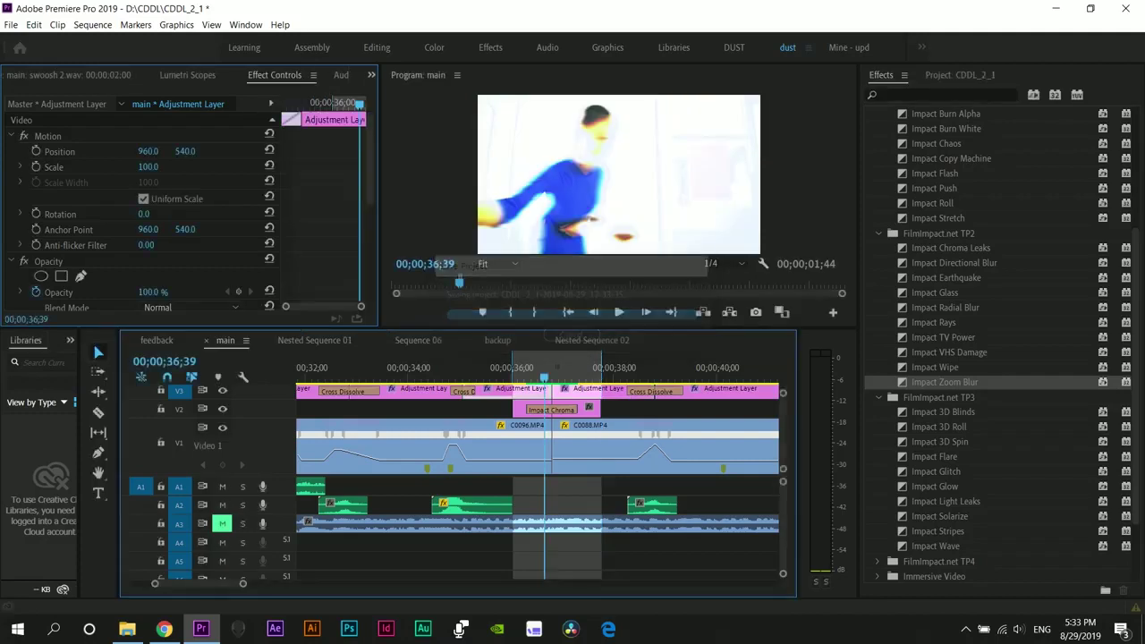
pyautogui.scroll(-2, 192, 213)
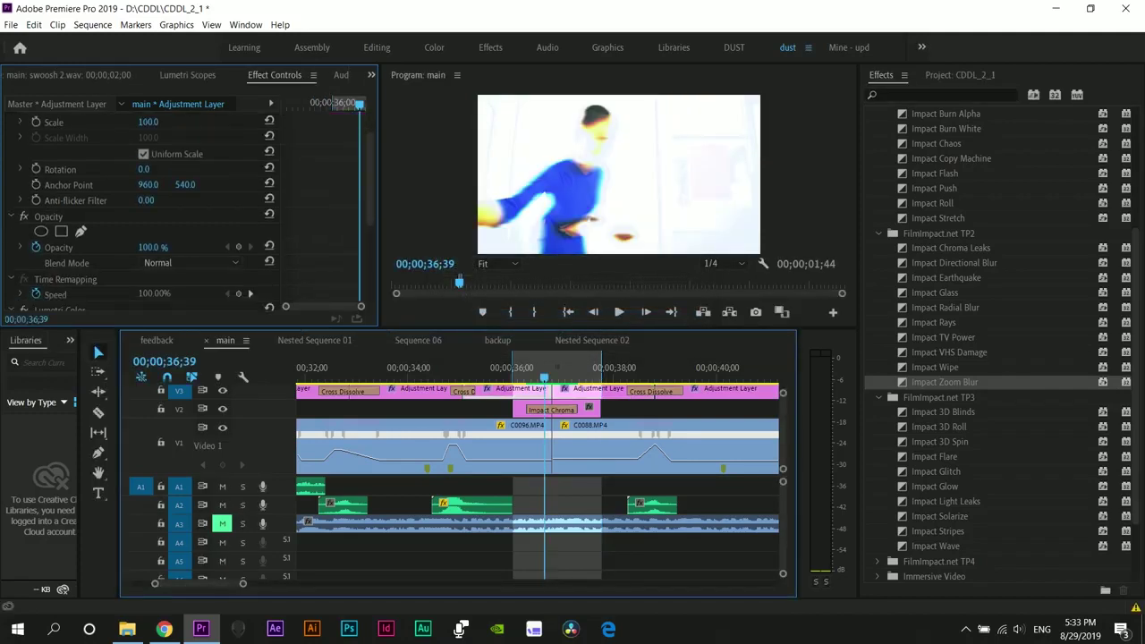
pyautogui.click(552, 409)
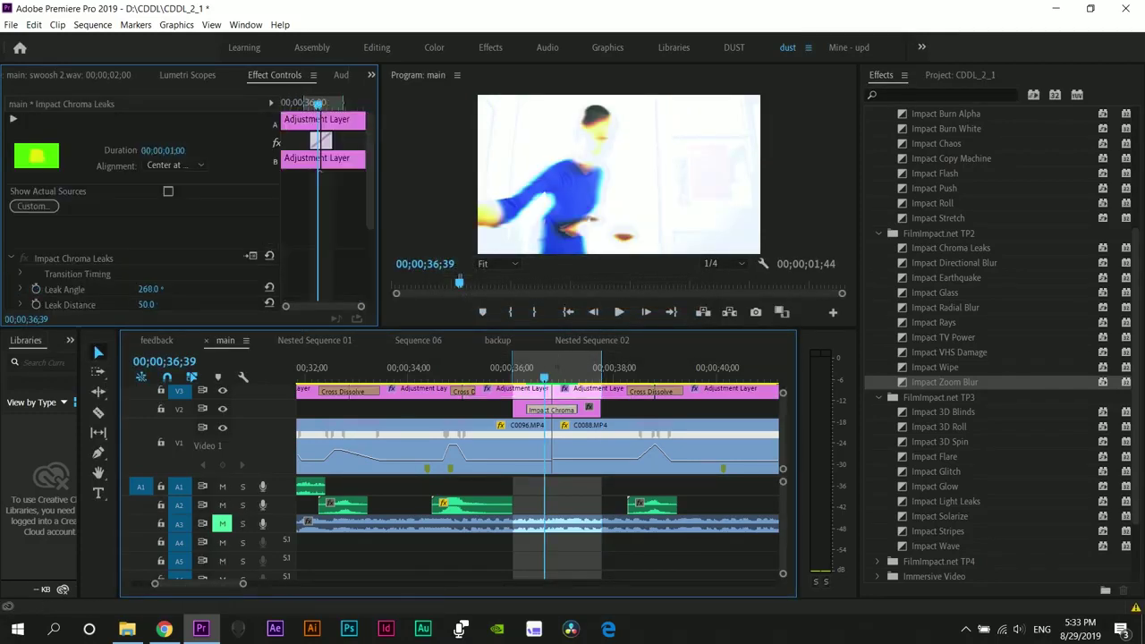
pyautogui.scroll(-3, 179, 224)
pyautogui.scroll(-2, 179, 224)
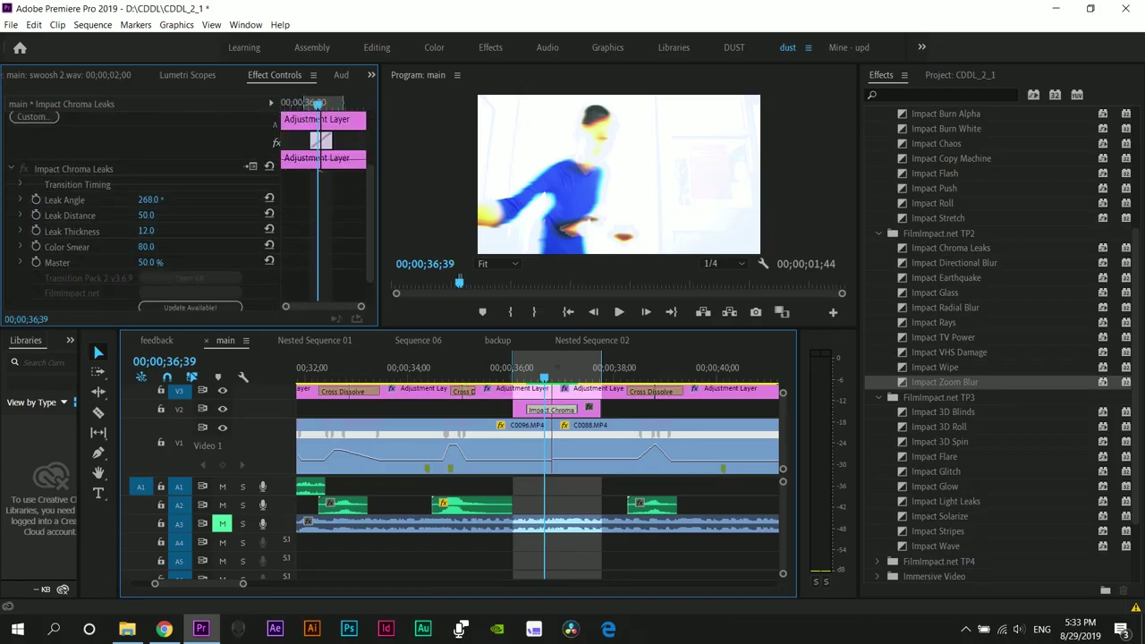
pyautogui.moveTo(146, 263); pyautogui.dragTo(117, 262)
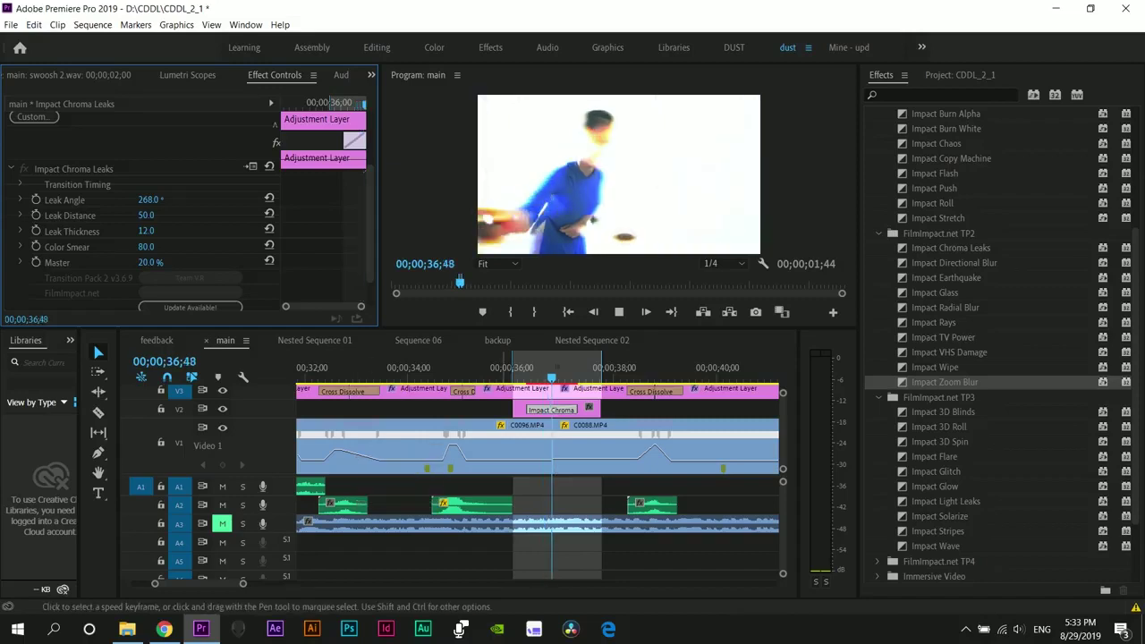
# Clear both the In and Out points around Impact Chroma Leaks in the main sequence.
pyautogui.rightClick(555, 362)
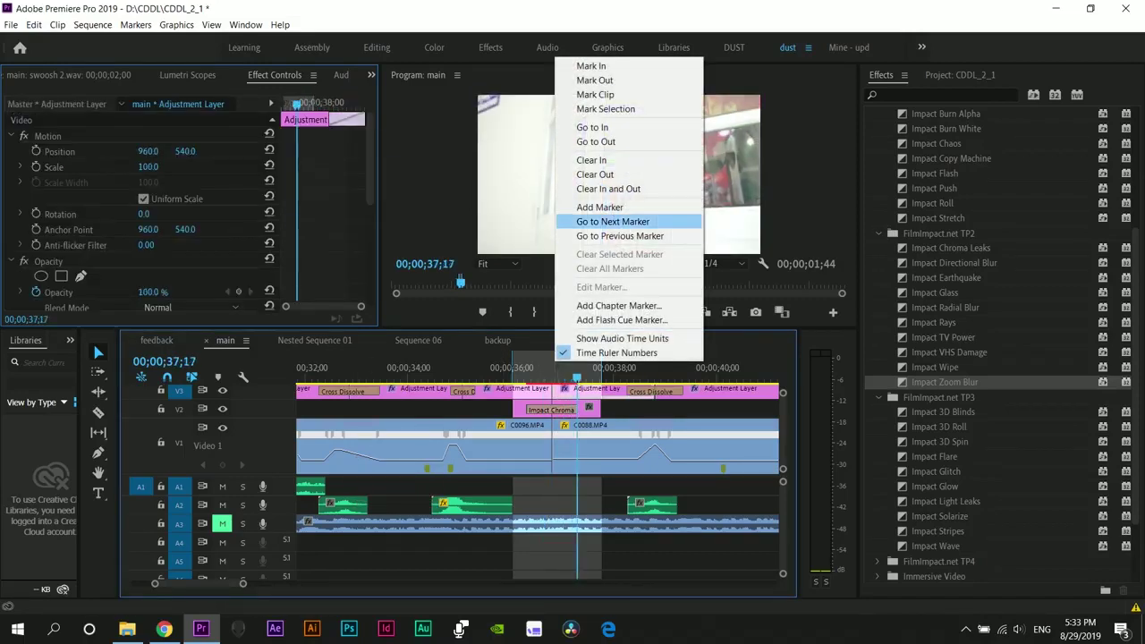
pyautogui.click(608, 189)
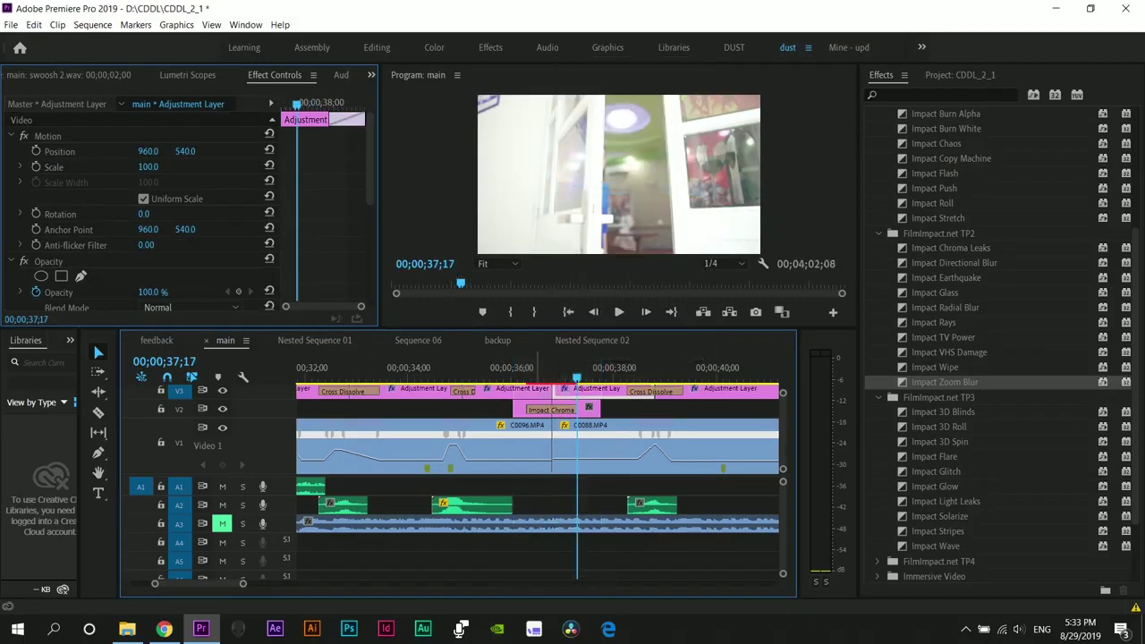
pyautogui.rightClick(537, 370)
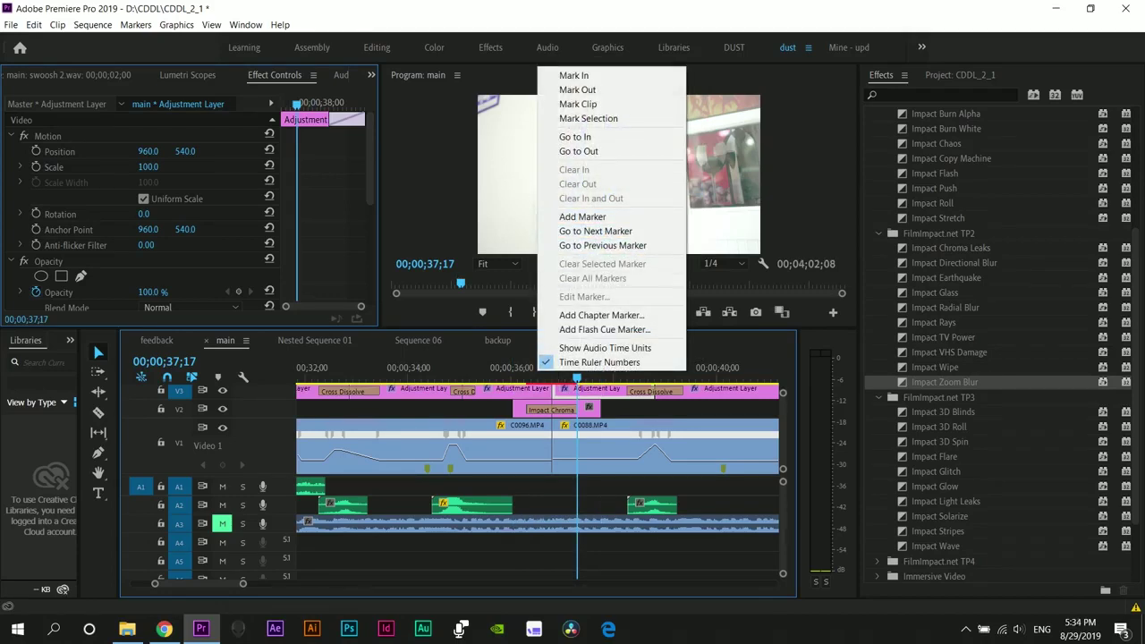
pyautogui.press('Escape')
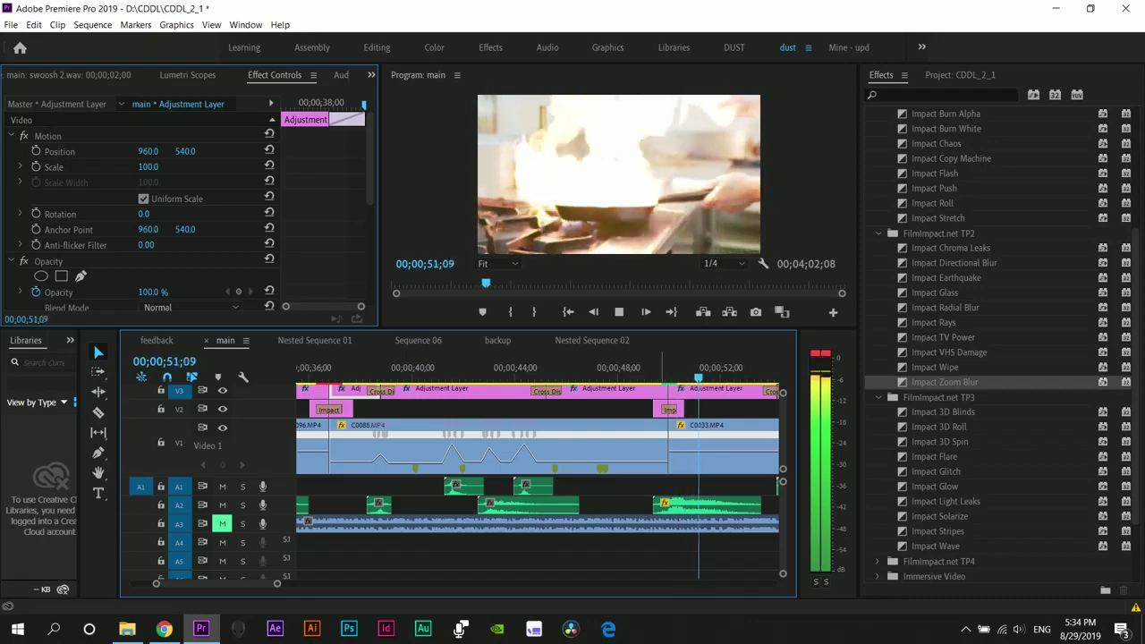
# Play the main sequence through its remaining transitions with the timeline zoomed out, and stop at 00;01;20;00.
pyautogui.press('-')
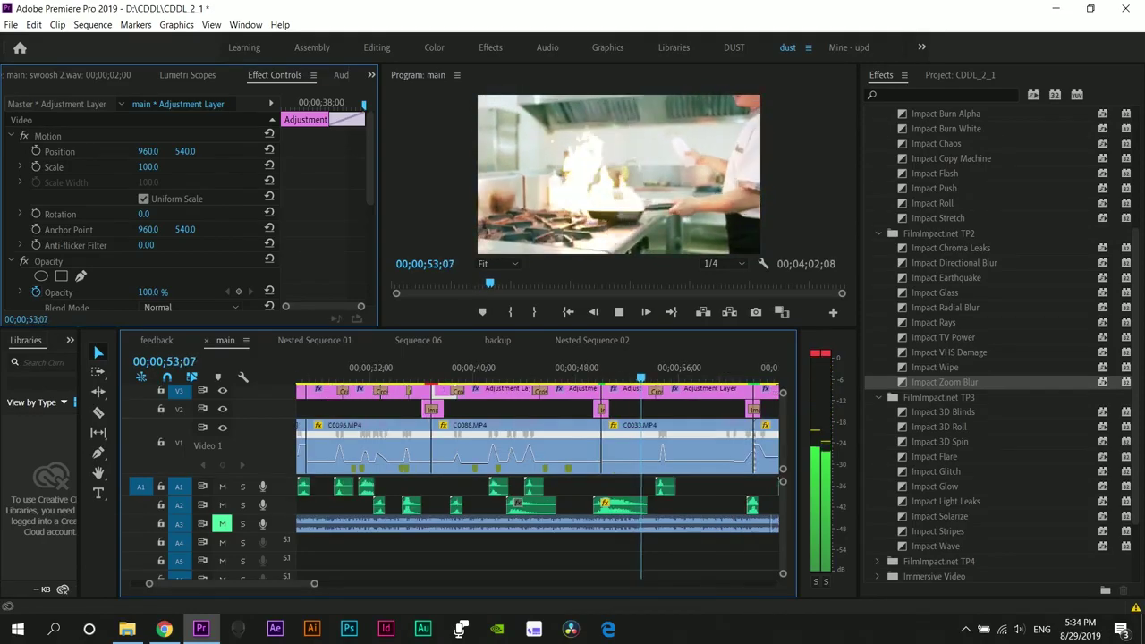
pyautogui.press('-')
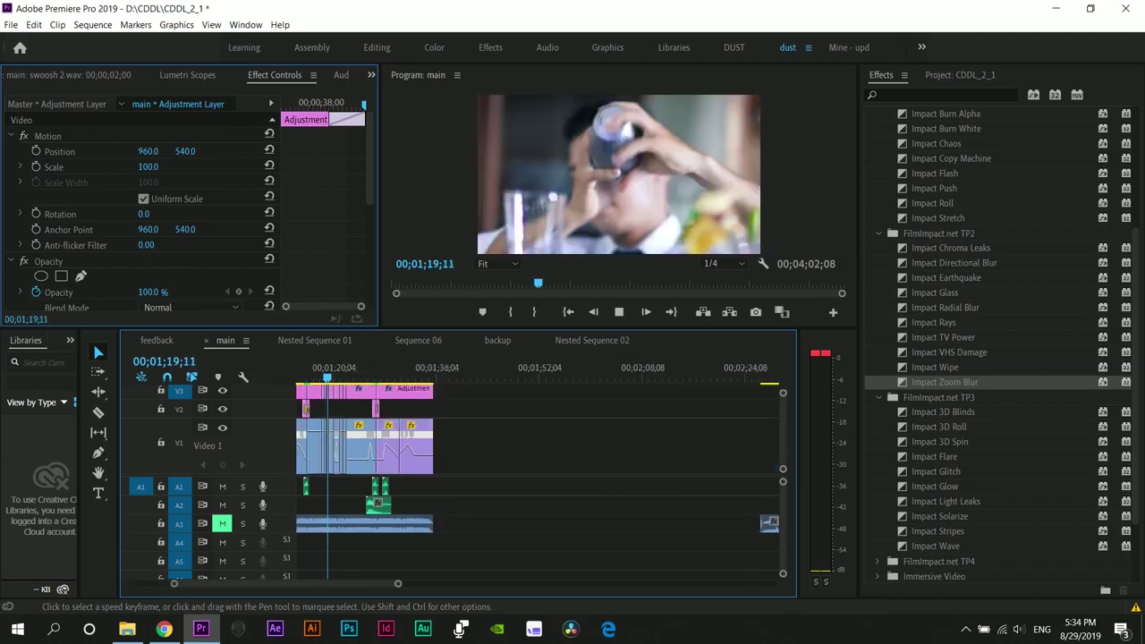
pyautogui.press('space')
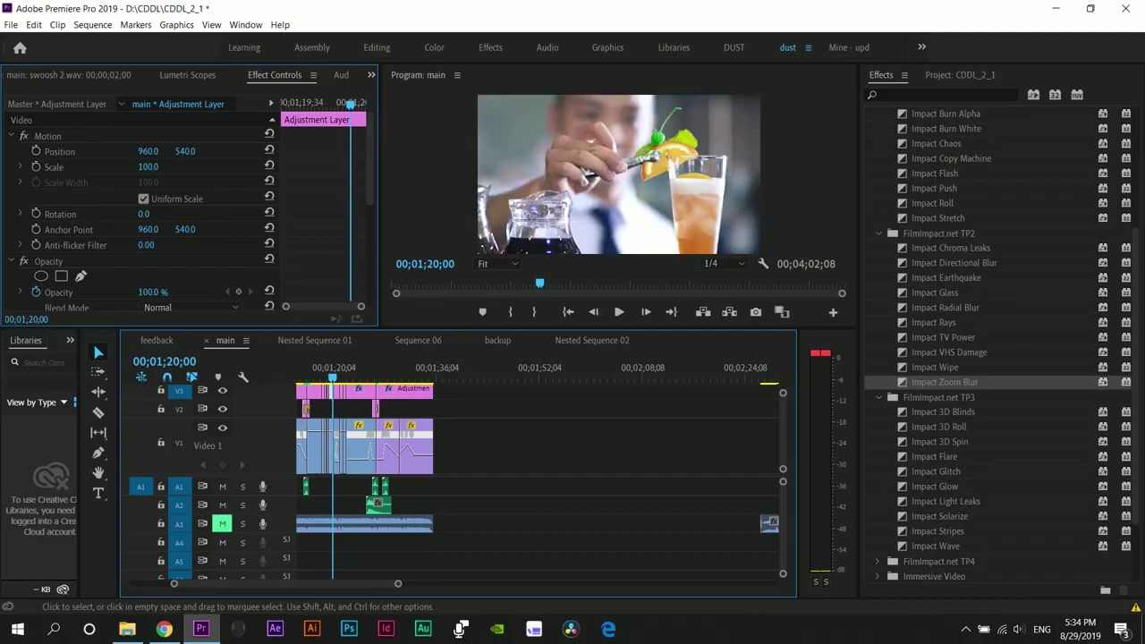
pyautogui.hotkey('ctrl', 's')
pyautogui.click(222, 524)
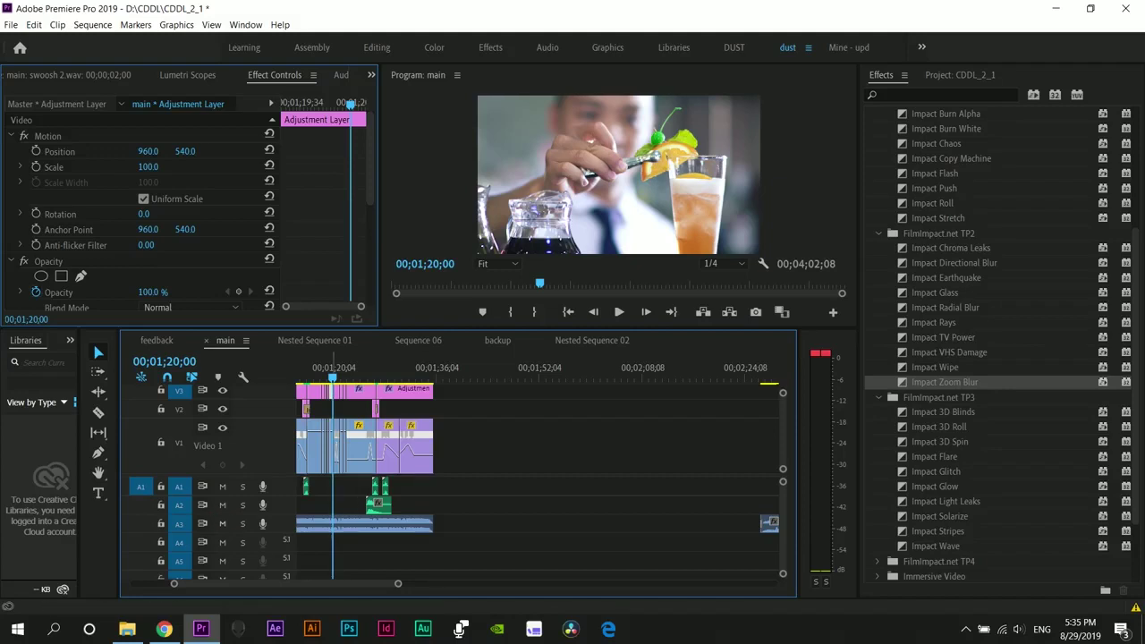
# Preview the fast-cut section from 00;01;20;00 to 00;01;24;28 and return the playhead to 00;01;18;18.
pyautogui.press('space')
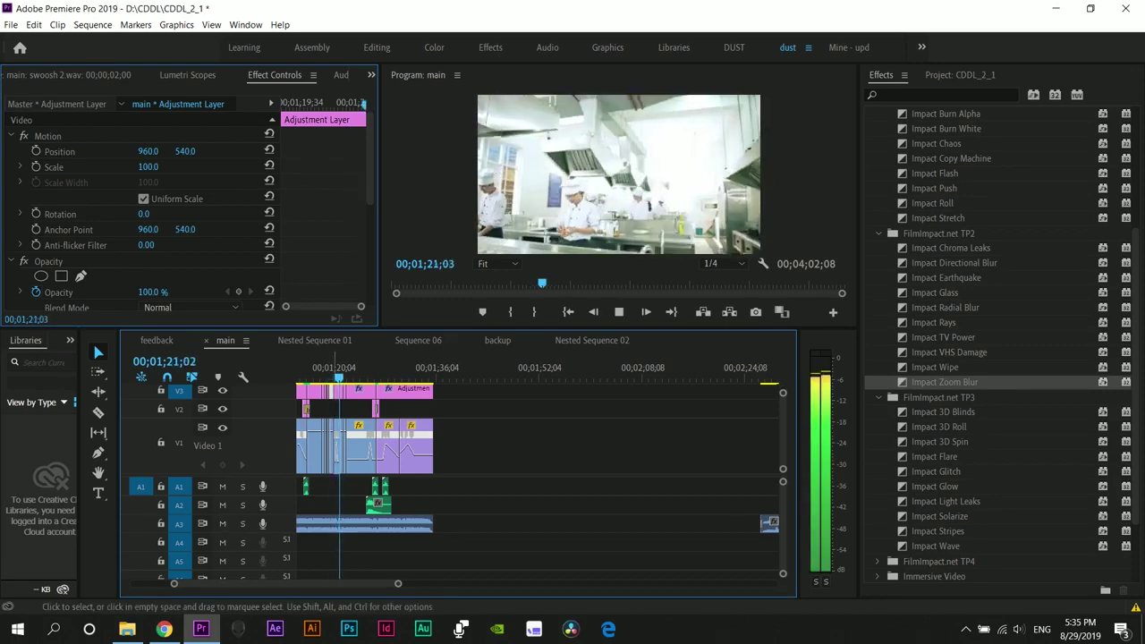
pyautogui.press('space')
pyautogui.press('space')
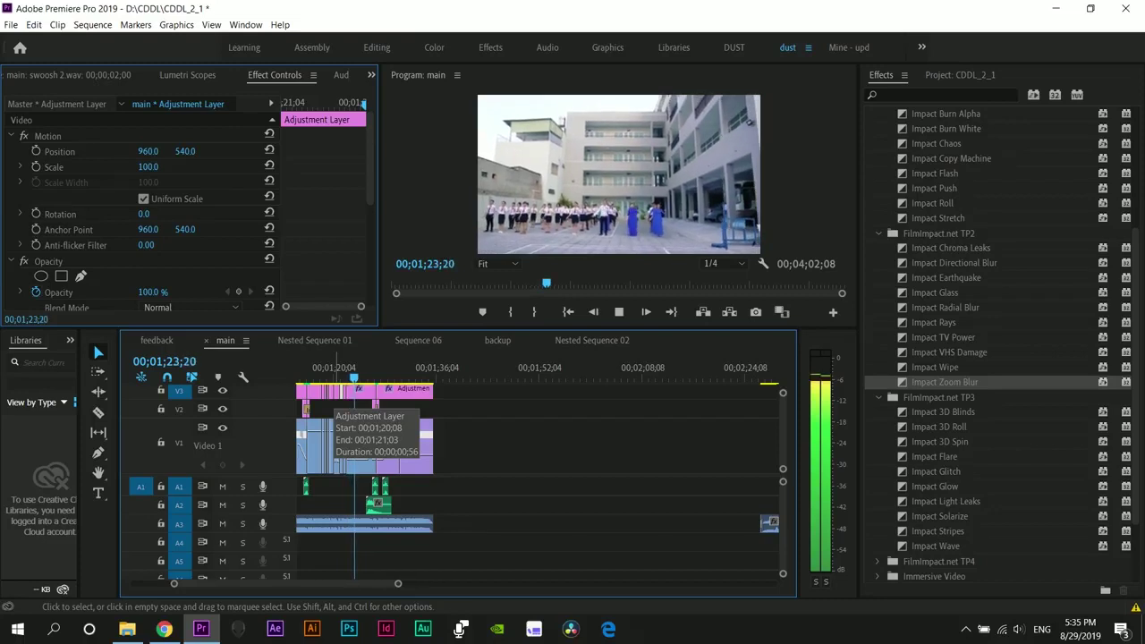
pyautogui.press('space')
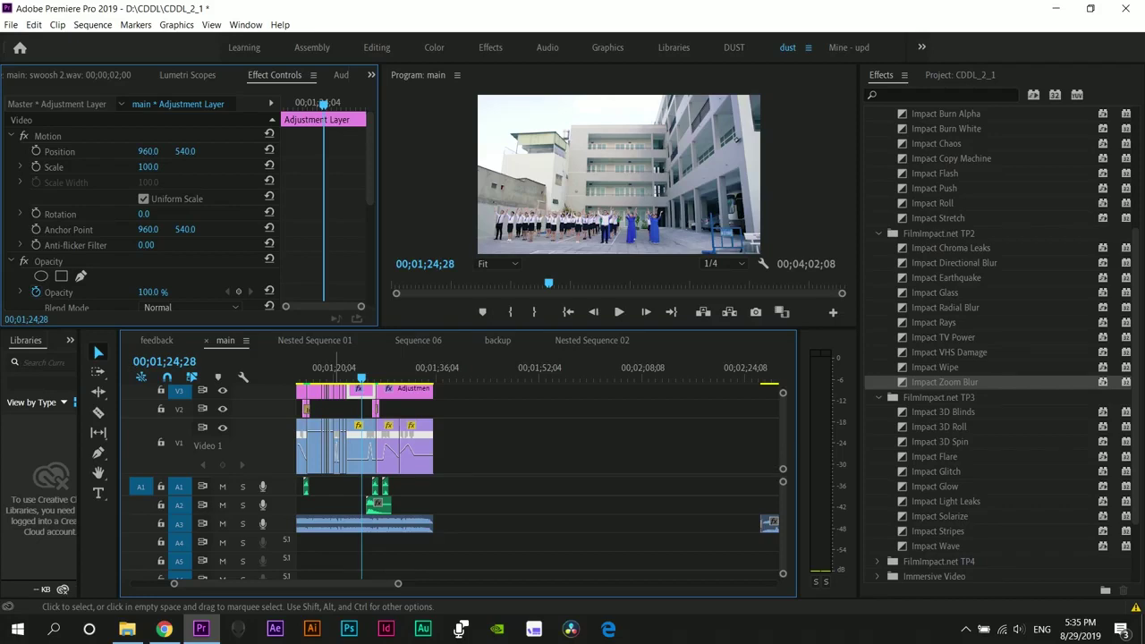
pyautogui.click(322, 370)
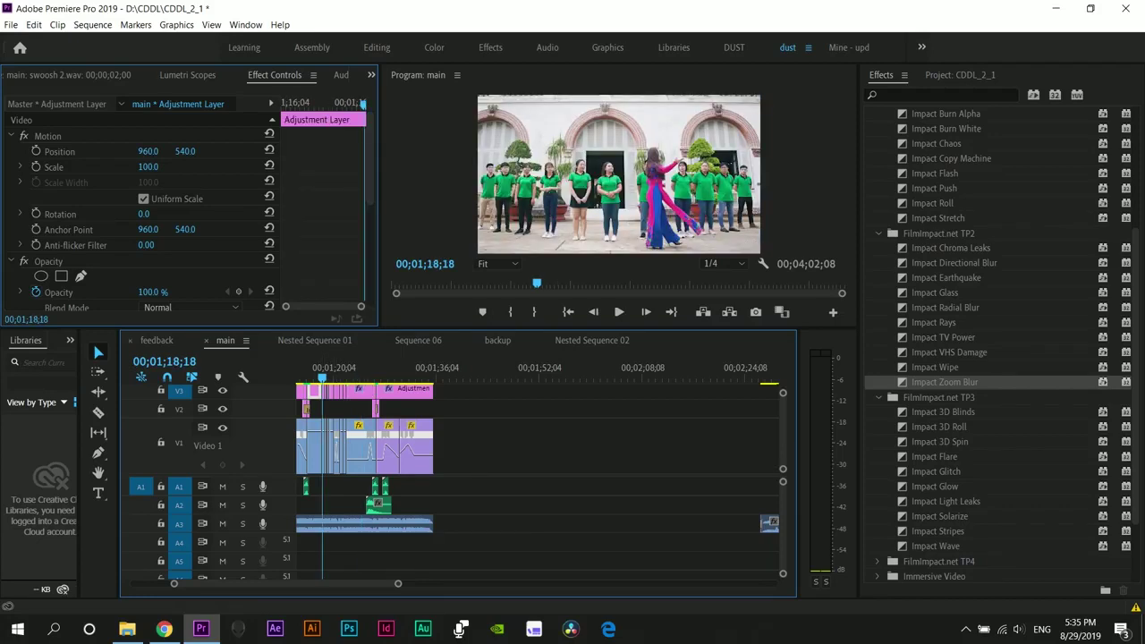
# Open the backup sequence and place the playhead at 00:01:25:05 on clip C0012.MP4 near its end.
pyautogui.click(418, 340)
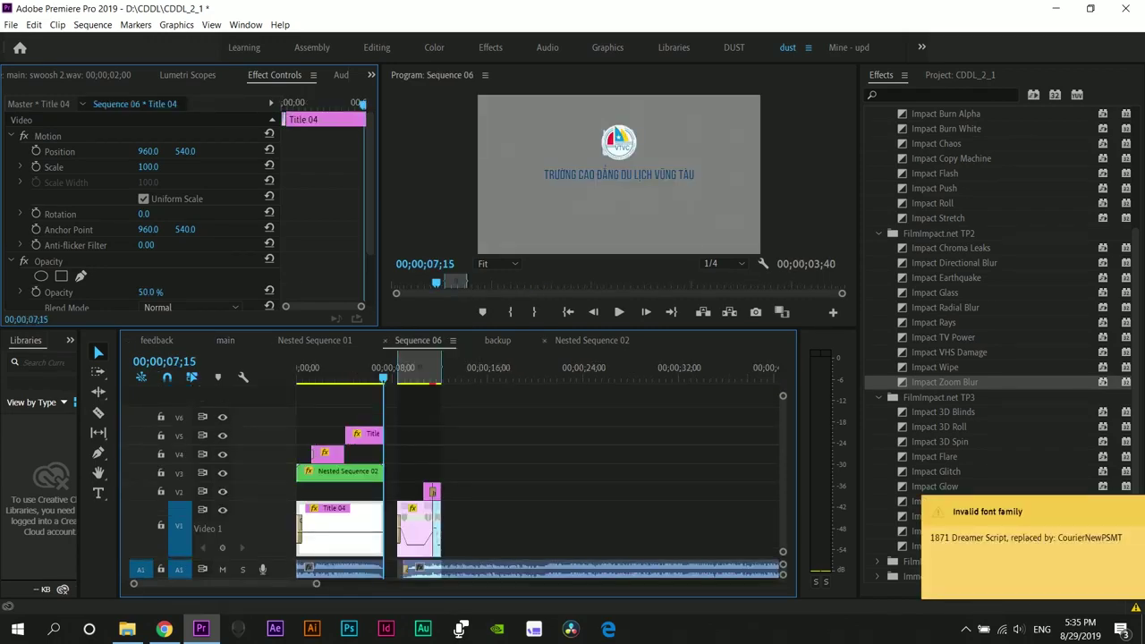
pyautogui.click(591, 341)
pyautogui.click(498, 341)
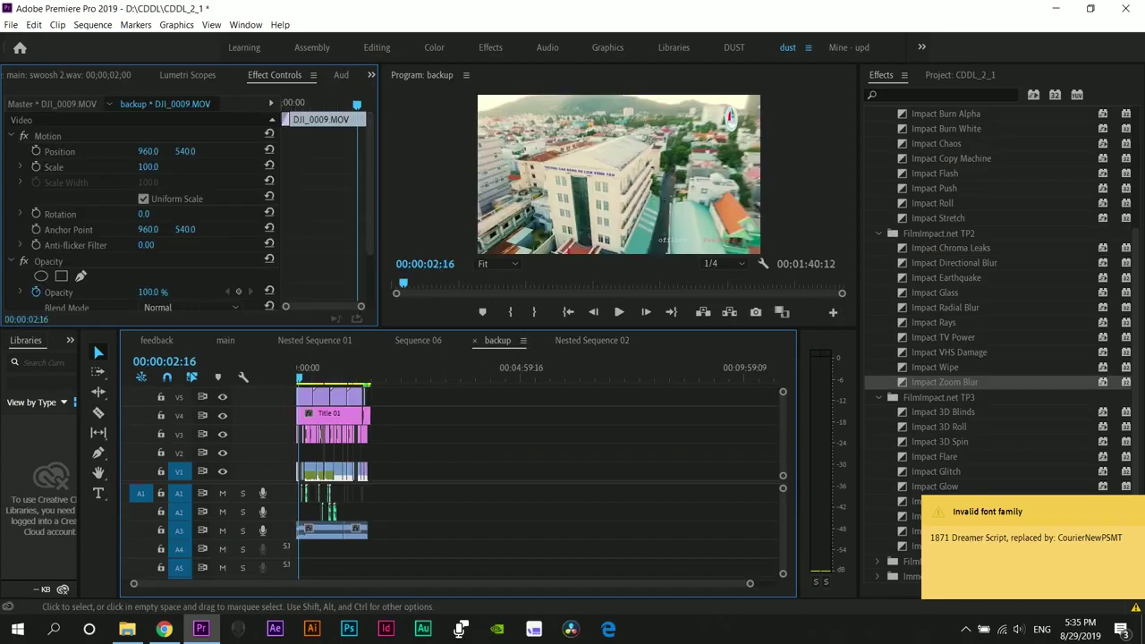
pyautogui.click(356, 369)
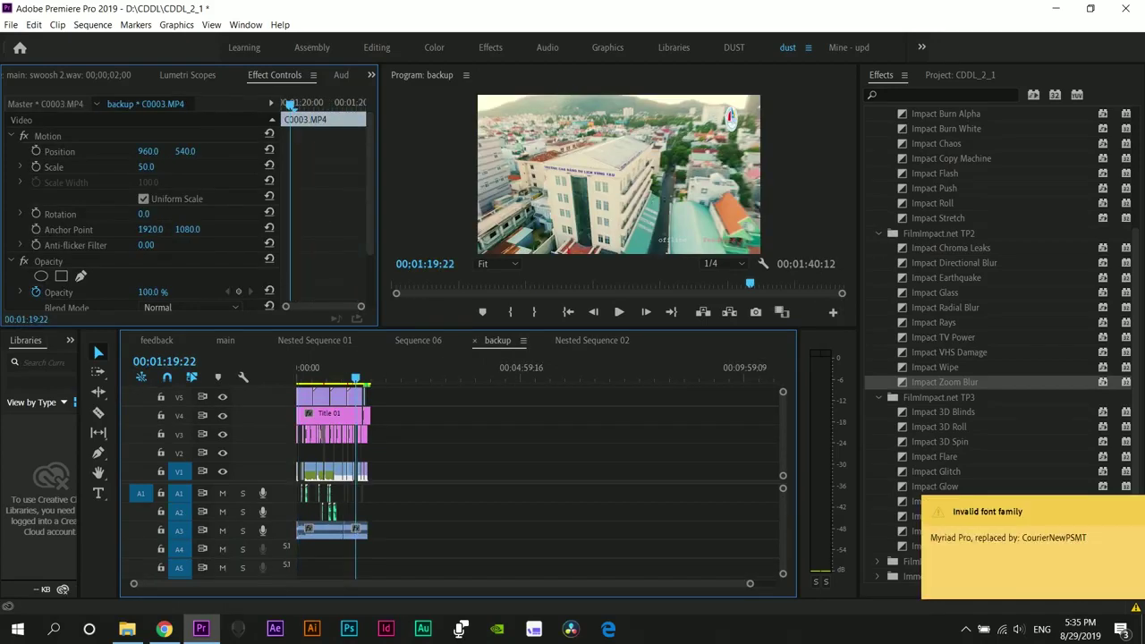
pyautogui.press('=')
pyautogui.press('=')
pyautogui.press('=')
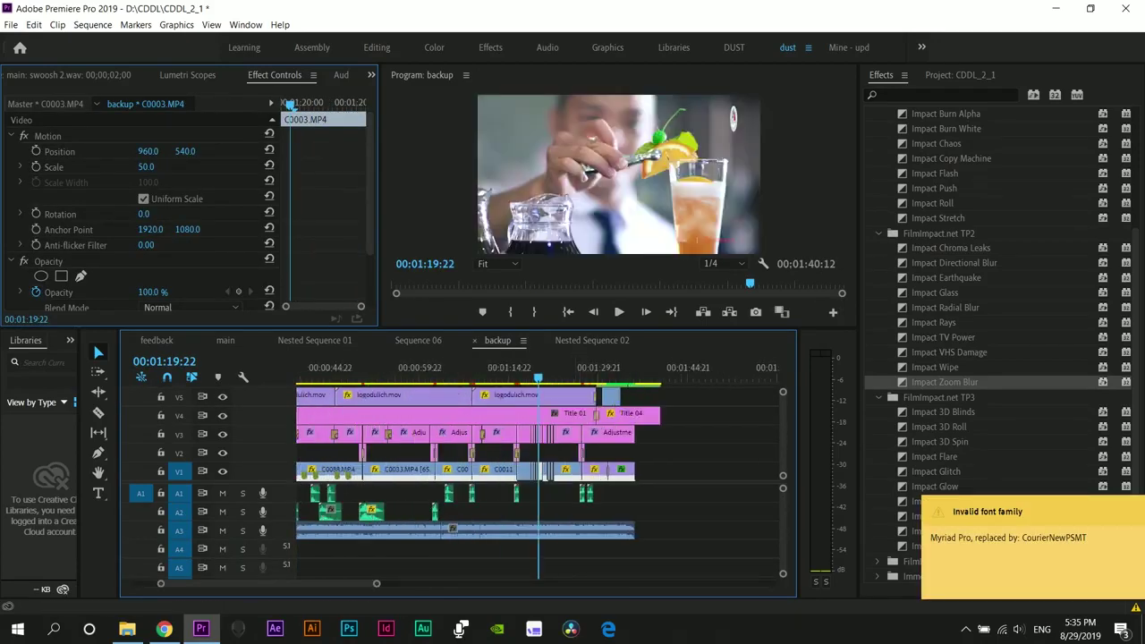
pyautogui.press('Down')
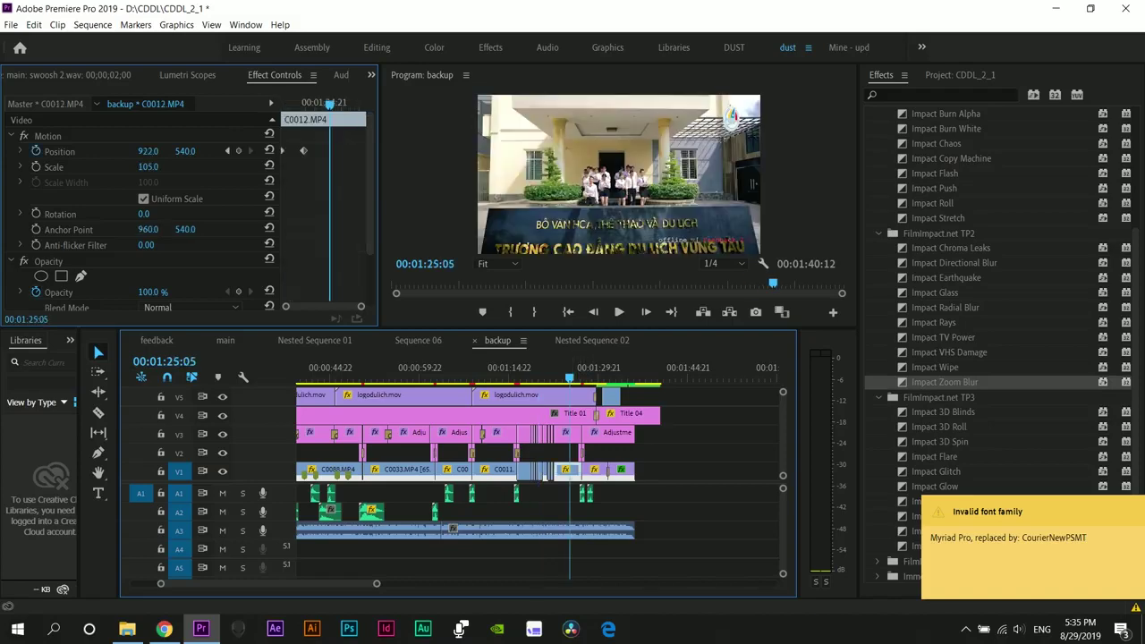
# Play the backup sequence from 00:01:23:05 through the transition that follows clip C0012.MP4.
pyautogui.press('j')
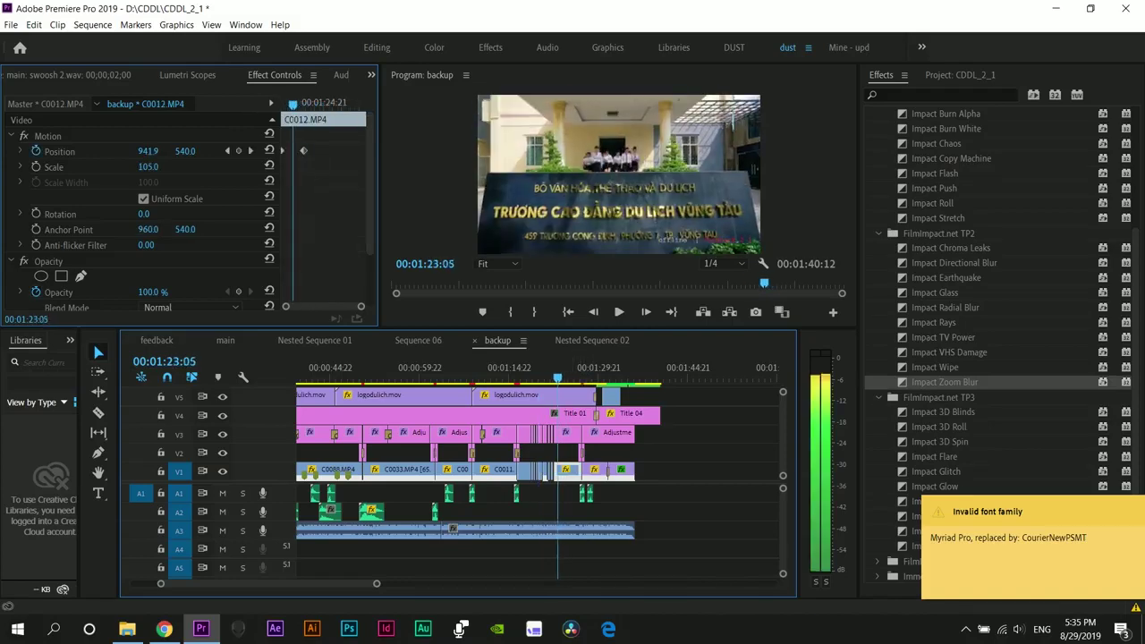
pyautogui.press('l')
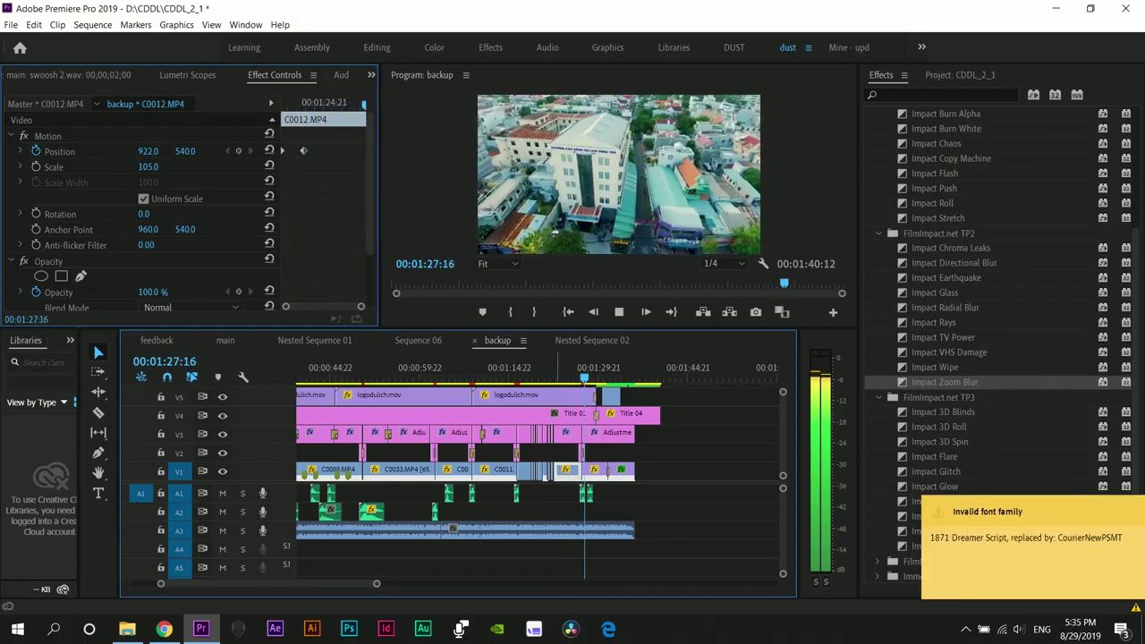
pyautogui.press('k')
# Move back to 00:01:26:14, just before the zoom blur transition, and play through the closing logo and school title to 00:01:35:11.
pyautogui.moveTo(590, 375); pyautogui.dragTo(582, 376)
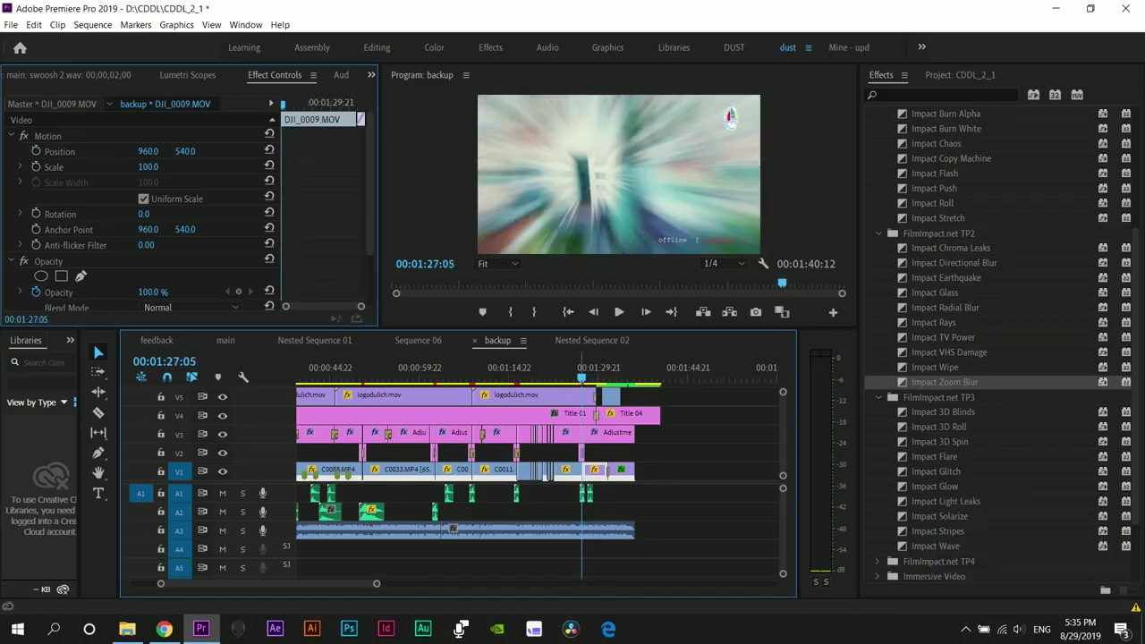
pyautogui.press('Left')
pyautogui.press('Left')
pyautogui.press('Left')
pyautogui.press('Left')
pyautogui.press('Left')
pyautogui.press('Left')
pyautogui.press('Left')
pyautogui.press('Left')
pyautogui.press('Left')
pyautogui.press('Left')
pyautogui.press('Left')
pyautogui.press('Left')
pyautogui.press('Left')
pyautogui.press('Left')
pyautogui.press('Left')
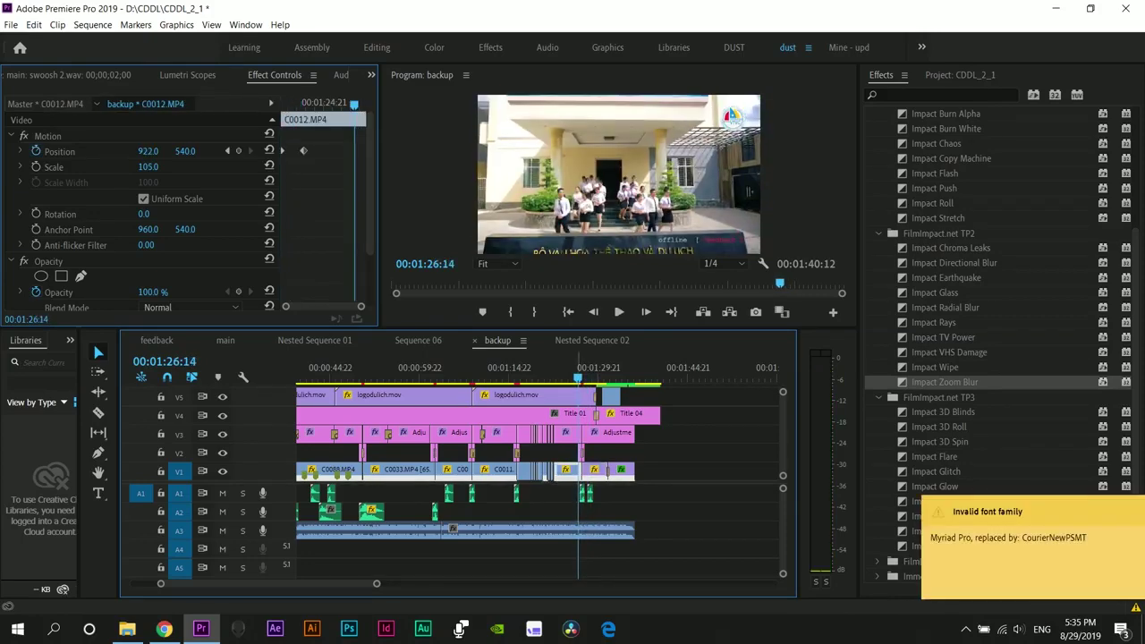
pyautogui.press('space')
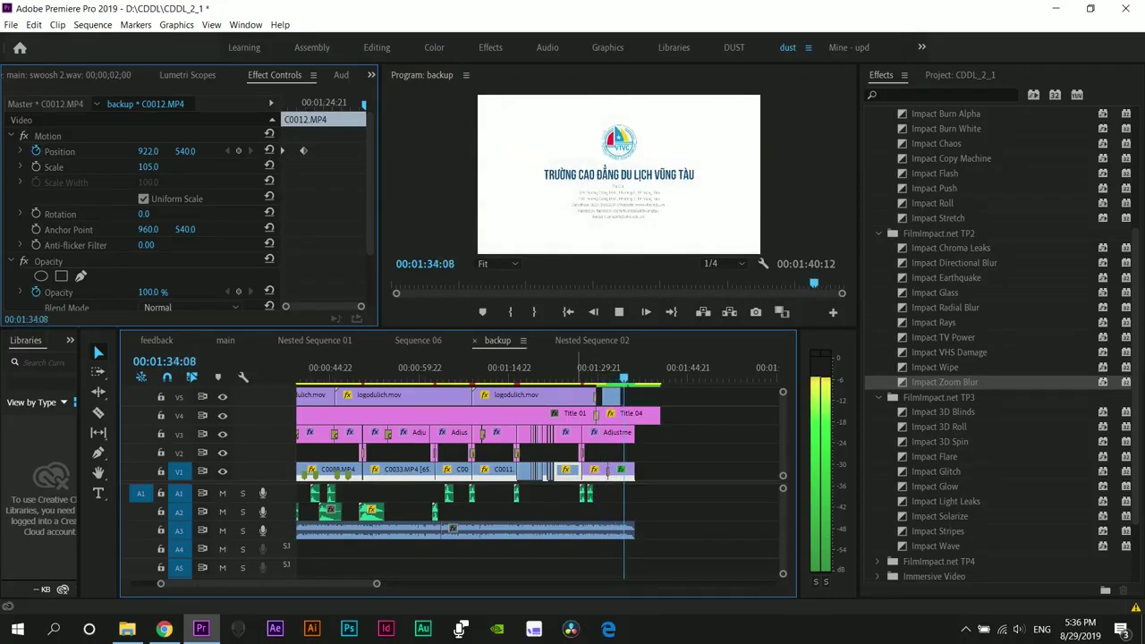
pyautogui.press('space')
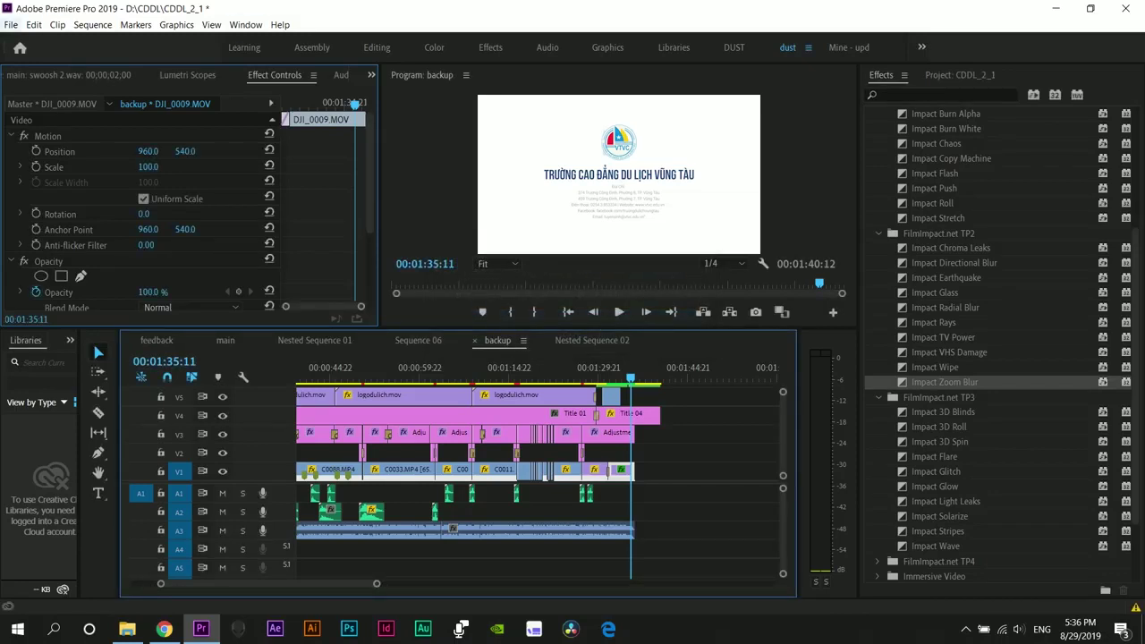
# Create a 1920 x 1080 legacy title at 23.976 fps and close the title editor without adding content.
pyautogui.click(11, 24)
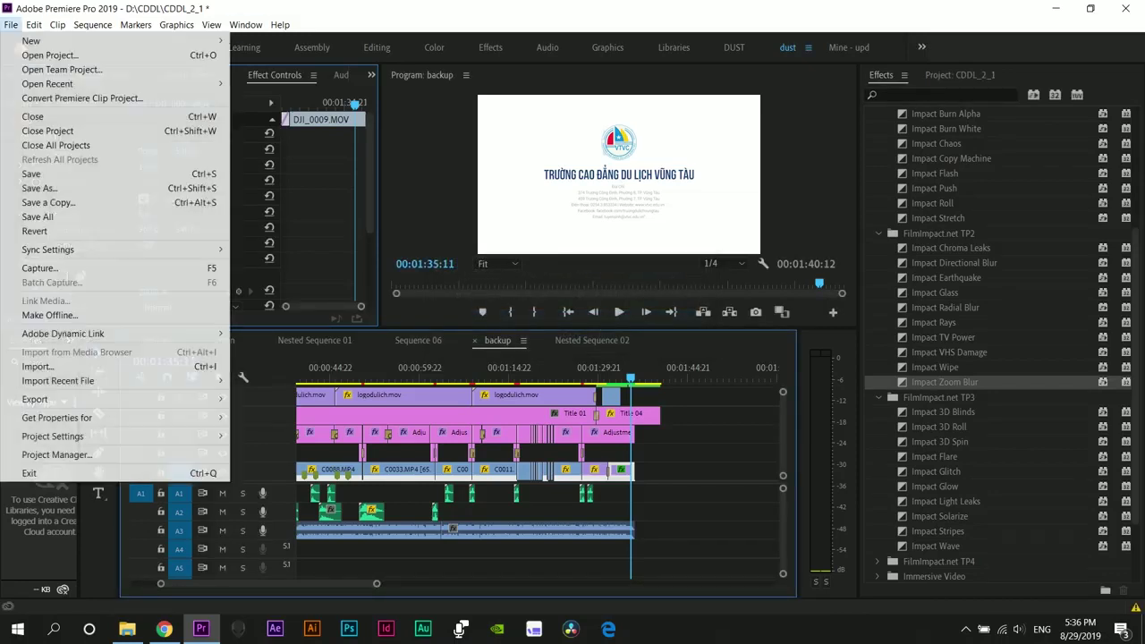
pyautogui.moveTo(36, 40)
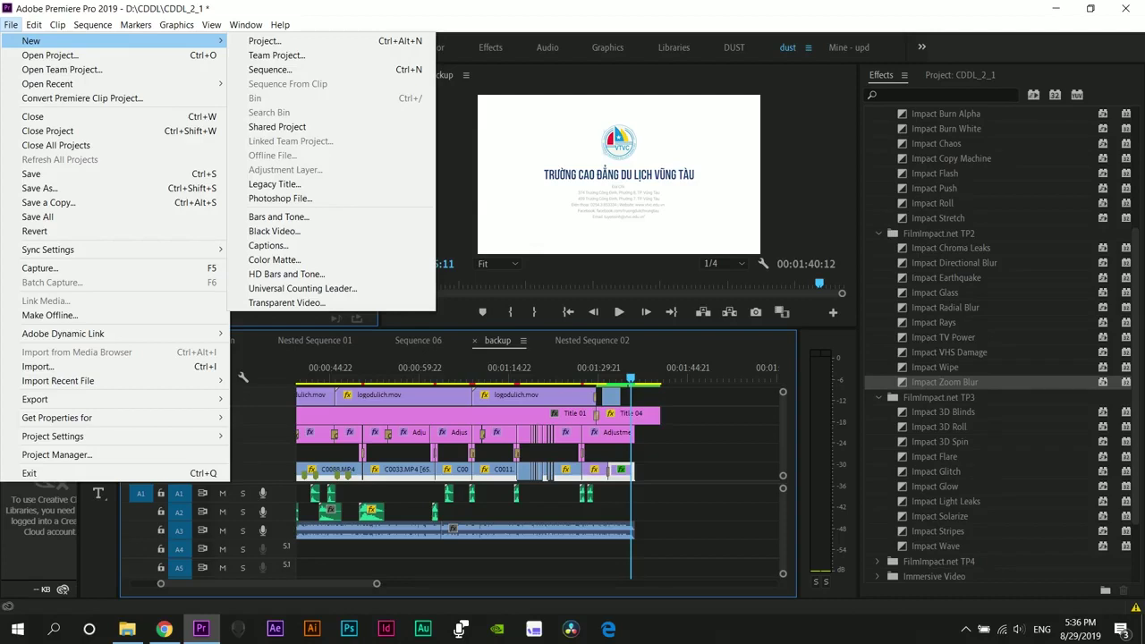
pyautogui.click(280, 24)
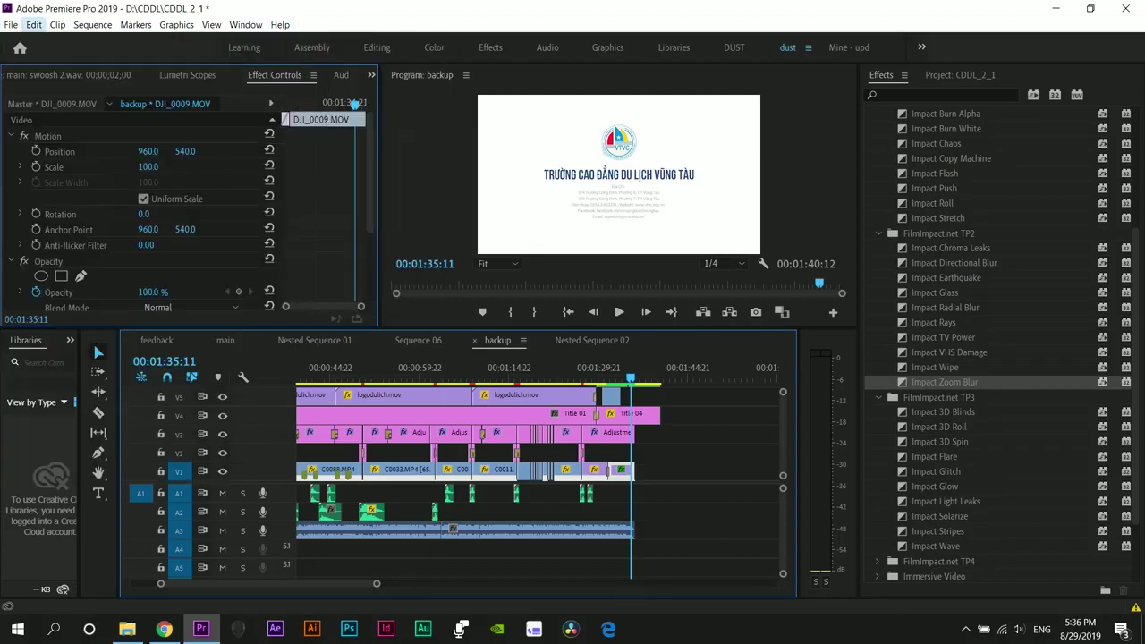
pyautogui.click(11, 24)
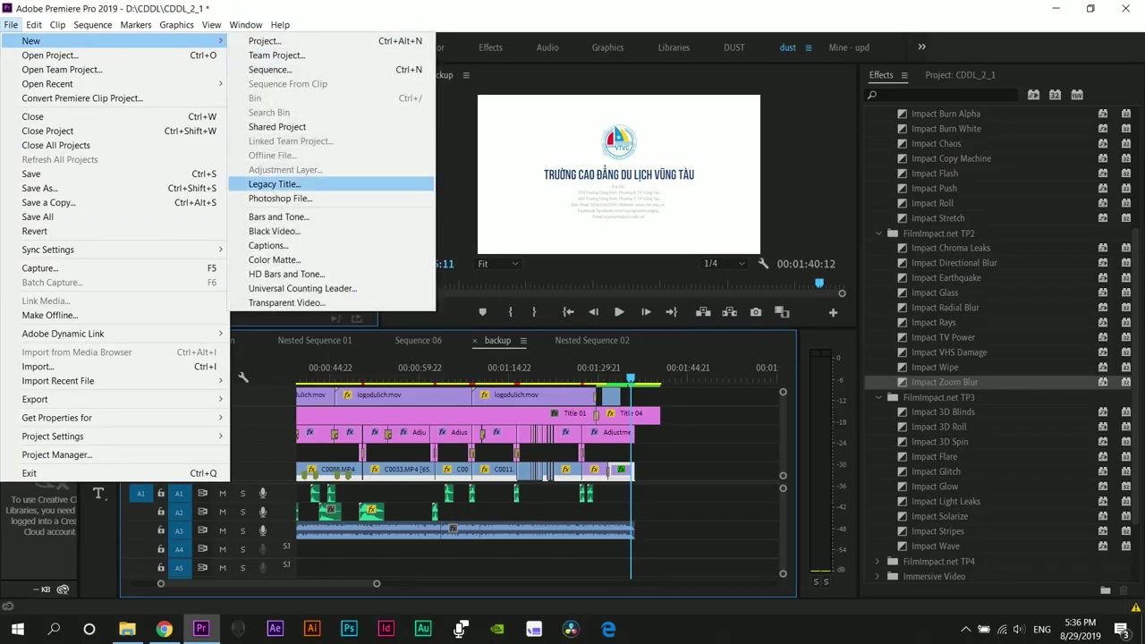
pyautogui.click(274, 184)
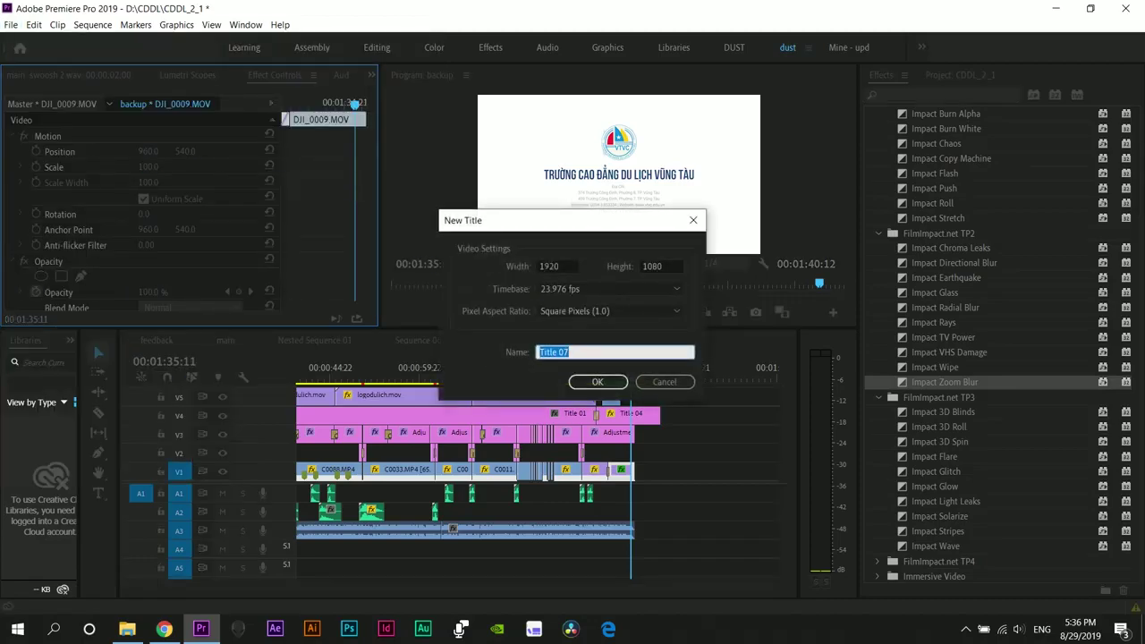
pyautogui.press('Return')
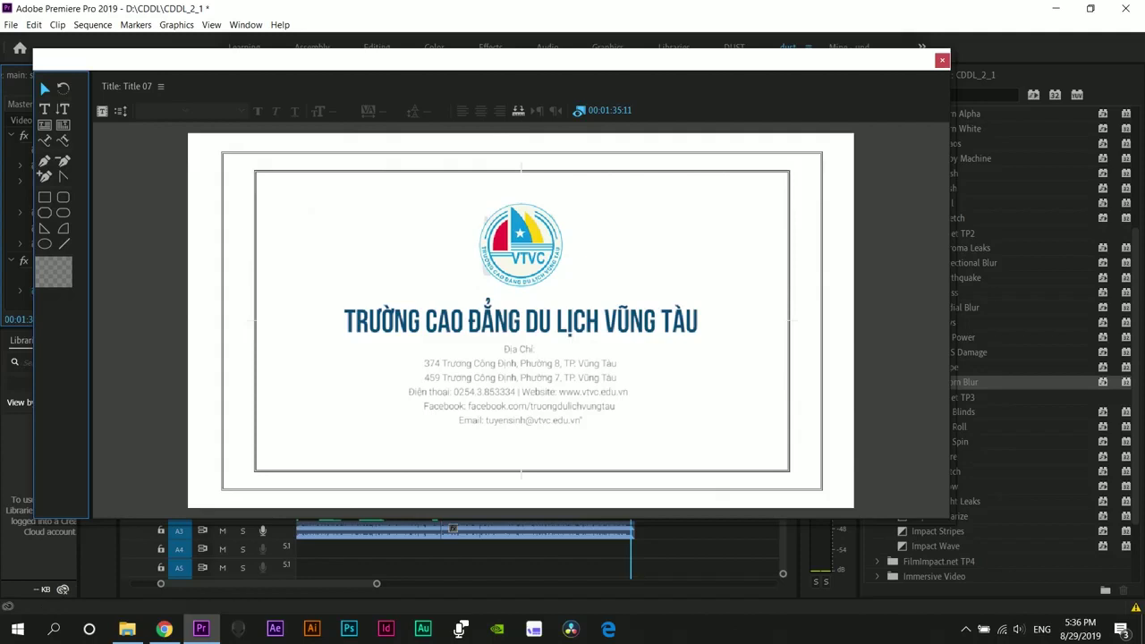
pyautogui.click(942, 61)
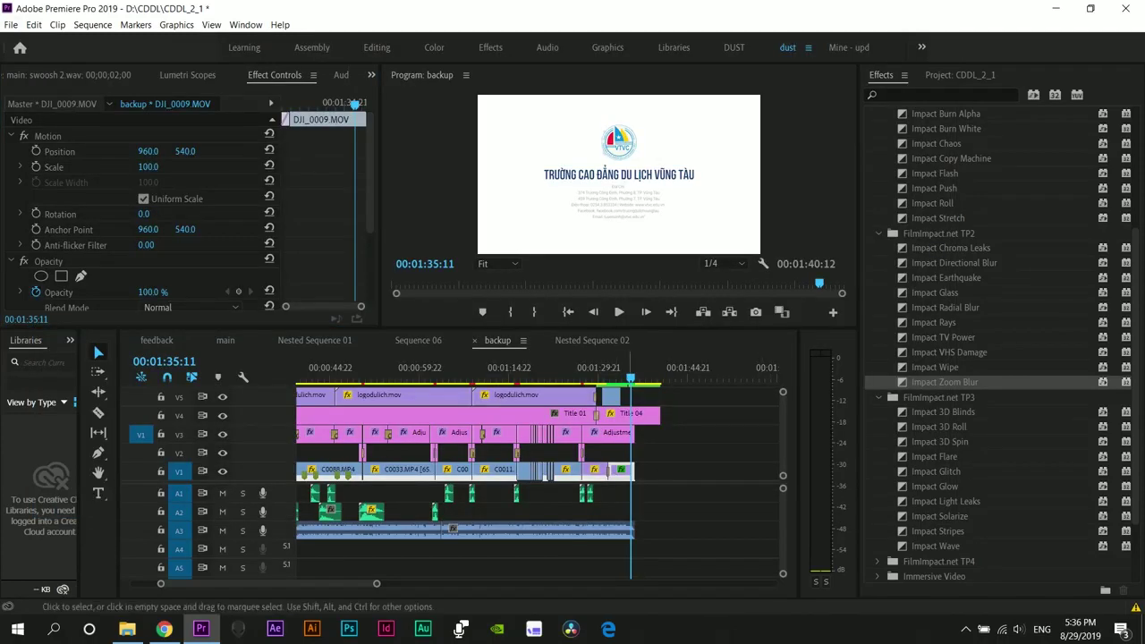
# Open Nested Sequence 02 from track V6 of the backup sequence and scrub to the logo animation at 00;00;01;14.
pyautogui.click(630, 413)
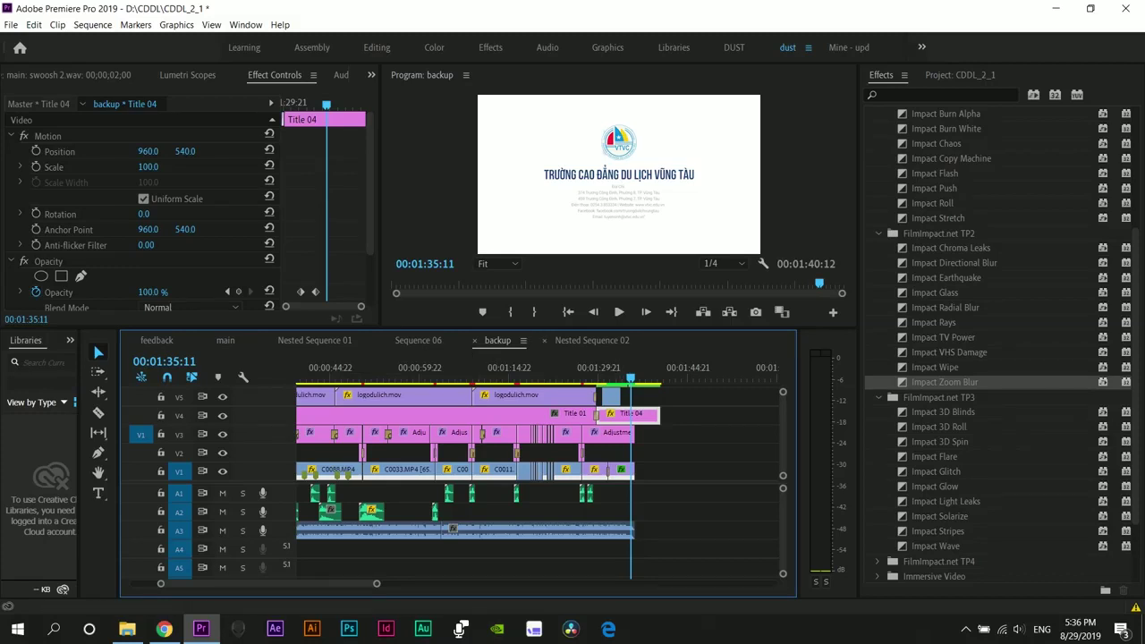
pyautogui.moveTo(652, 328); pyautogui.dragTo(651, 228)
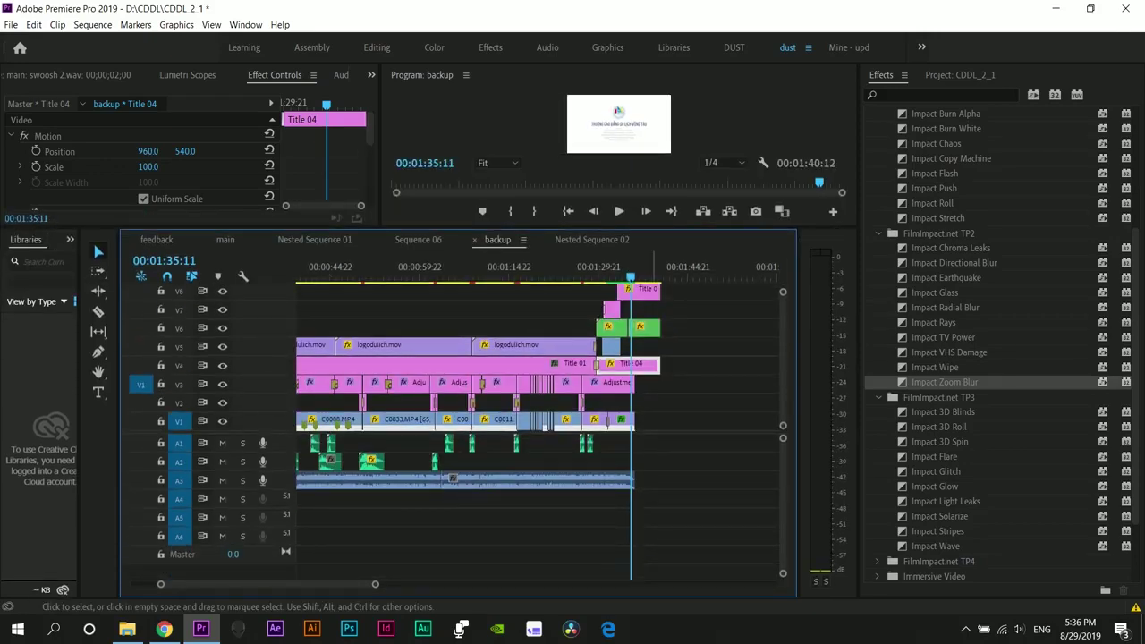
pyautogui.click(641, 327)
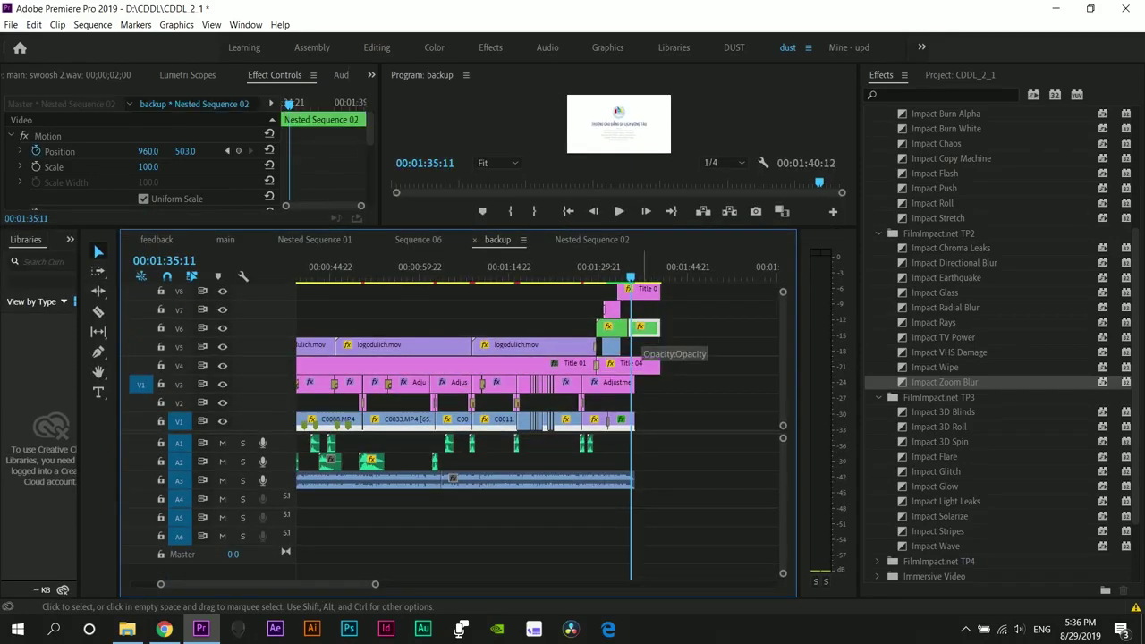
pyautogui.doubleClick(640, 327)
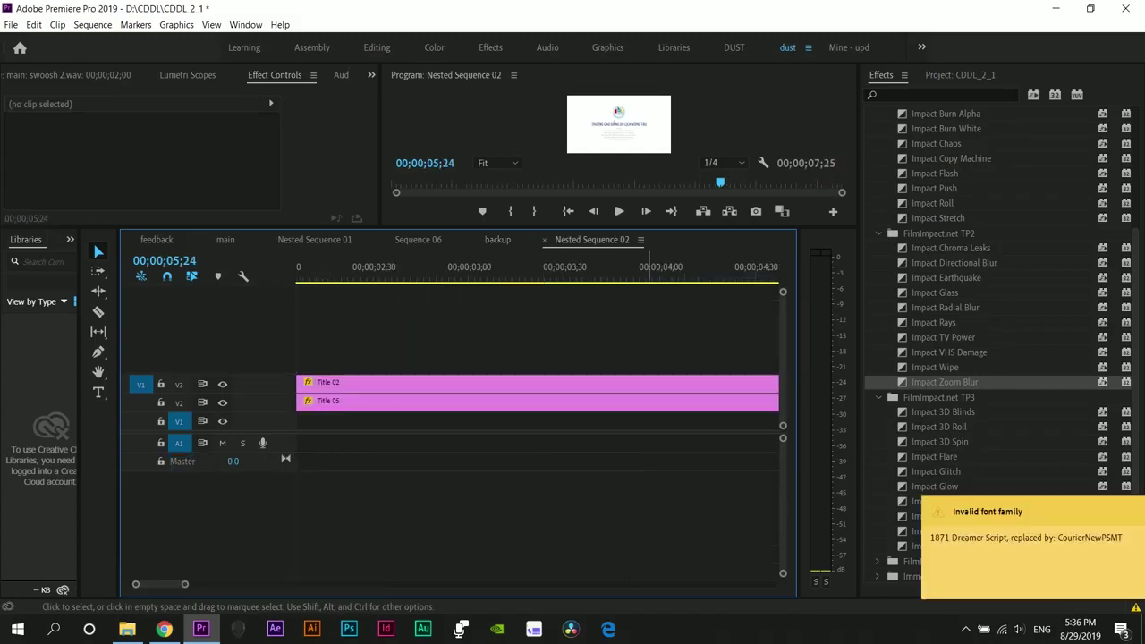
pyautogui.moveTo(313, 278); pyautogui.dragTo(385, 277)
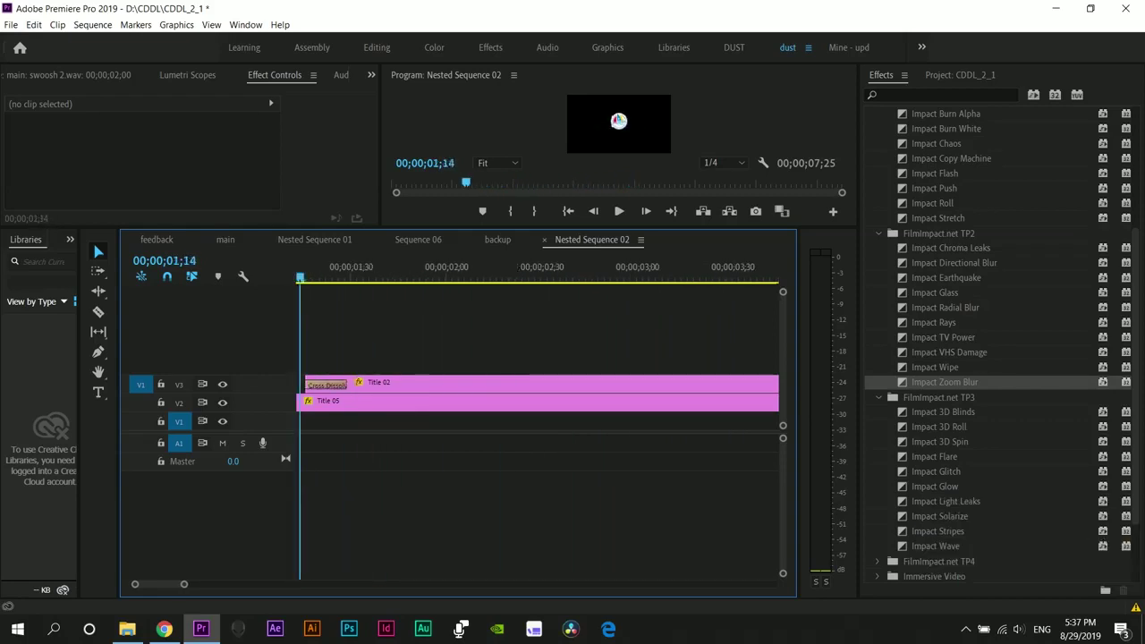
# Play Nested Sequence 02 through the logo animation to 00;00;02;27, and look over the main sequence and Sequence 06.
pyautogui.press('space')
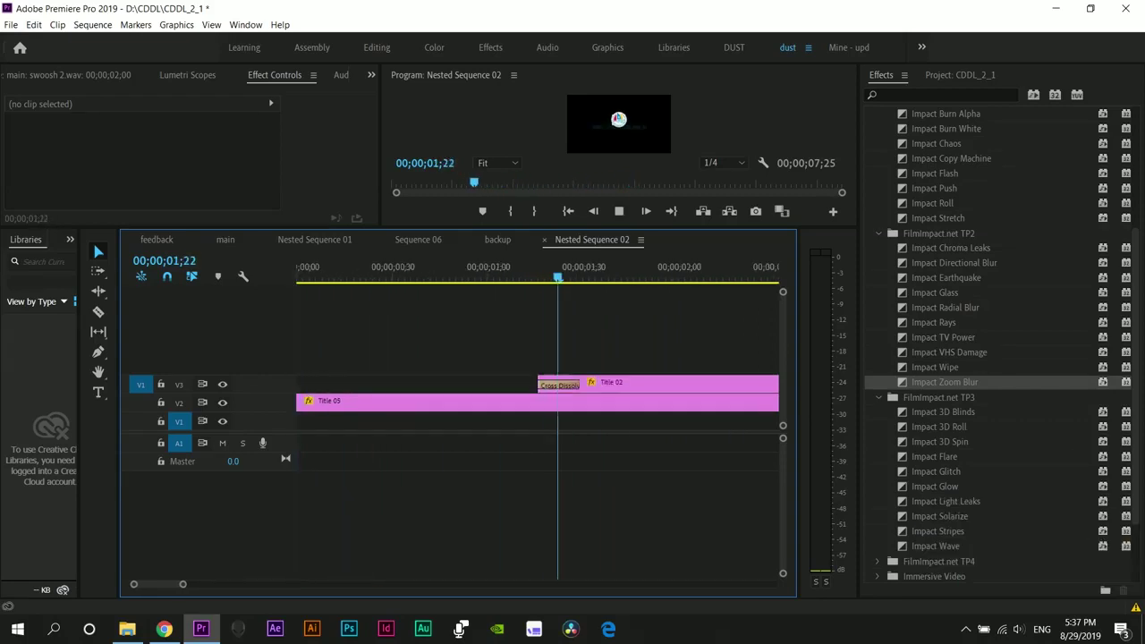
pyautogui.press('space')
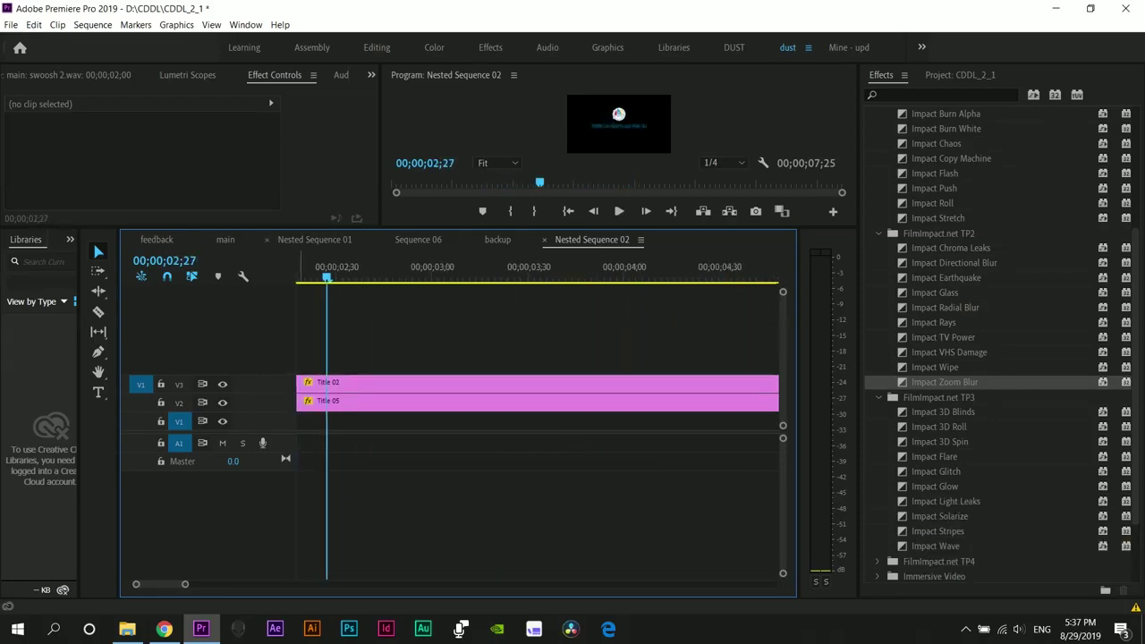
pyautogui.click(225, 240)
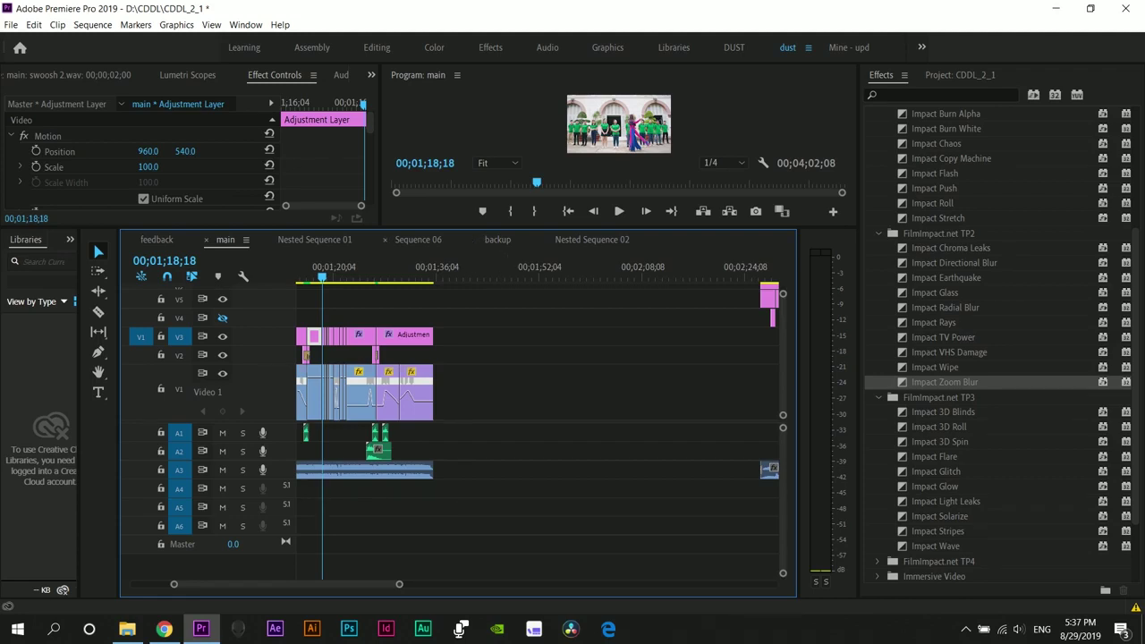
pyautogui.click(418, 240)
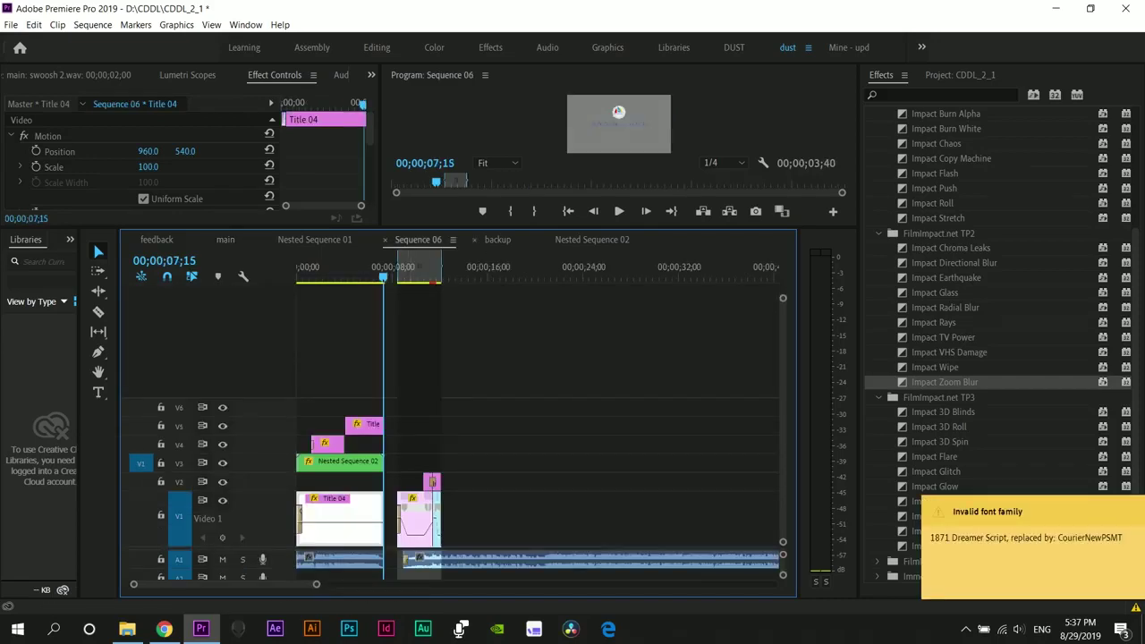
# Play the backup sequence from 00:01:25:05, and review it again from 00:01:17:00 to 00:01:20:20.
pyautogui.click(498, 238)
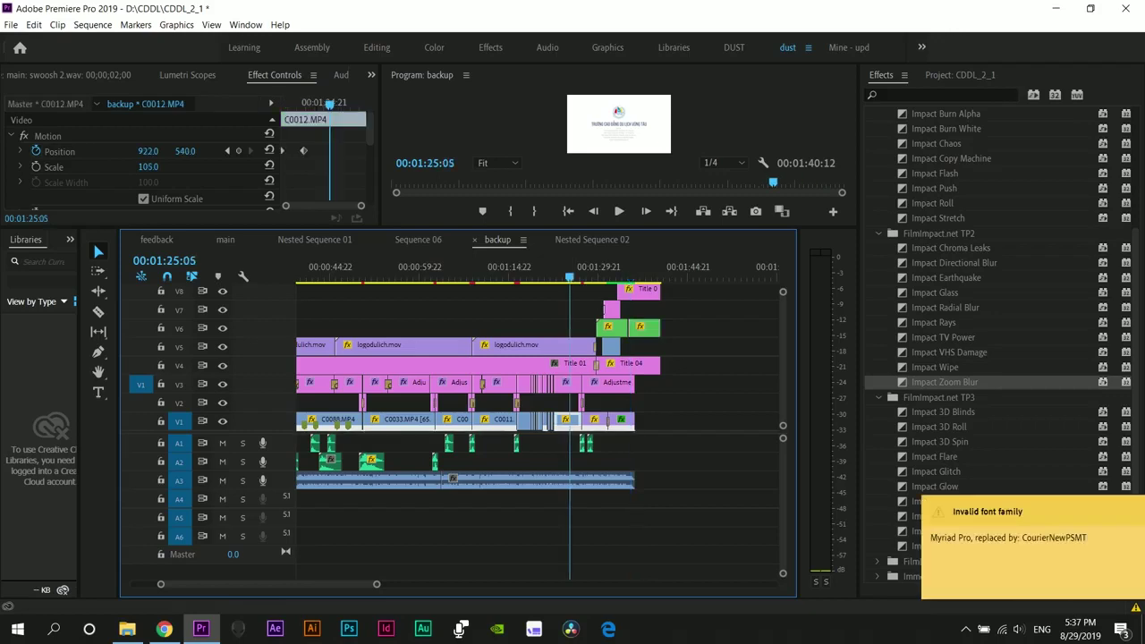
pyautogui.press('space')
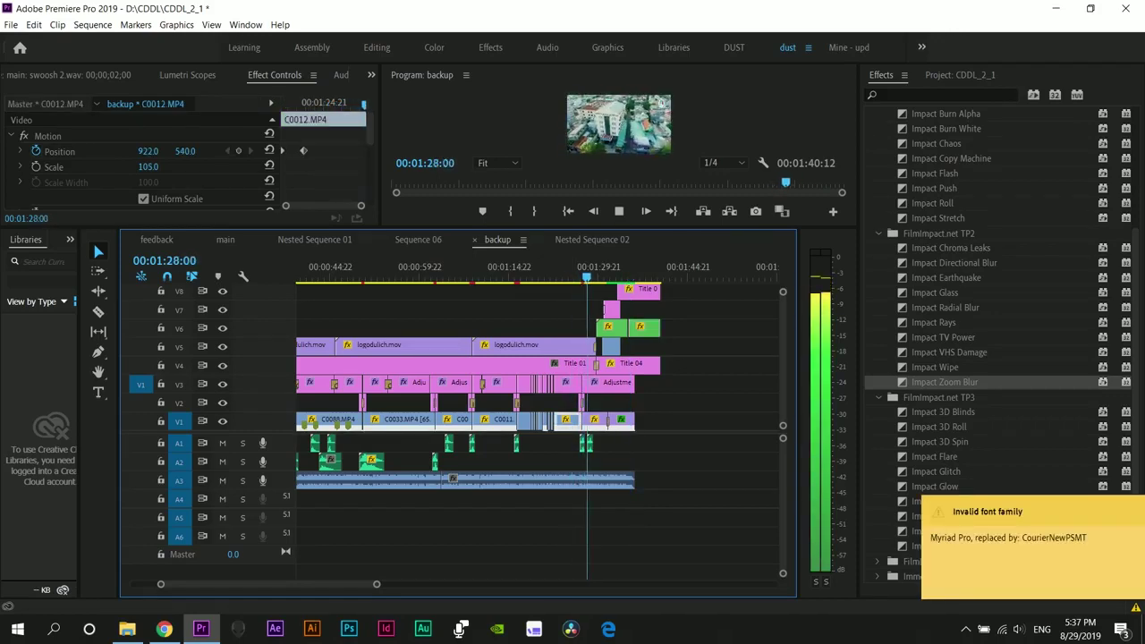
pyautogui.click(522, 268)
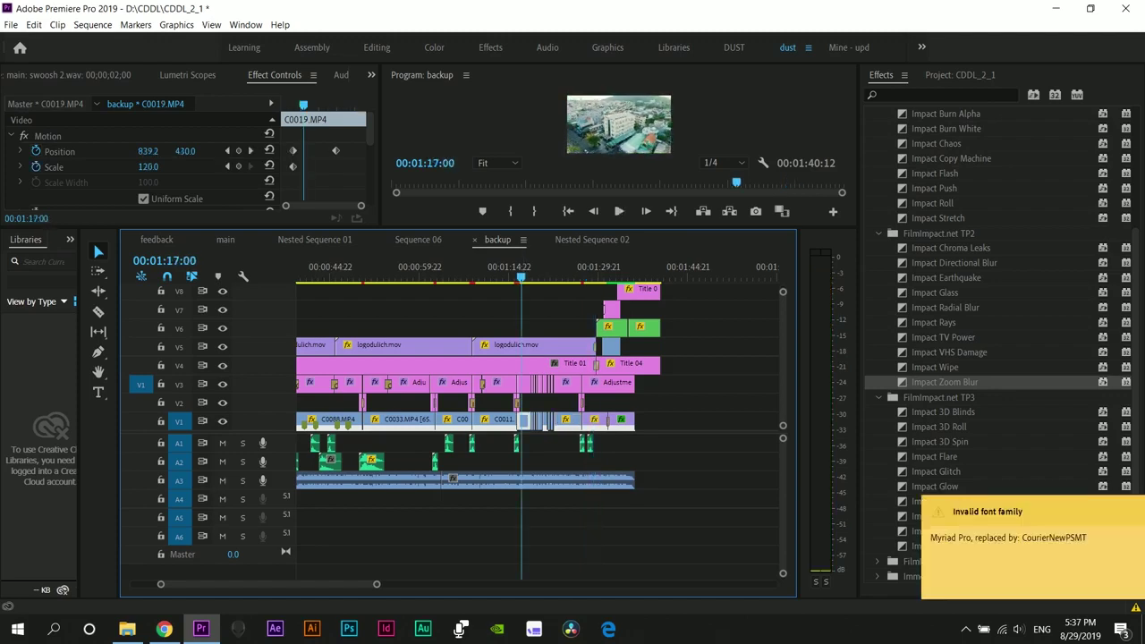
pyautogui.press('space')
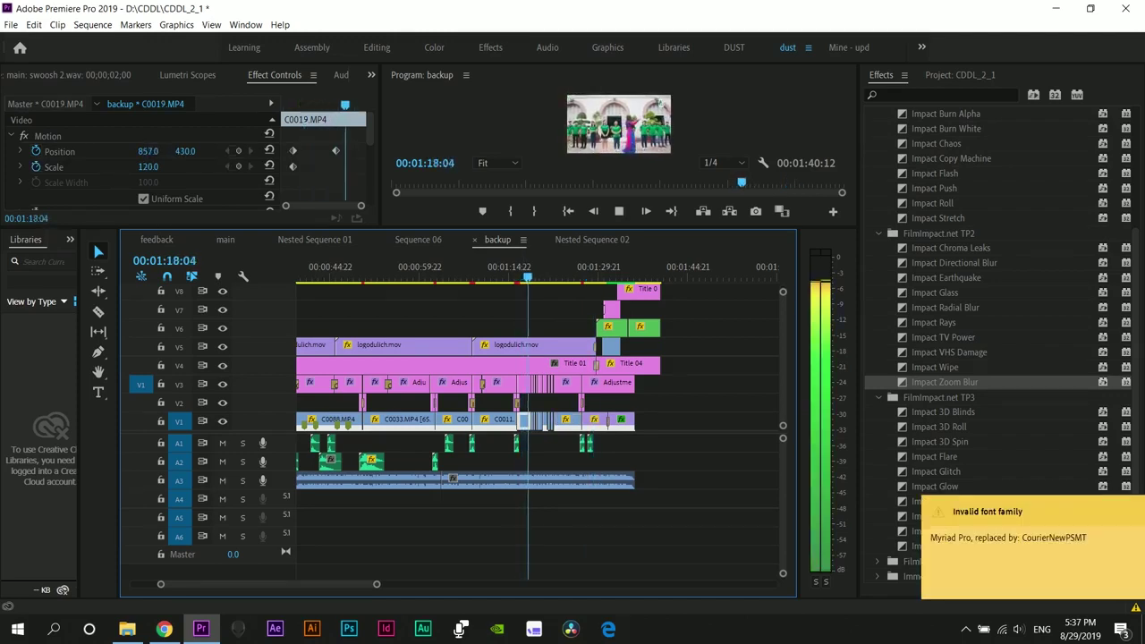
pyautogui.press('space')
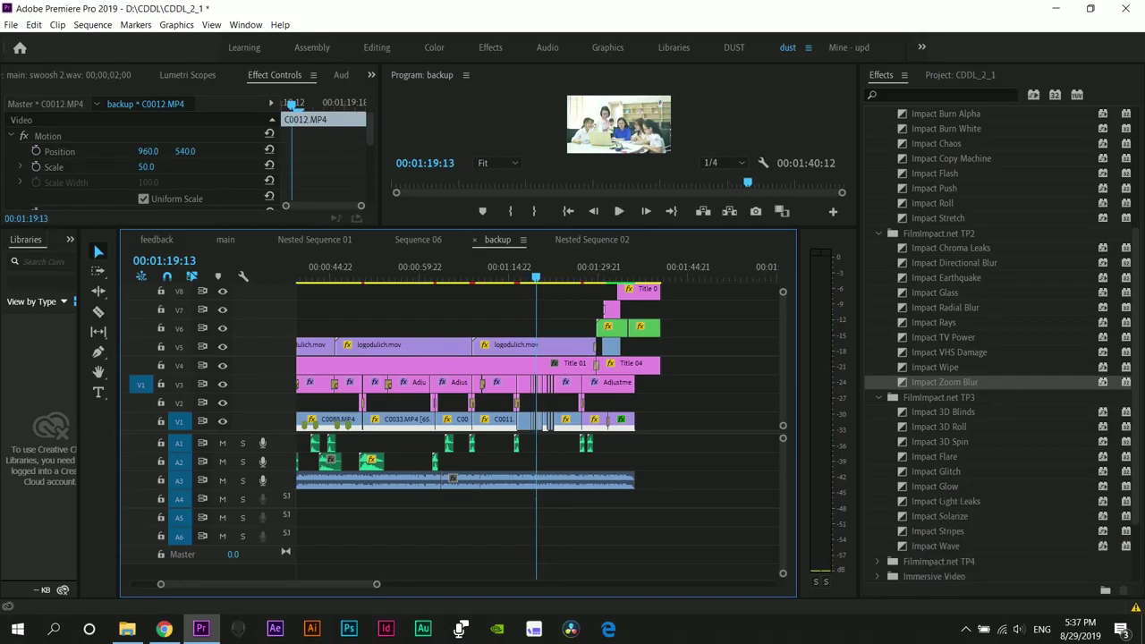
pyautogui.hotkey('ctrl', 's')
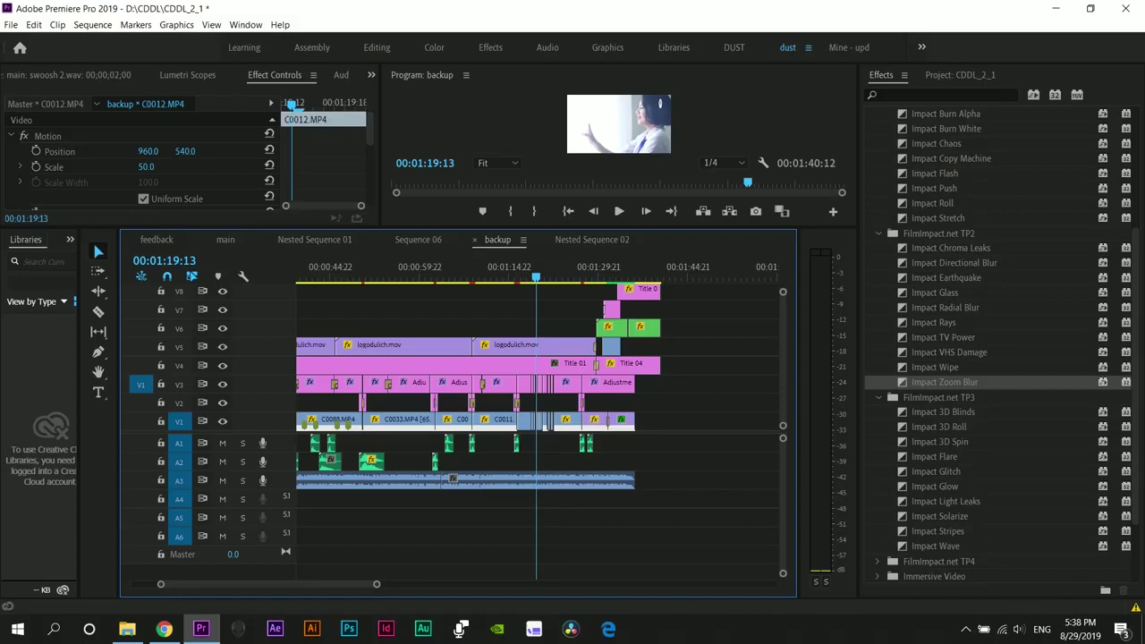
pyautogui.press('space')
pyautogui.press('space')
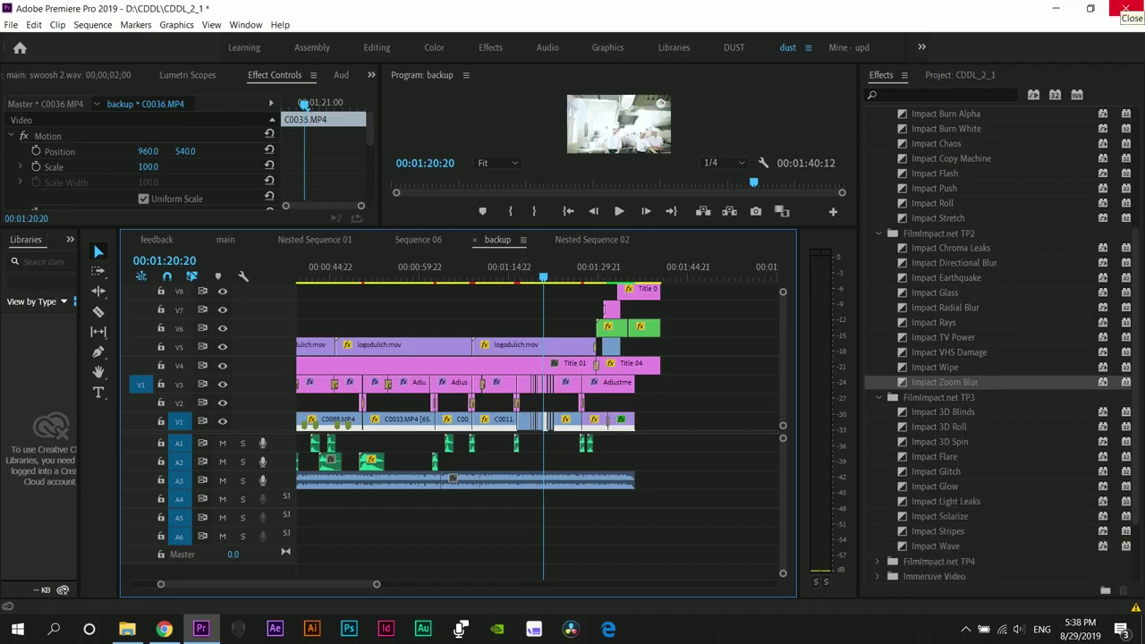
# Close the CDDL_2_1 project with its changes saved, and open browcontour_1 from D:\New folder (4)\New folder (2).
pyautogui.click(1126, 8)
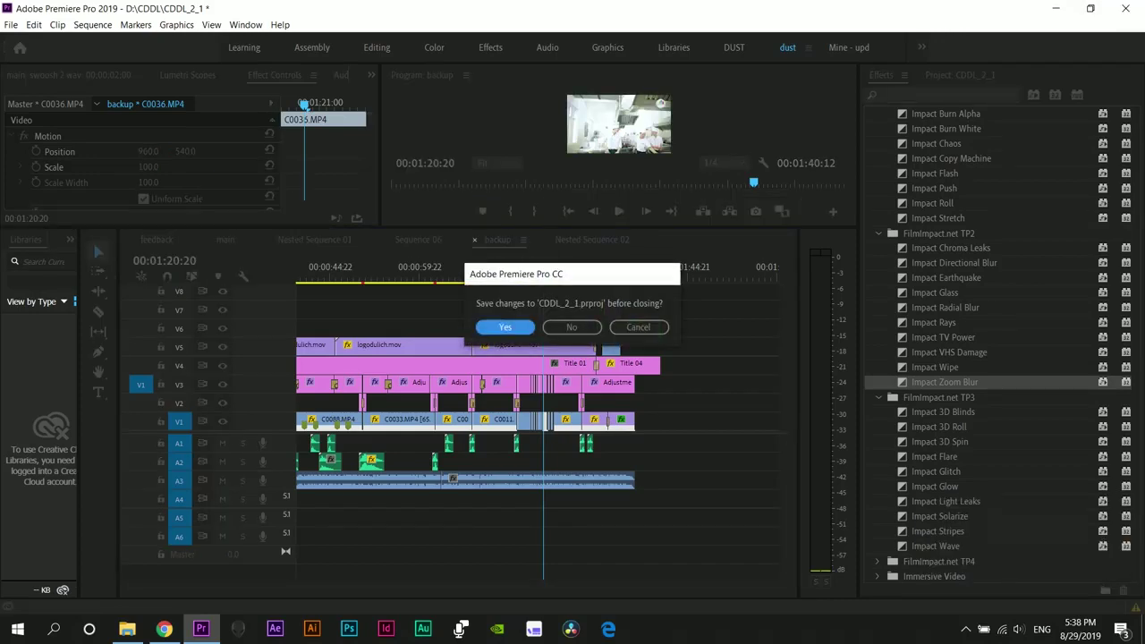
pyautogui.press('Return')
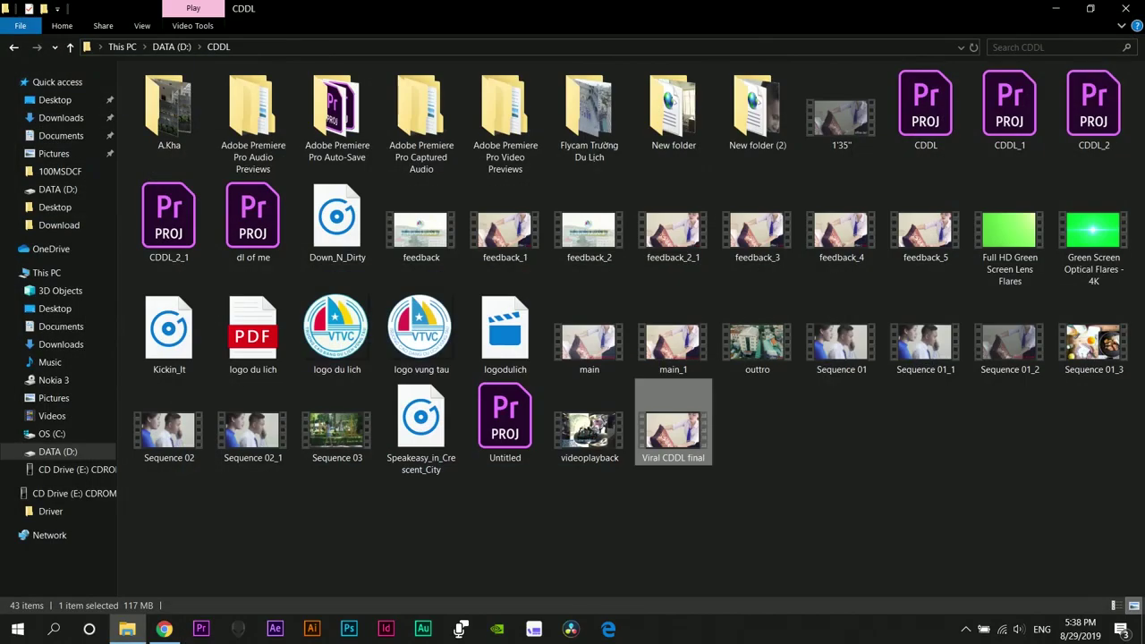
pyautogui.click(831, 510)
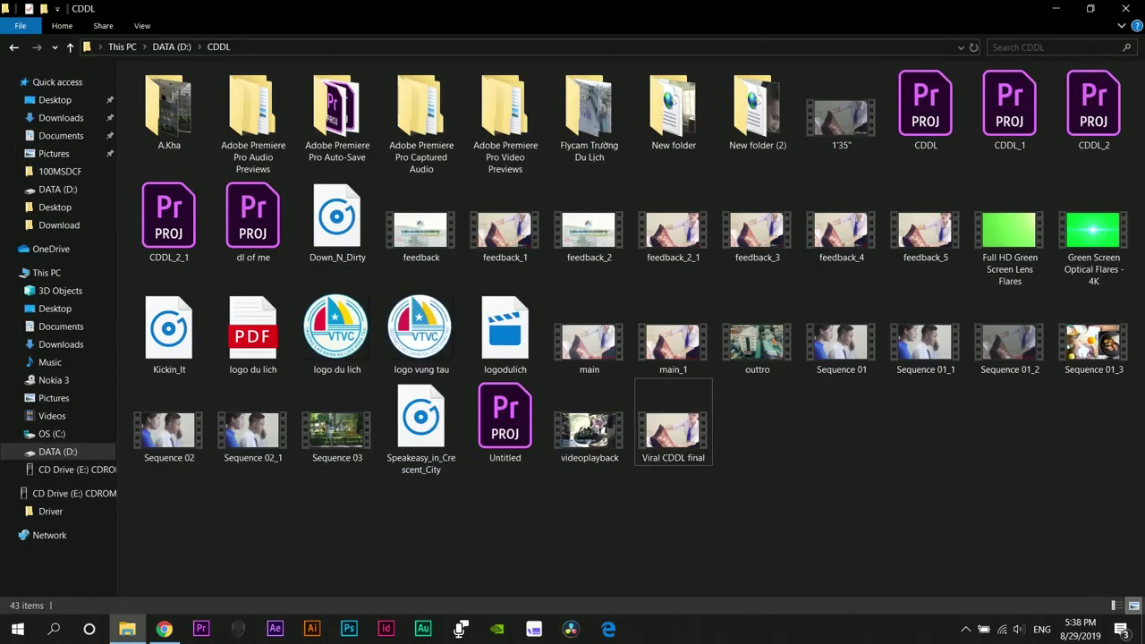
pyautogui.press('BackSpace')
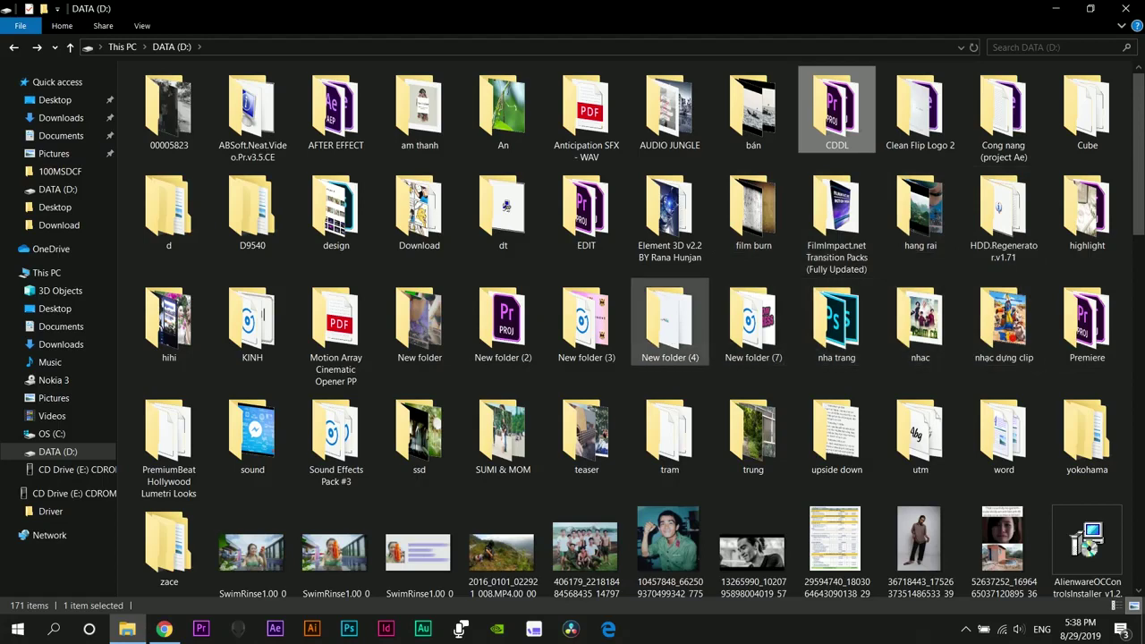
pyautogui.doubleClick(669, 323)
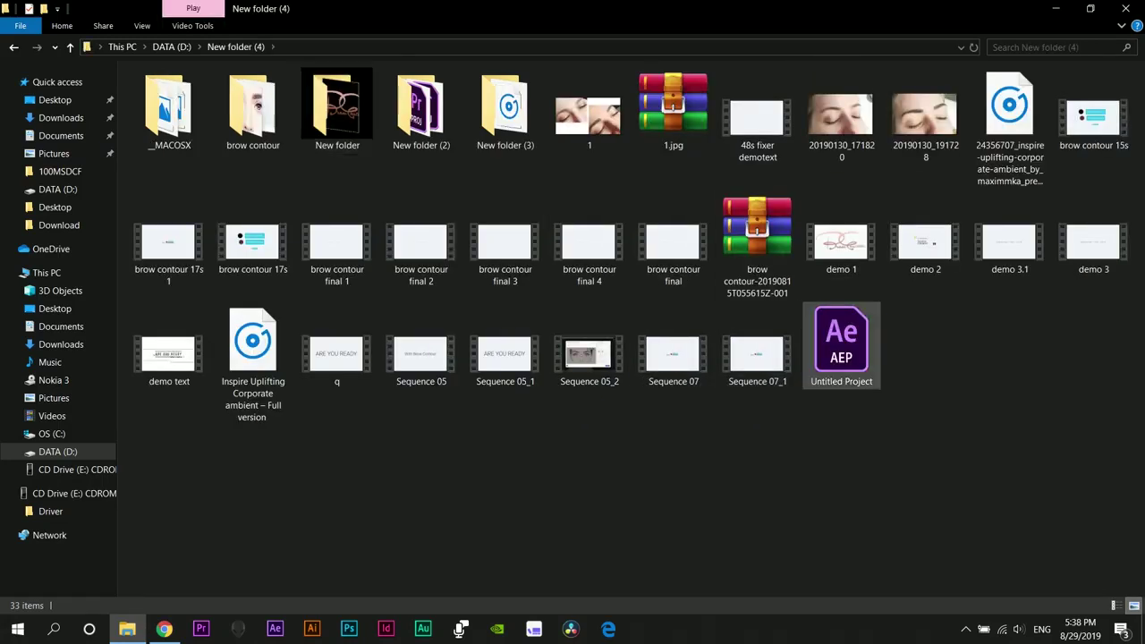
pyautogui.doubleClick(421, 141)
pyautogui.click(385, 174)
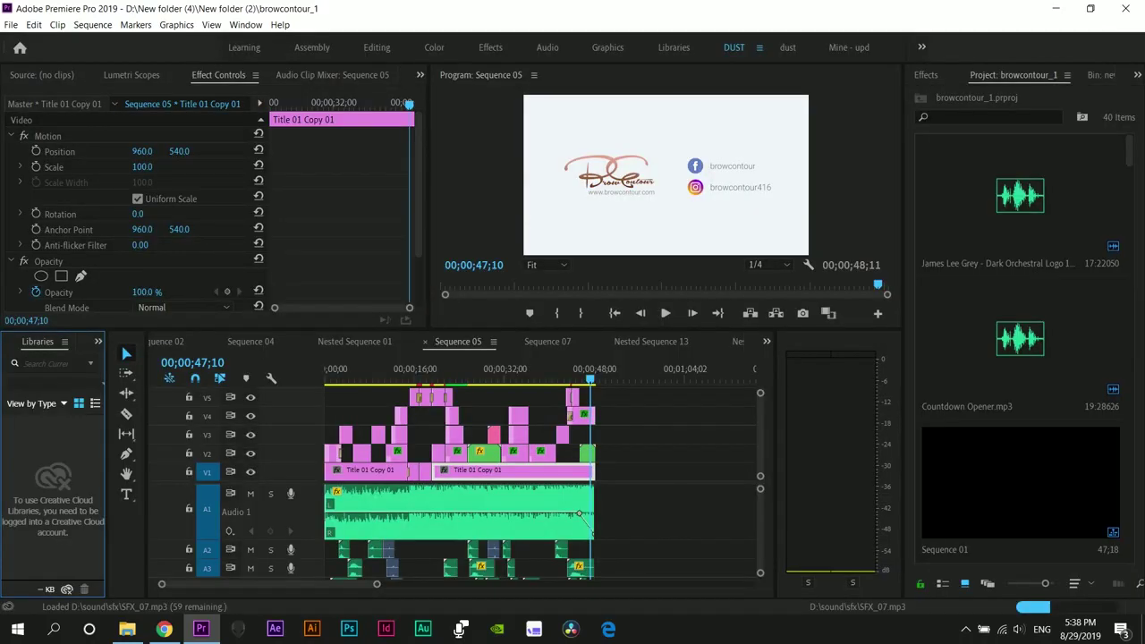
# Play the opening of Sequence 05 to 00;00;09;12, muting audio track A1 from 00;00;06;02 to hear the sound effects alone.
pyautogui.hotkey('shift', '-')
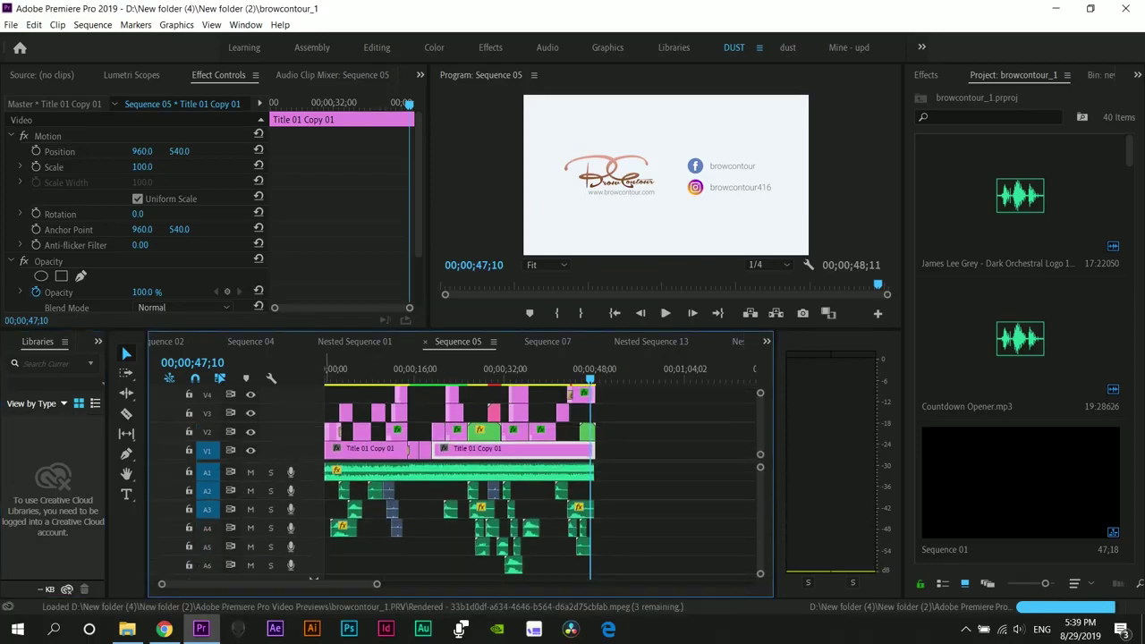
pyautogui.press('space')
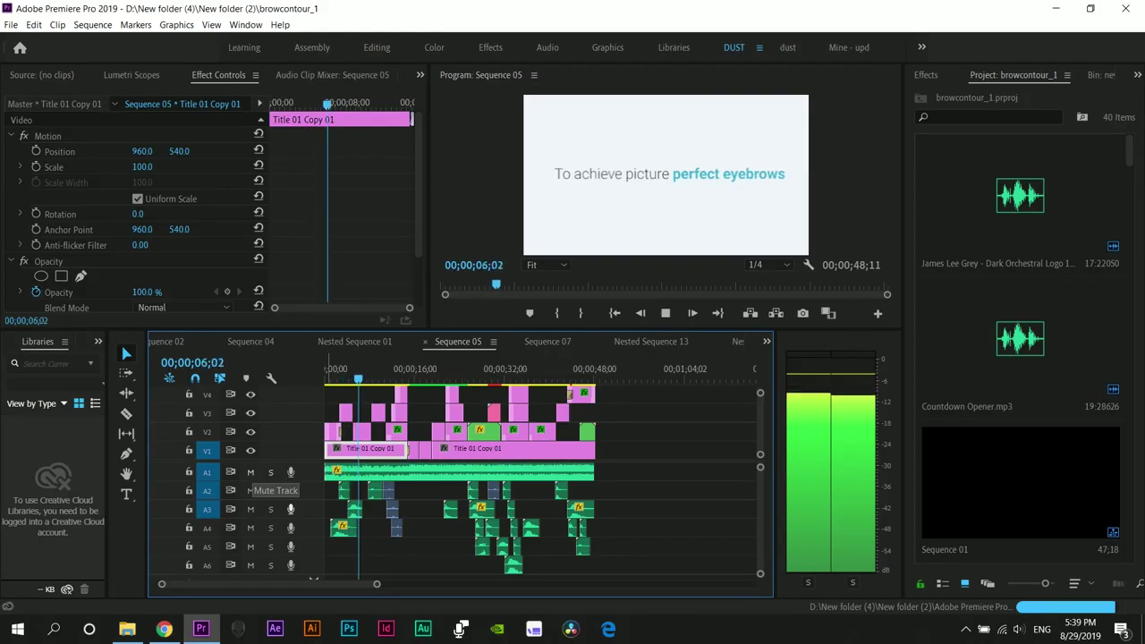
pyautogui.press('space')
pyautogui.click(251, 471)
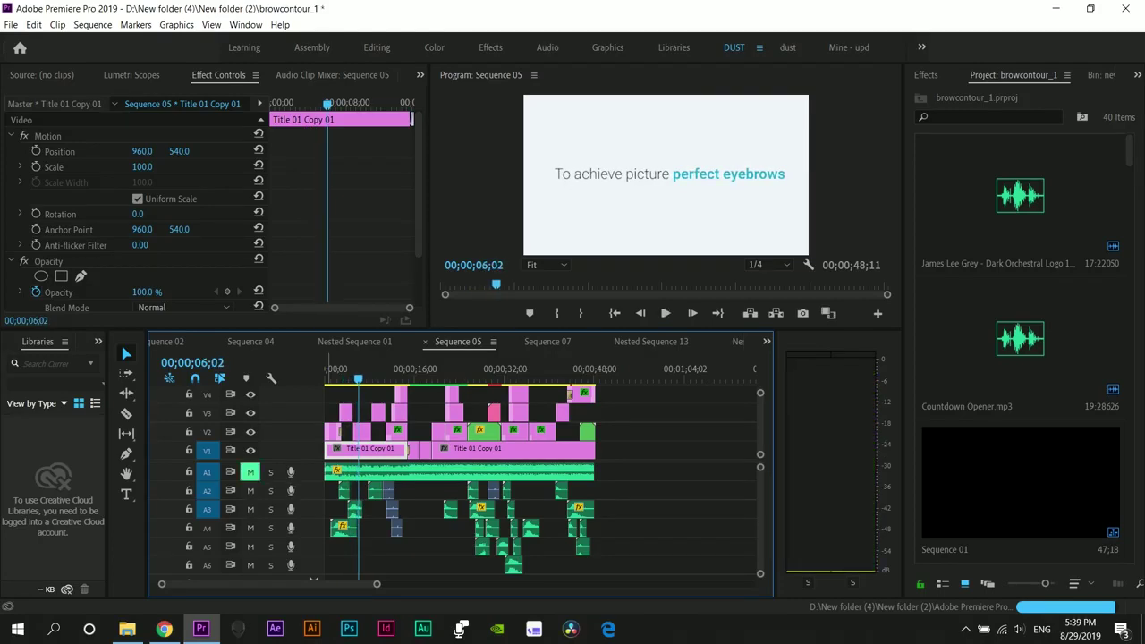
pyautogui.press('space')
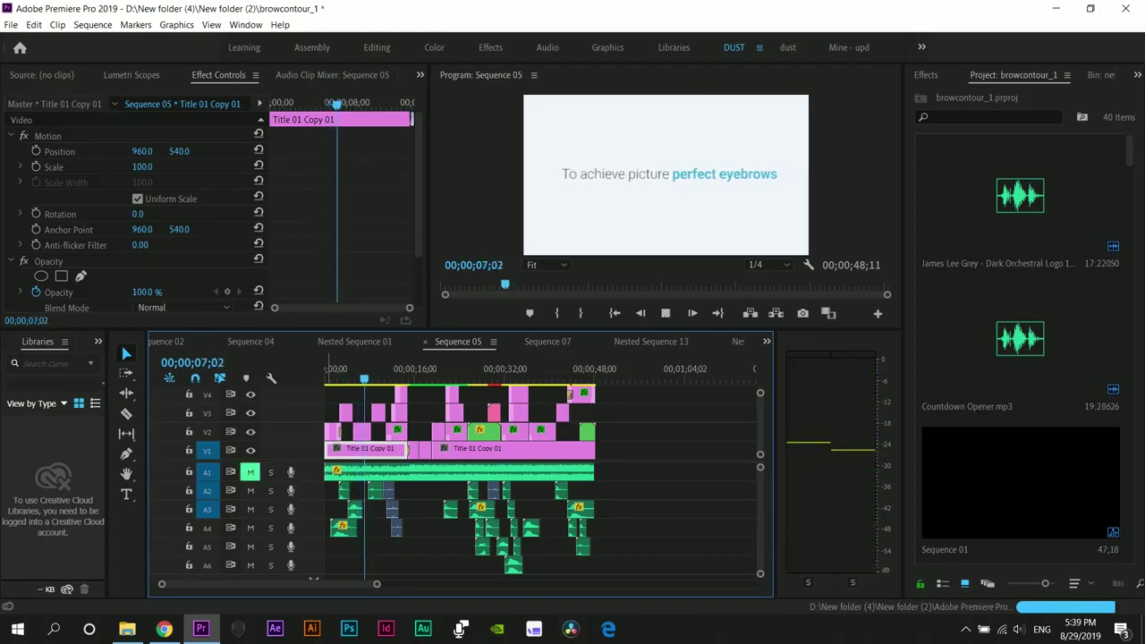
pyautogui.press('space')
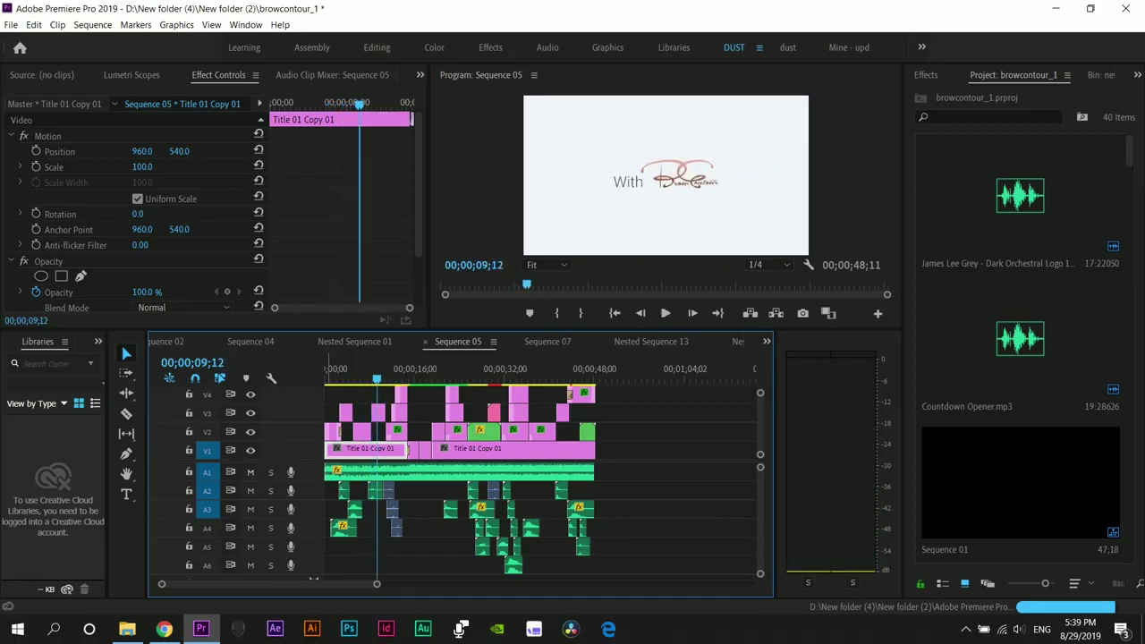
# Show the Audio Clip Mixer for Sequence 05 and enlarge it in width and height.
pyautogui.hotkey('shift', '6')
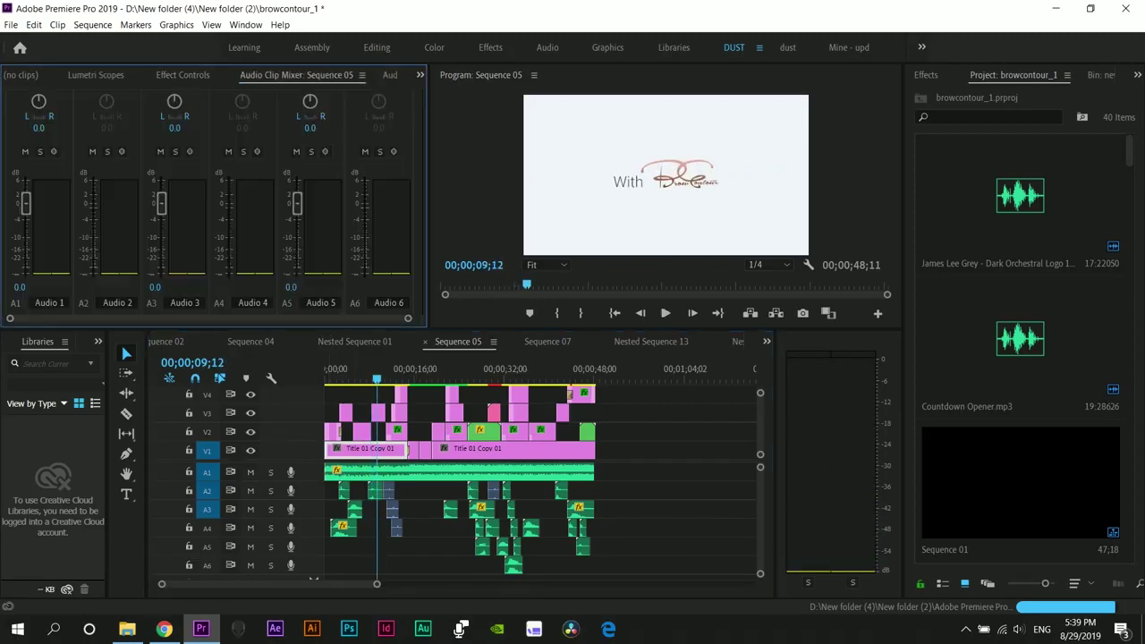
pyautogui.moveTo(429, 201); pyautogui.dragTo(505, 201)
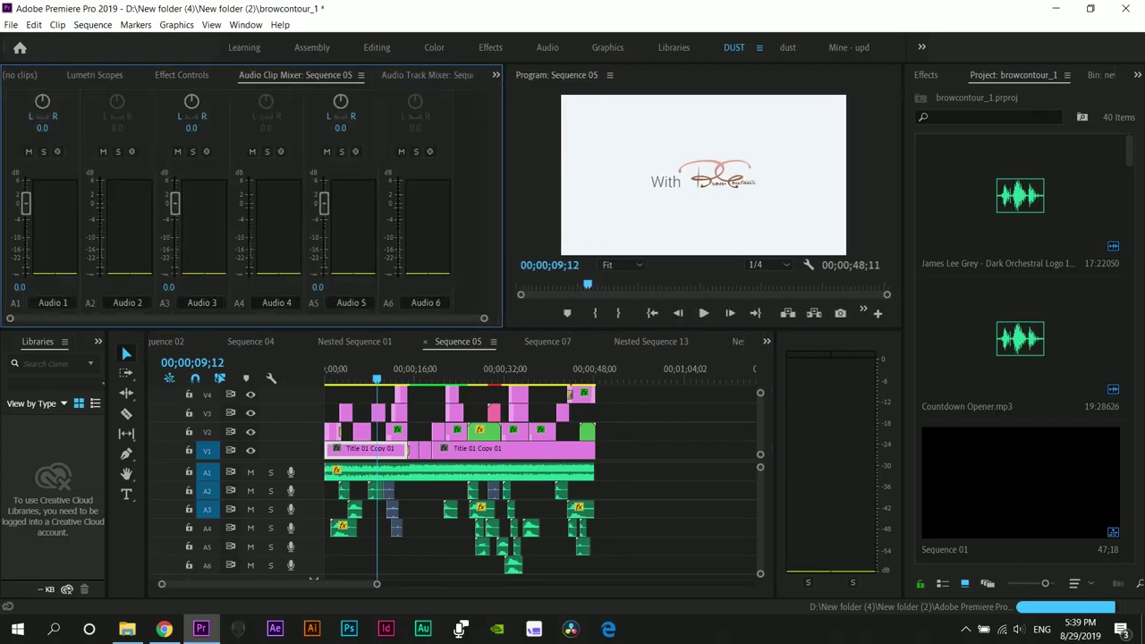
pyautogui.moveTo(447, 329); pyautogui.dragTo(448, 353)
# Play Sequence 05 on to 00;00;41;08 while monitoring the levels of its audio tracks.
pyautogui.press('space')
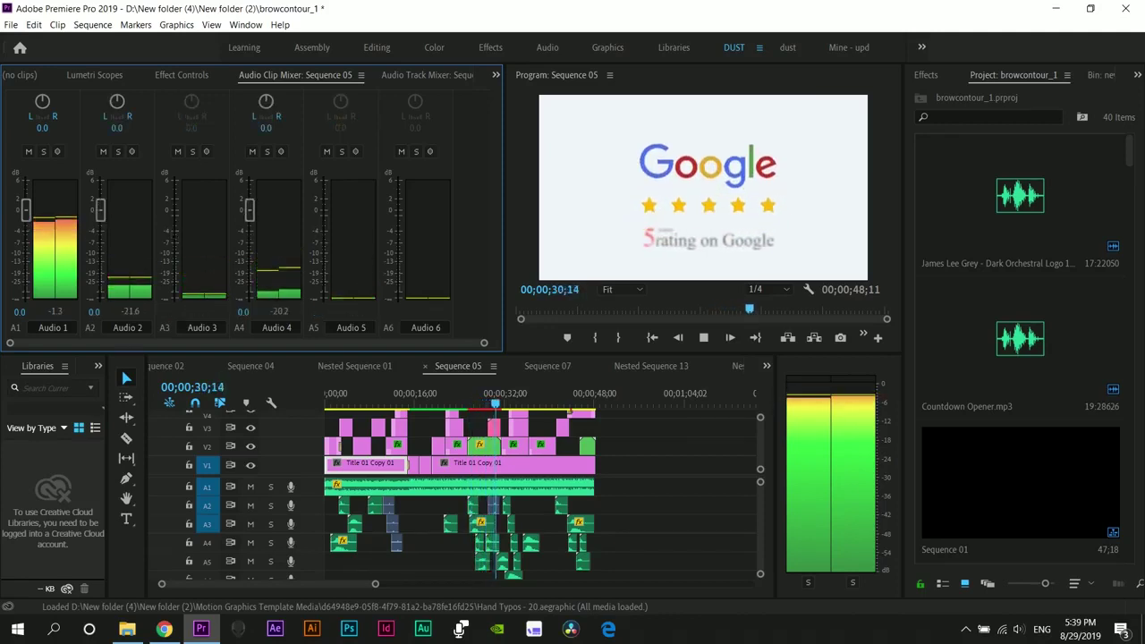
pyautogui.press('space')
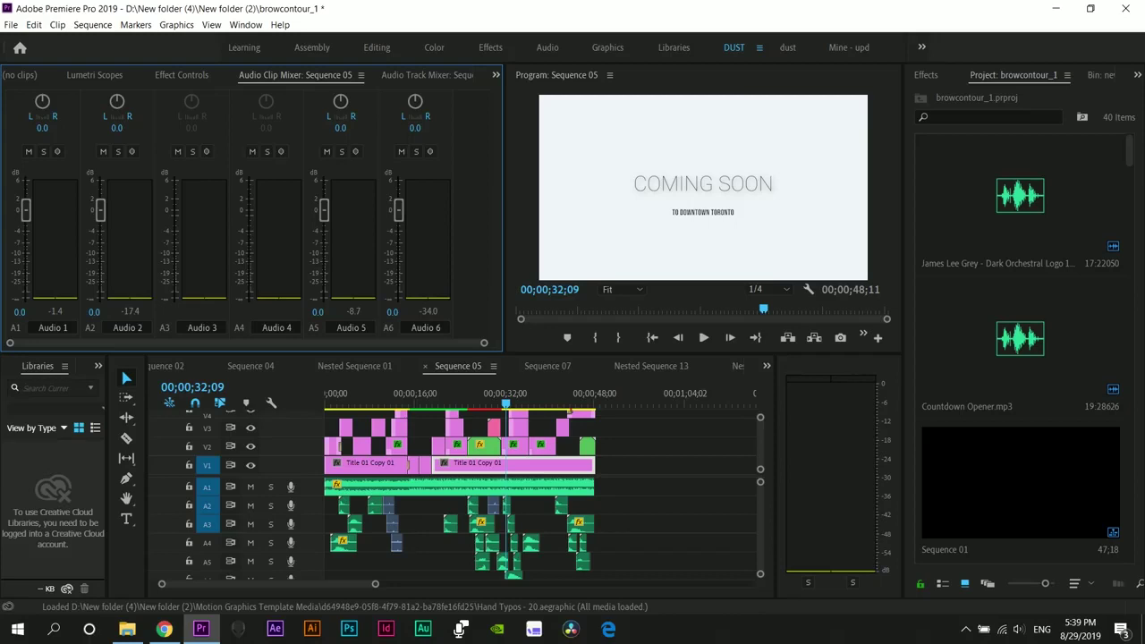
pyautogui.press('space')
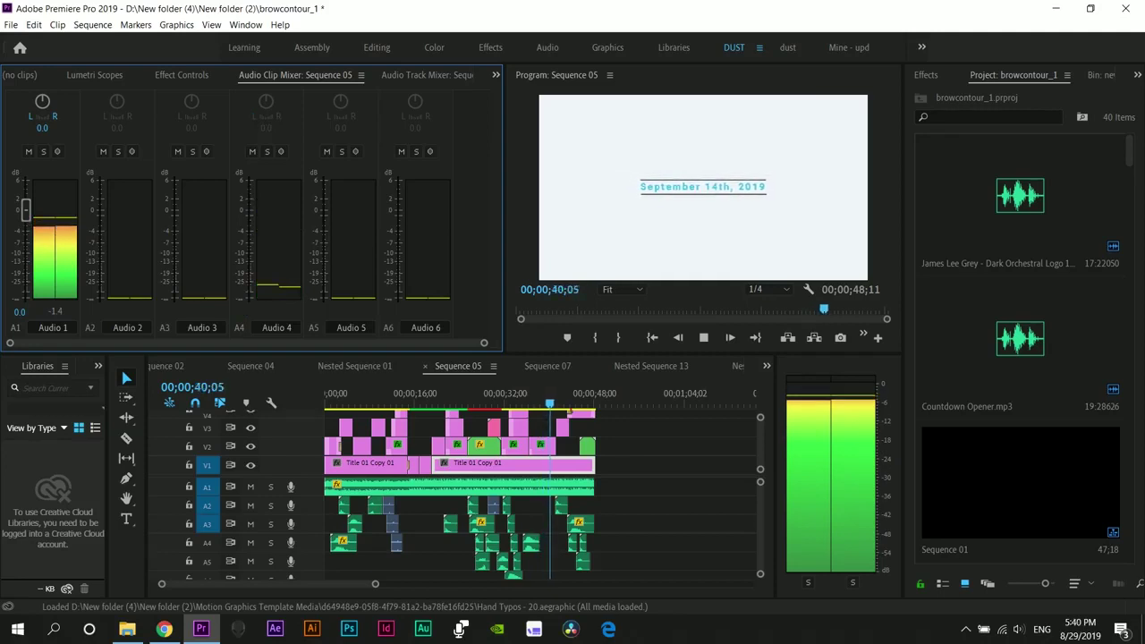
pyautogui.press('space')
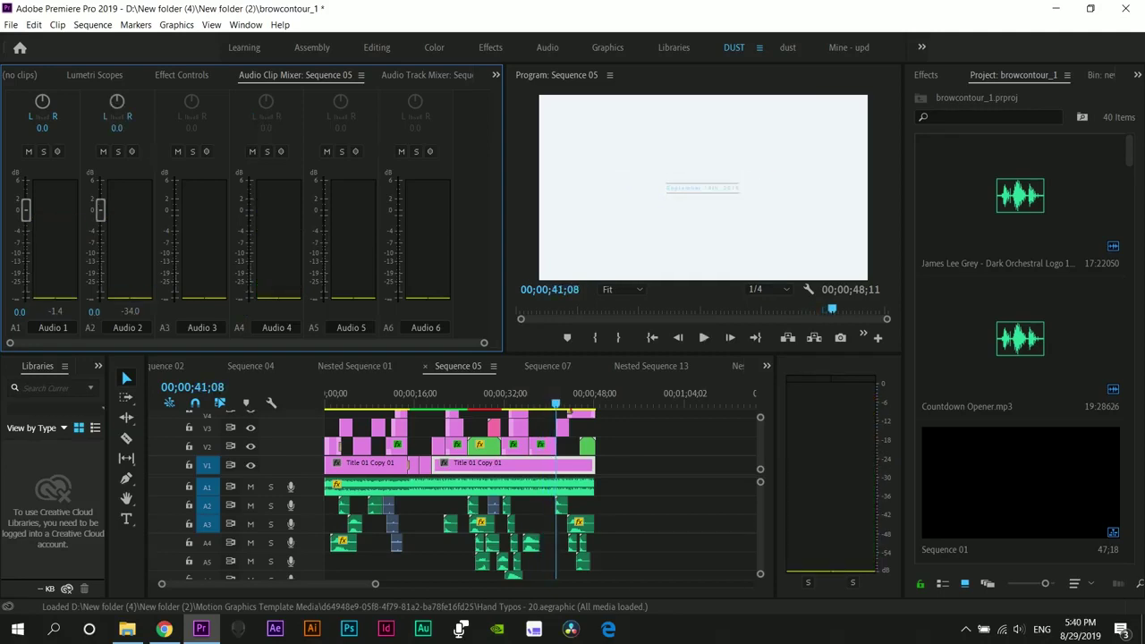
pyautogui.press('-')
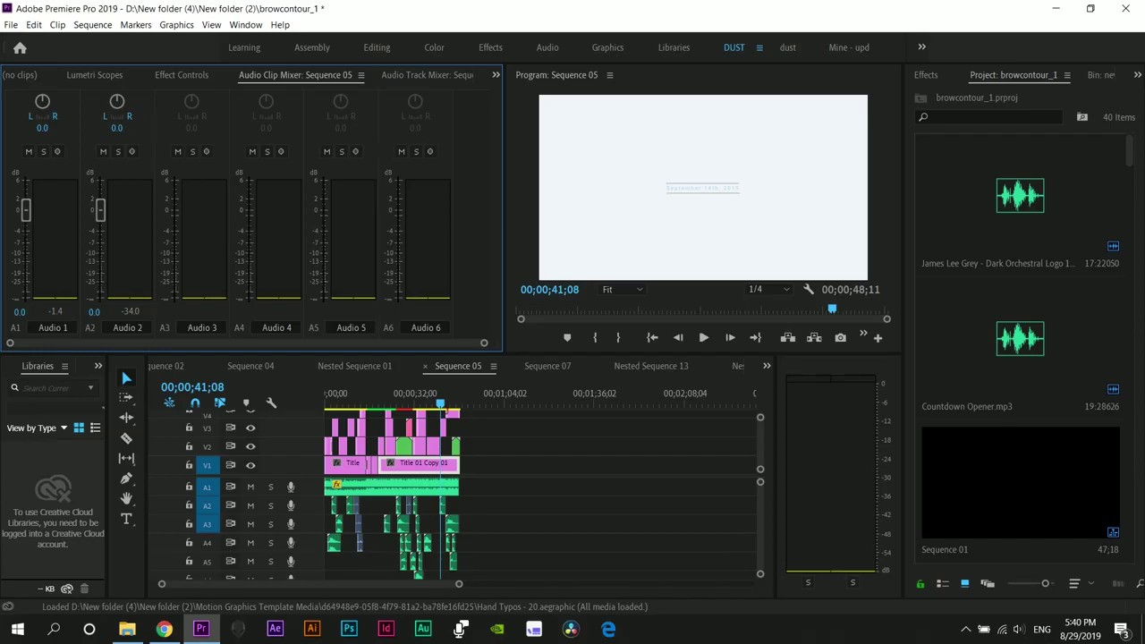
pyautogui.hotkey('ctrl', 's')
# Play Sequence 07 from its start to the eyebrow photos at 00;00;20;13, with the timeline area made taller.
pyautogui.click(548, 365)
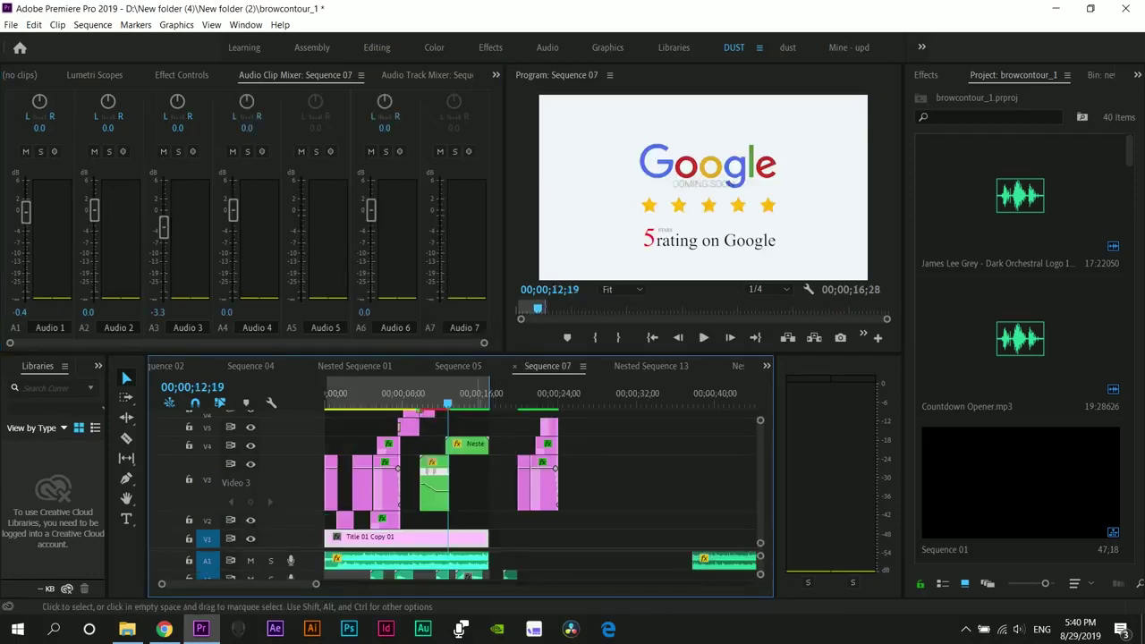
pyautogui.press('Home')
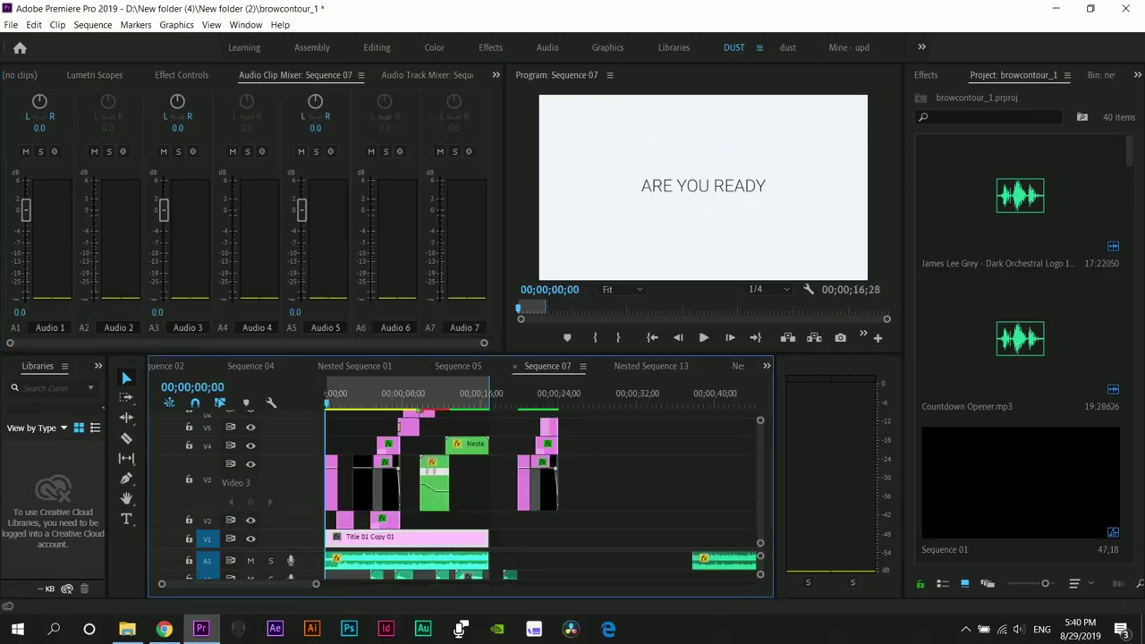
pyautogui.press('space')
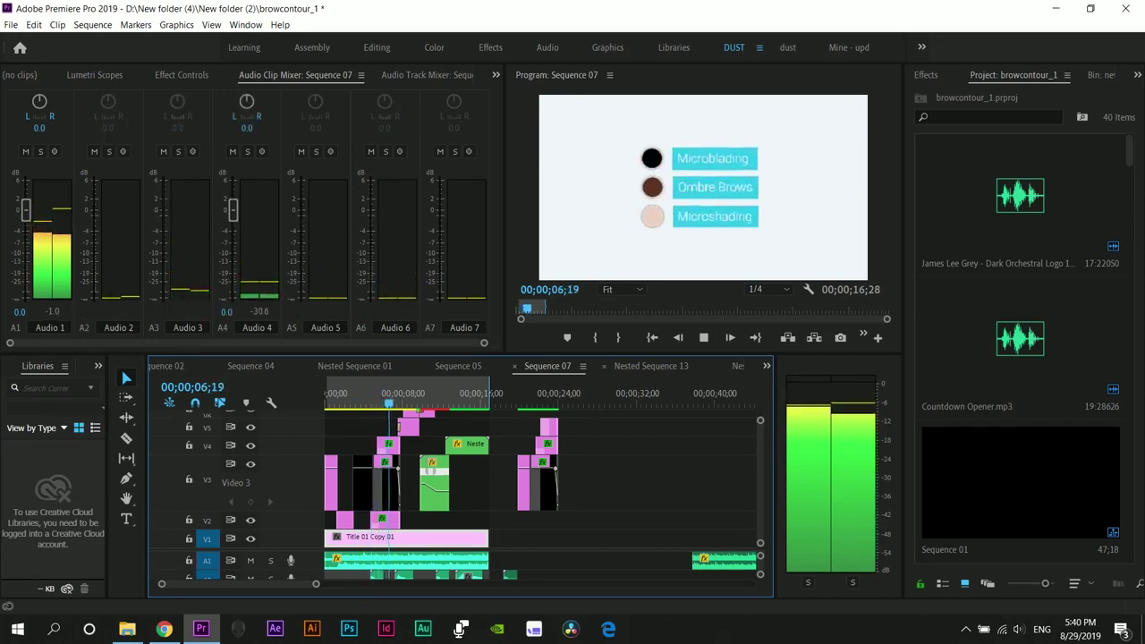
pyautogui.moveTo(666, 353); pyautogui.dragTo(666, 320)
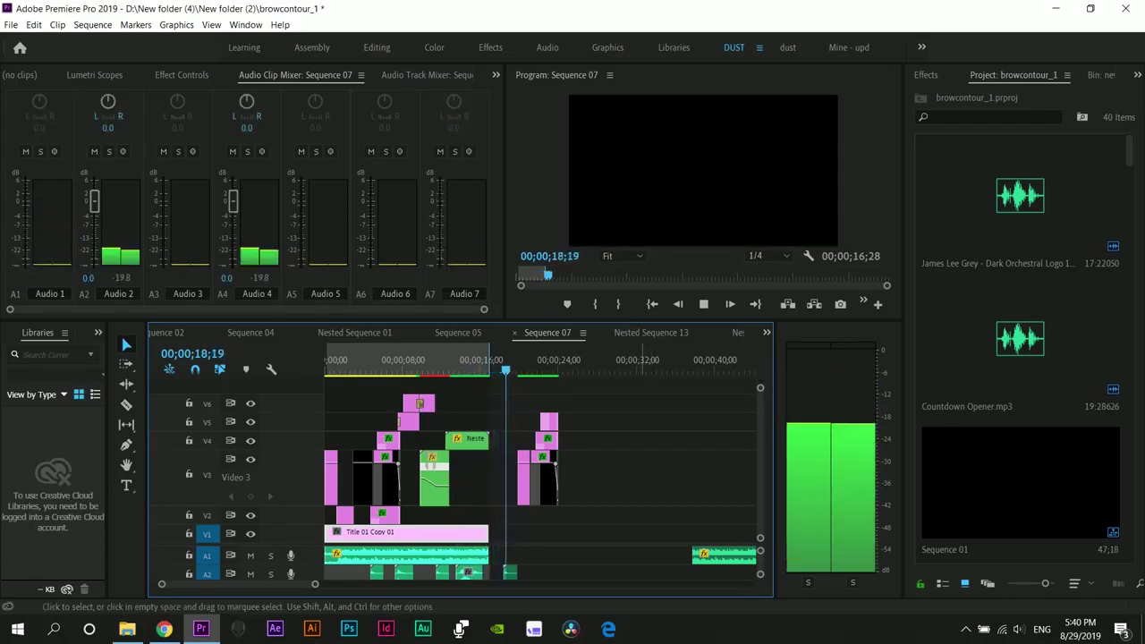
pyautogui.press('space')
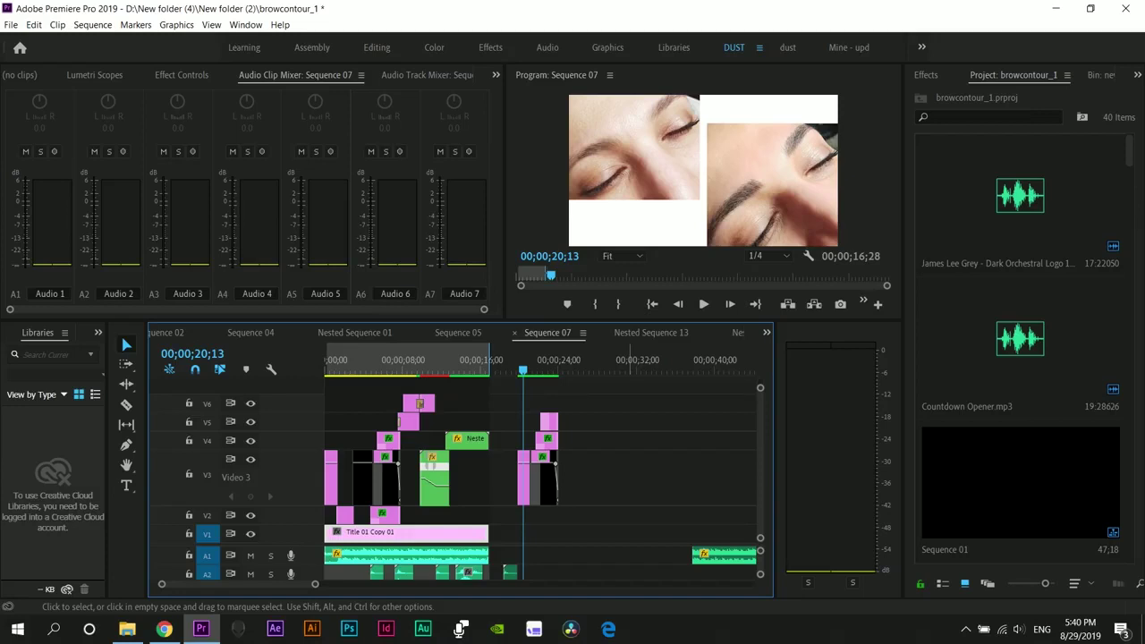
# Show the available effects and expand the video transitions down to the Dissolve group.
pyautogui.hotkey('shift', '7')
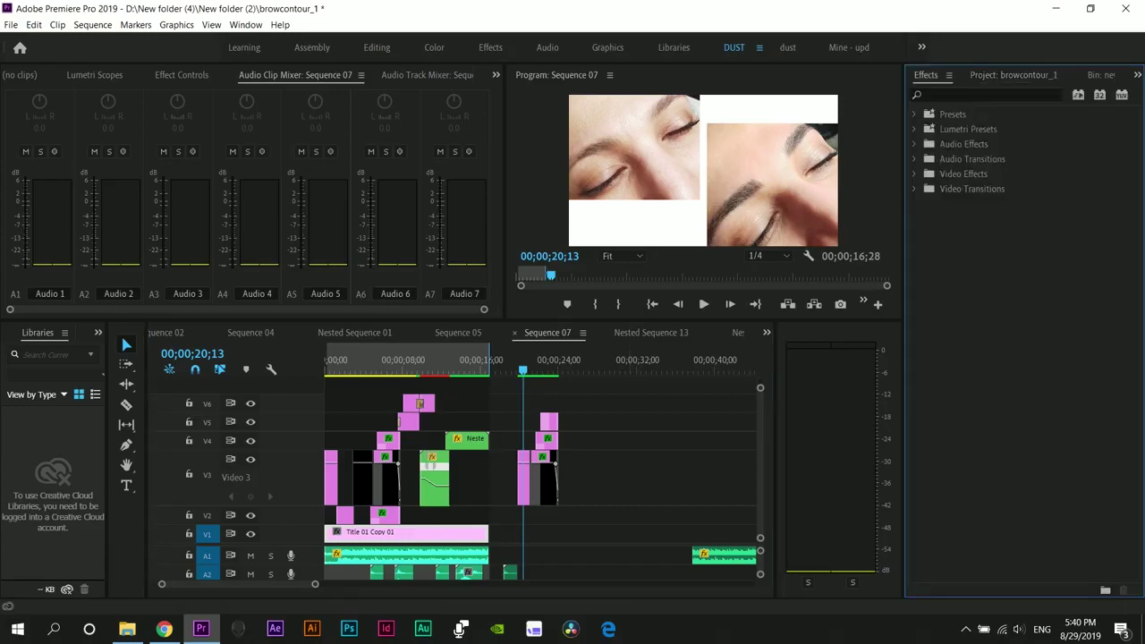
pyautogui.click(915, 189)
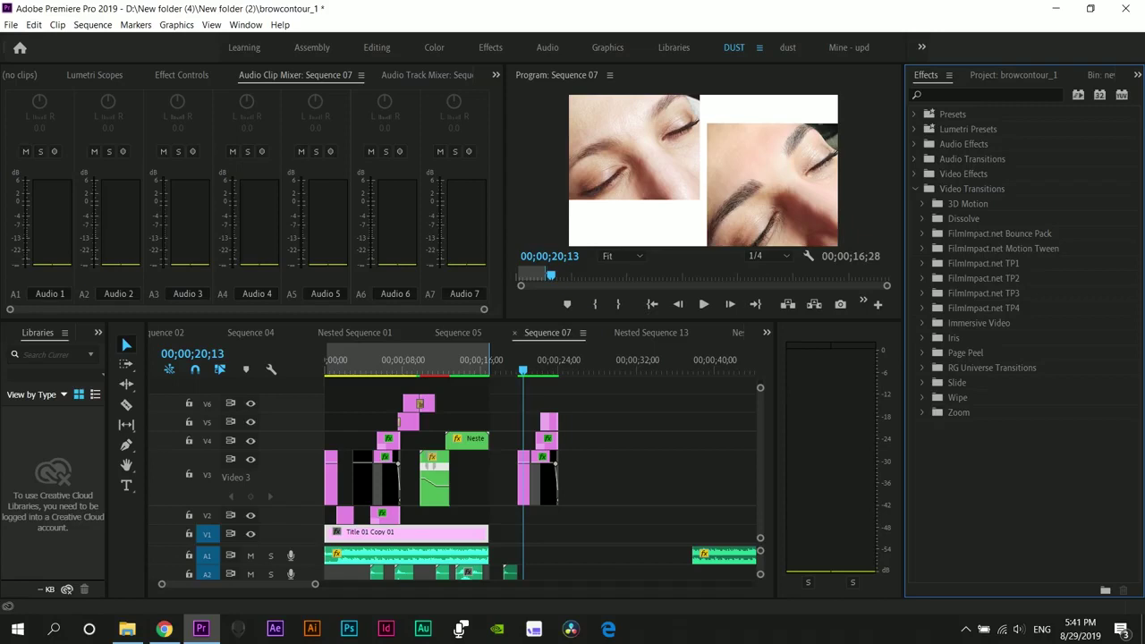
pyautogui.click(922, 218)
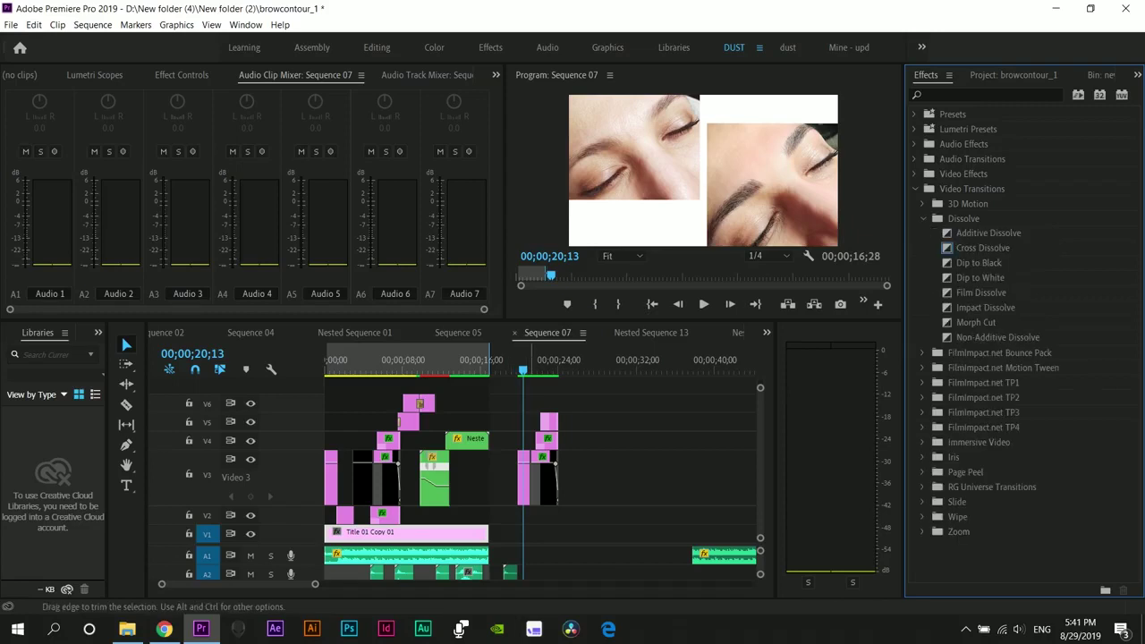
# Apply a Cross Dissolve at the cut between the eyebrow photos and the "Frame the eyes" title on track V3.
pyautogui.press('=')
pyautogui.press('=')
pyautogui.press('=')
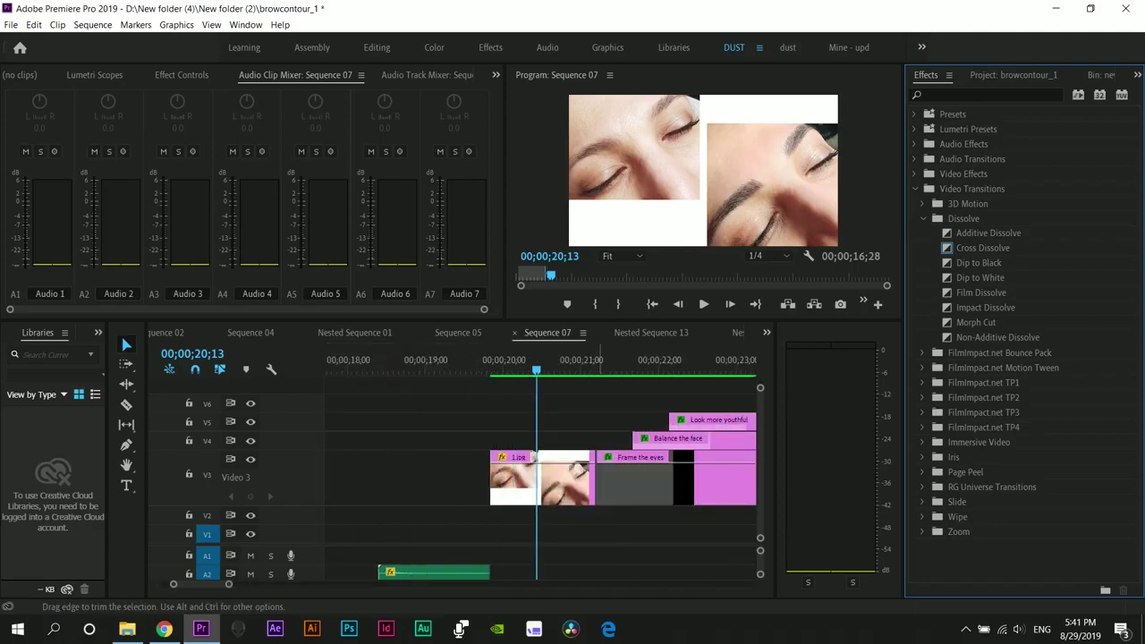
pyautogui.rightClick(597, 483)
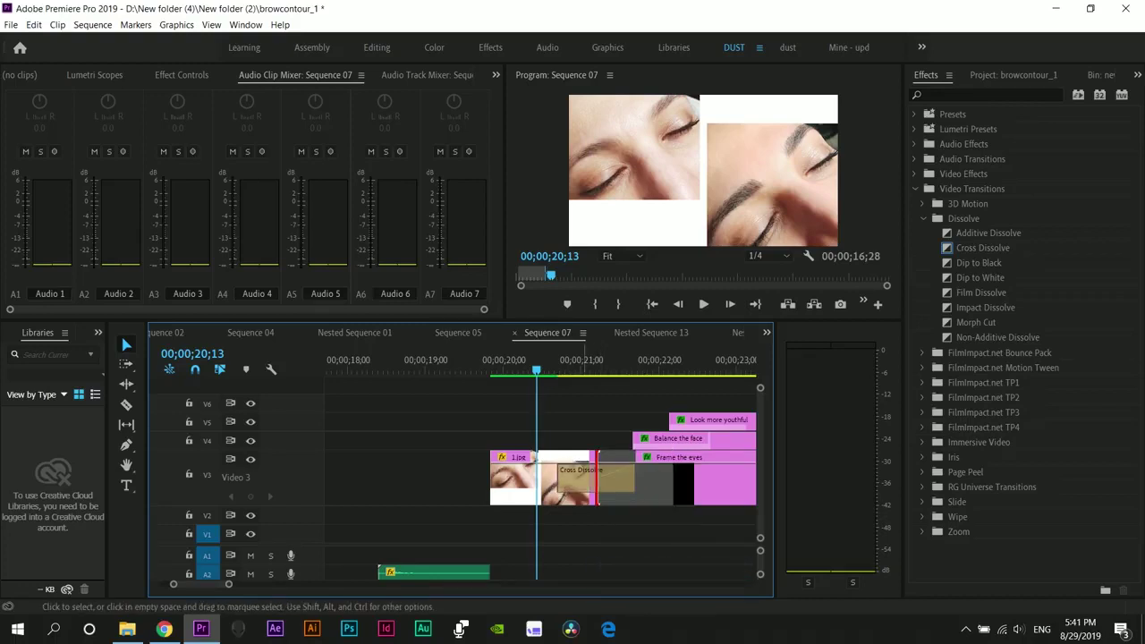
# Preview the Cross Dissolve frame by frame, moving forward to 00;00;21;05 and back to 00;00;20;18.
pyautogui.moveTo(537, 368); pyautogui.dragTo(574, 368)
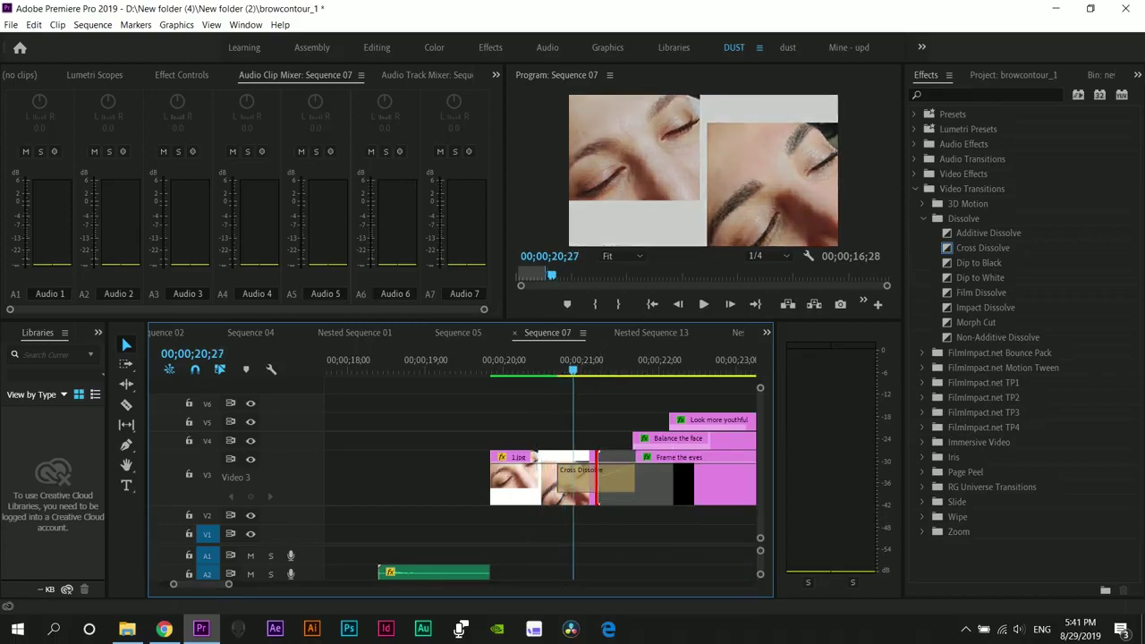
pyautogui.press('Right')
pyautogui.press('Right')
pyautogui.press('Right')
pyautogui.press('Right')
pyautogui.press('Right')
pyautogui.press('Right')
pyautogui.press('Right')
pyautogui.press('Right')
pyautogui.press('Right')
pyautogui.press('Right')
pyautogui.press('Right')
pyautogui.press('Right')
pyautogui.press('Right')
pyautogui.press('Right')
pyautogui.press('Right')
pyautogui.press('Right')
pyautogui.press('Right')
pyautogui.press('Right')
pyautogui.press('Right')
pyautogui.press('Right')
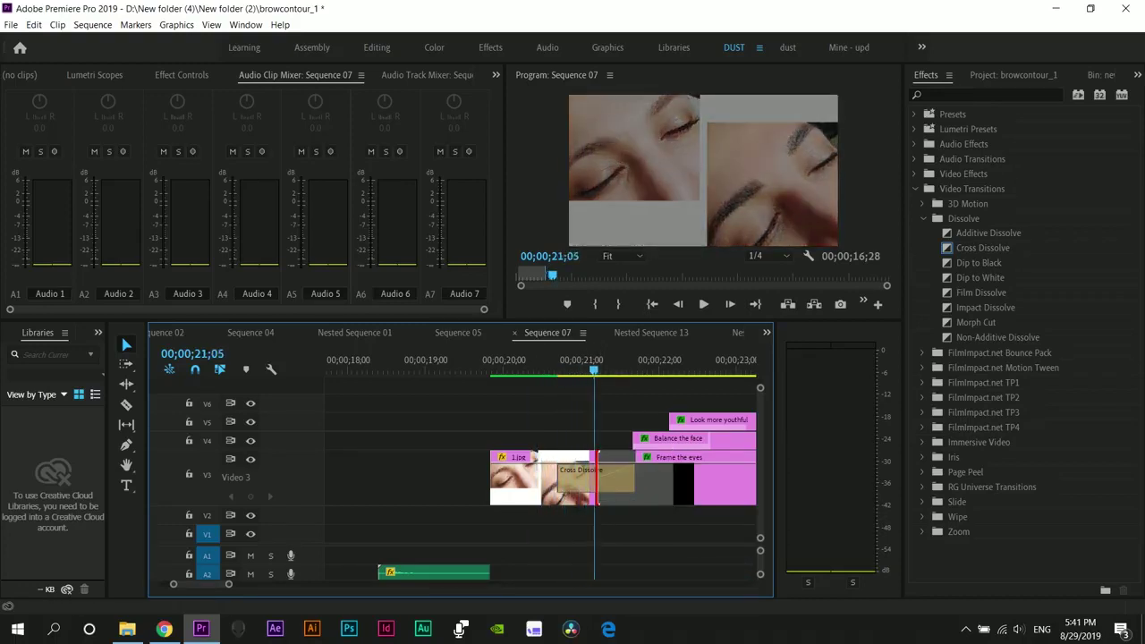
pyautogui.press('Left')
pyautogui.press('Left')
pyautogui.press('Left')
pyautogui.press('Left')
pyautogui.press('Left')
pyautogui.press('Left')
pyautogui.press('Left')
pyautogui.press('Left')
pyautogui.press('Left')
pyautogui.press('Left')
pyautogui.press('Left')
pyautogui.press('Left')
pyautogui.press('Left')
pyautogui.press('Left')
pyautogui.press('Left')
pyautogui.press('Left')
pyautogui.press('Left')
pyautogui.press('Left')
pyautogui.press('Left')
pyautogui.press('Left')
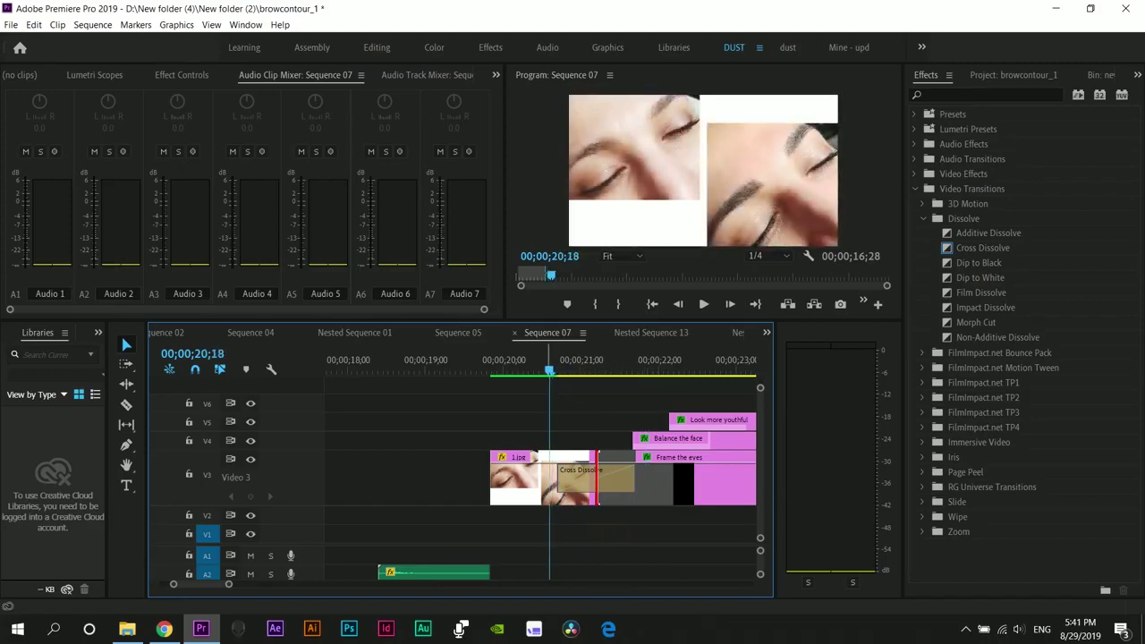
# Undo the Cross Dissolve between the eyebrow photos and the "Frame the eyes" title.
pyautogui.hotkey('ctrl', 'z')
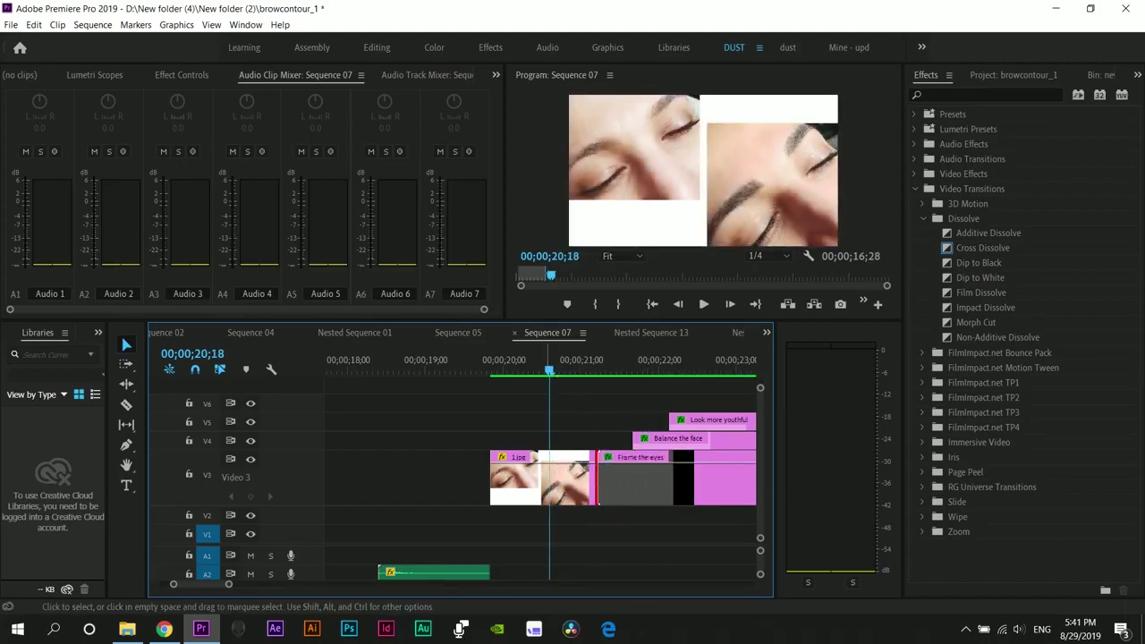
pyautogui.press('-')
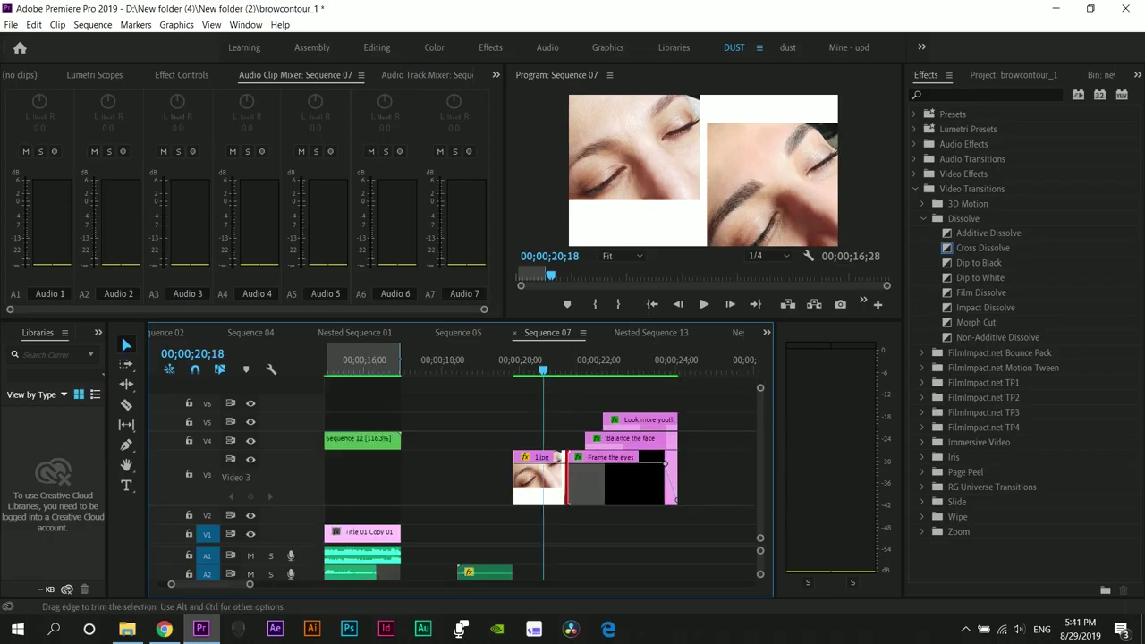